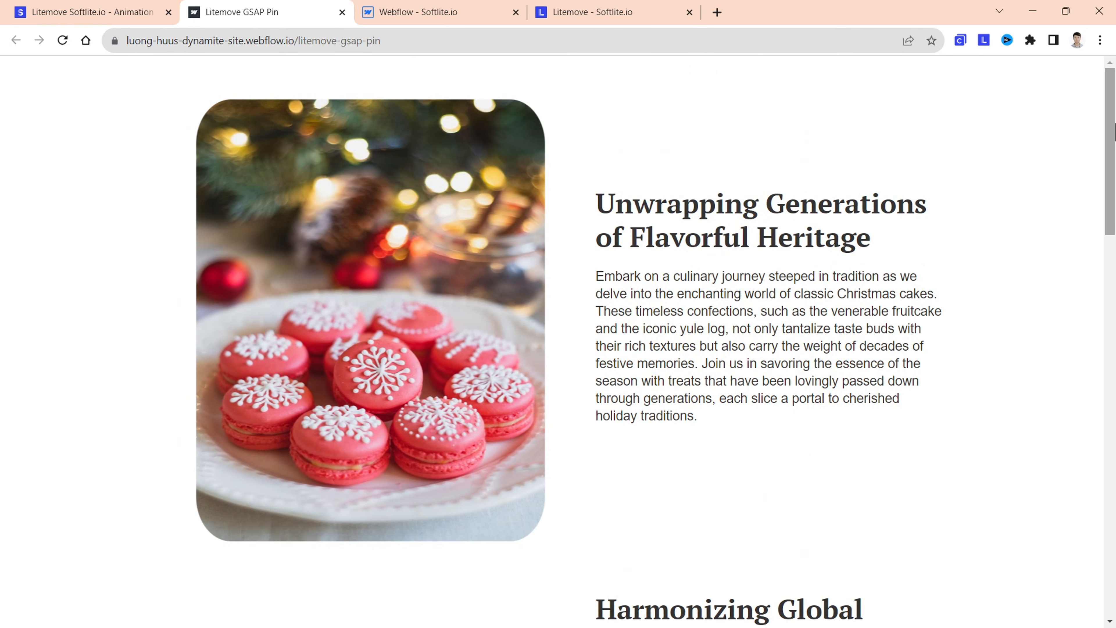
- Switch to the Webflow designer and examine the IDs of the Section, image-wrapper and content-wrapper elements
{"action": "left_click", "coordinate": [431, 17]}
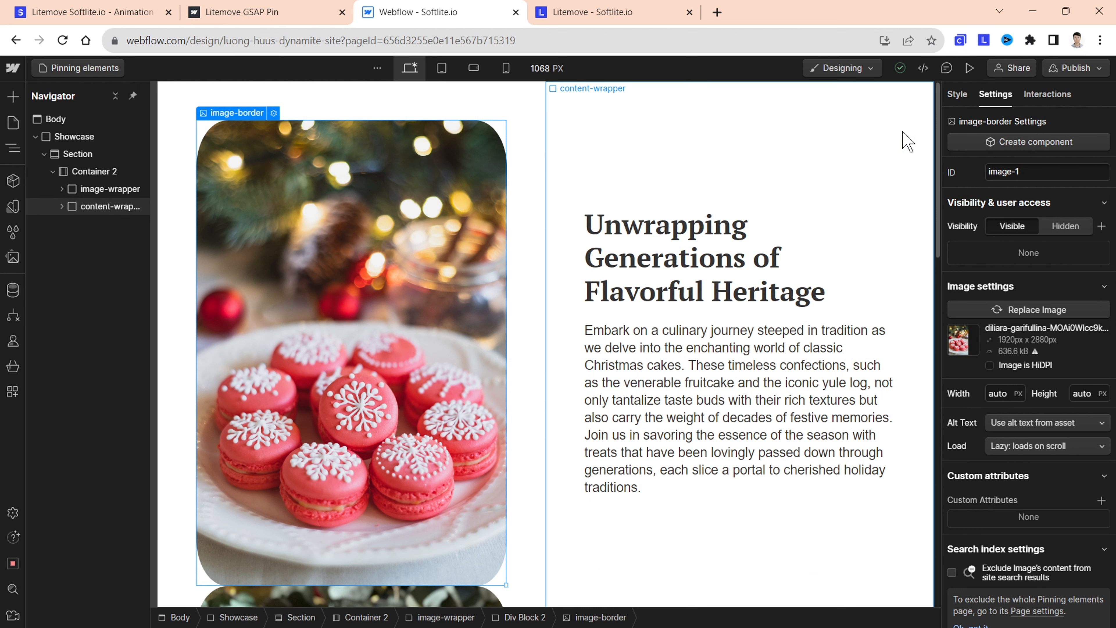
{"action": "left_click", "coordinate": [67, 154]}
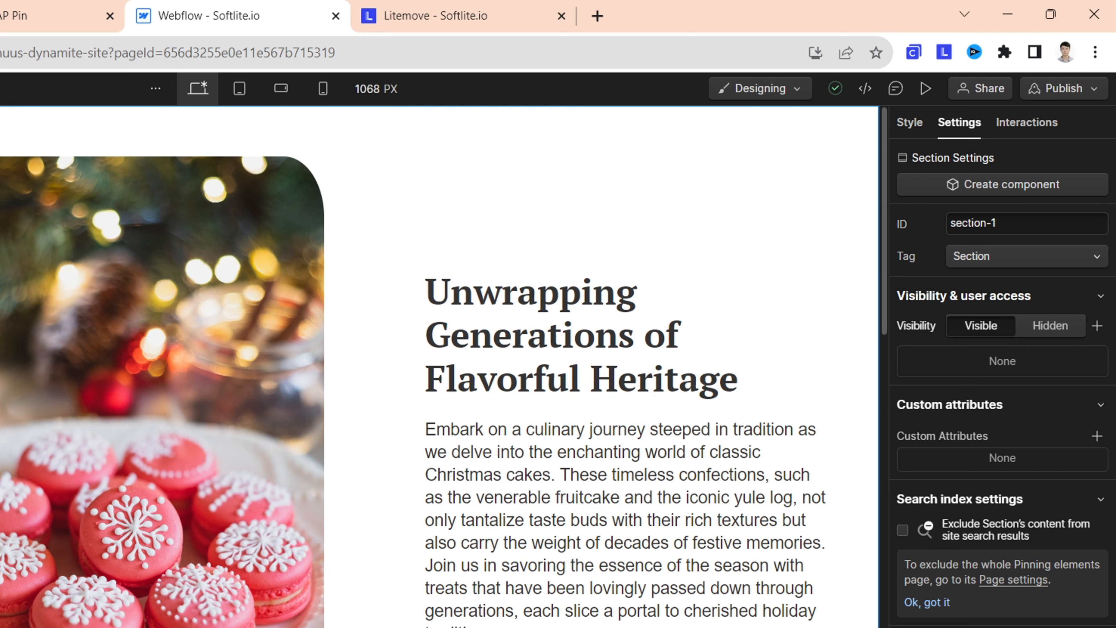
{"action": "left_click", "coordinate": [1011, 223]}
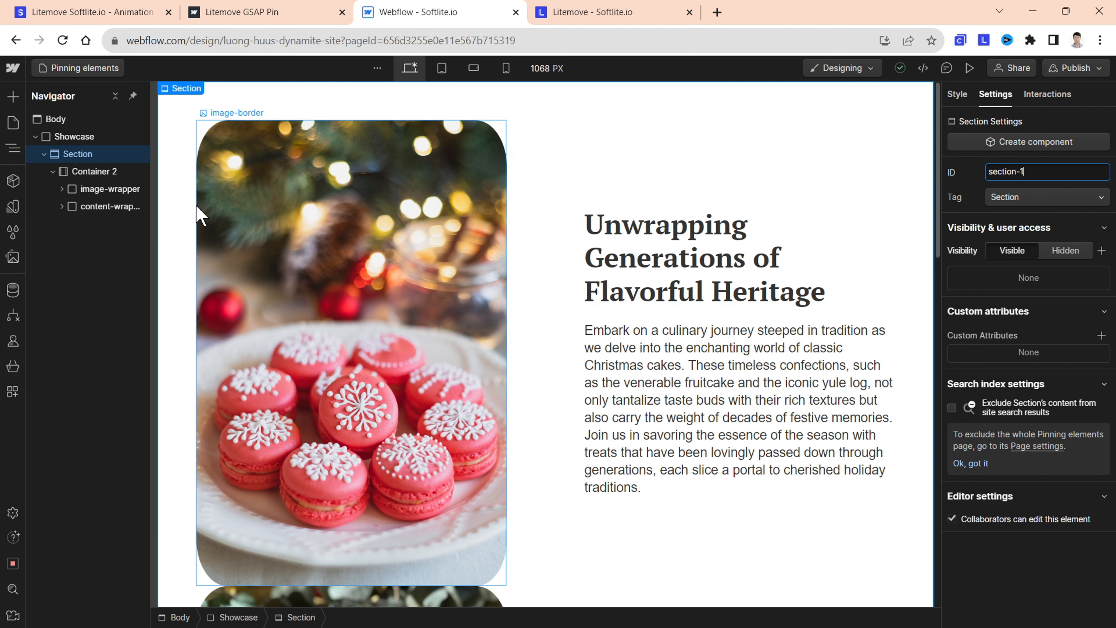
{"action": "left_click", "coordinate": [123, 189]}
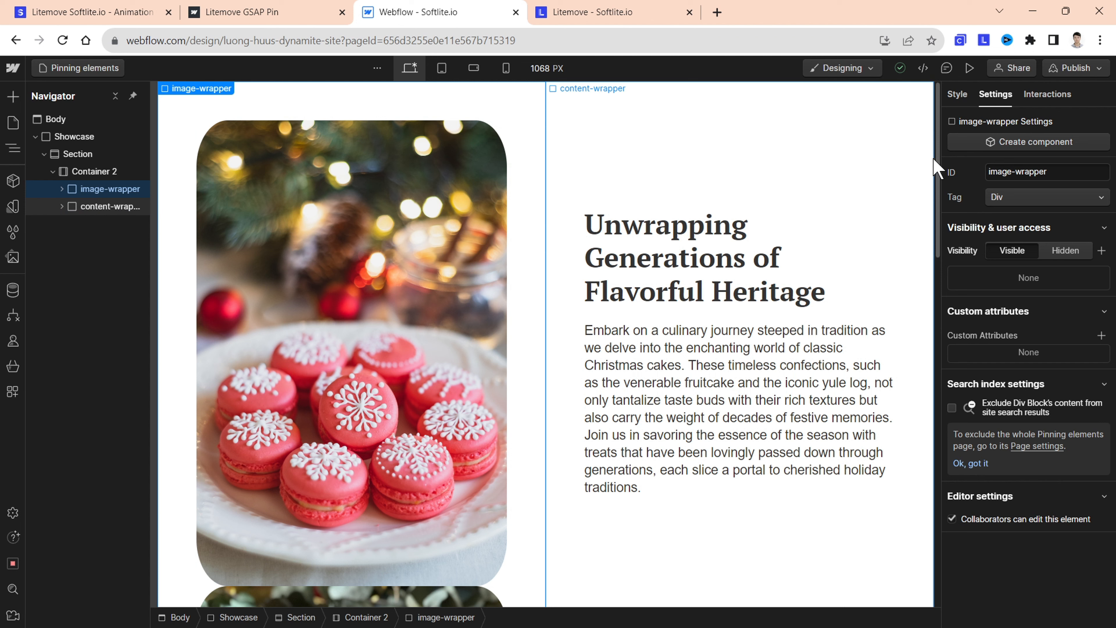
{"action": "left_click_drag", "start_coordinate": [939, 174], "coordinate": [922, 127]}
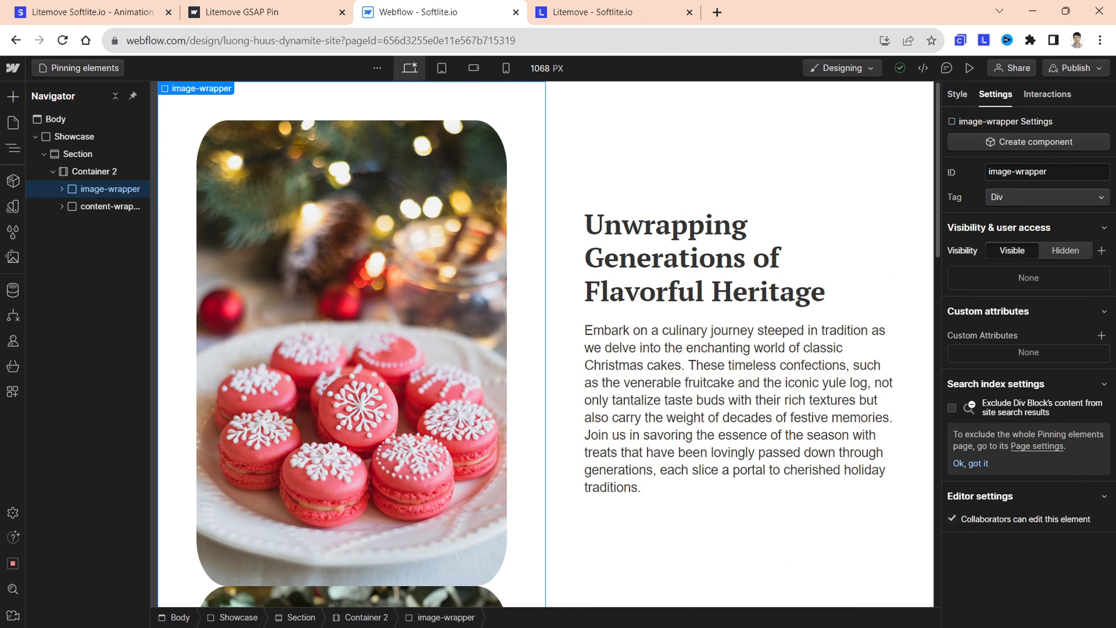
{"action": "left_click", "coordinate": [1062, 171]}
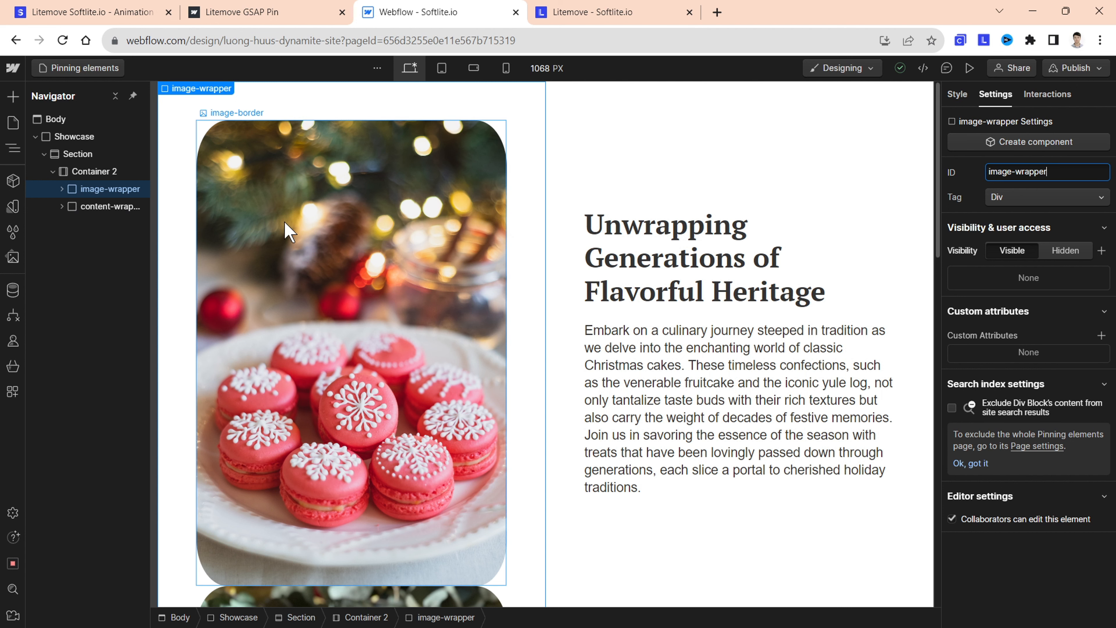
{"action": "left_click", "coordinate": [118, 209]}
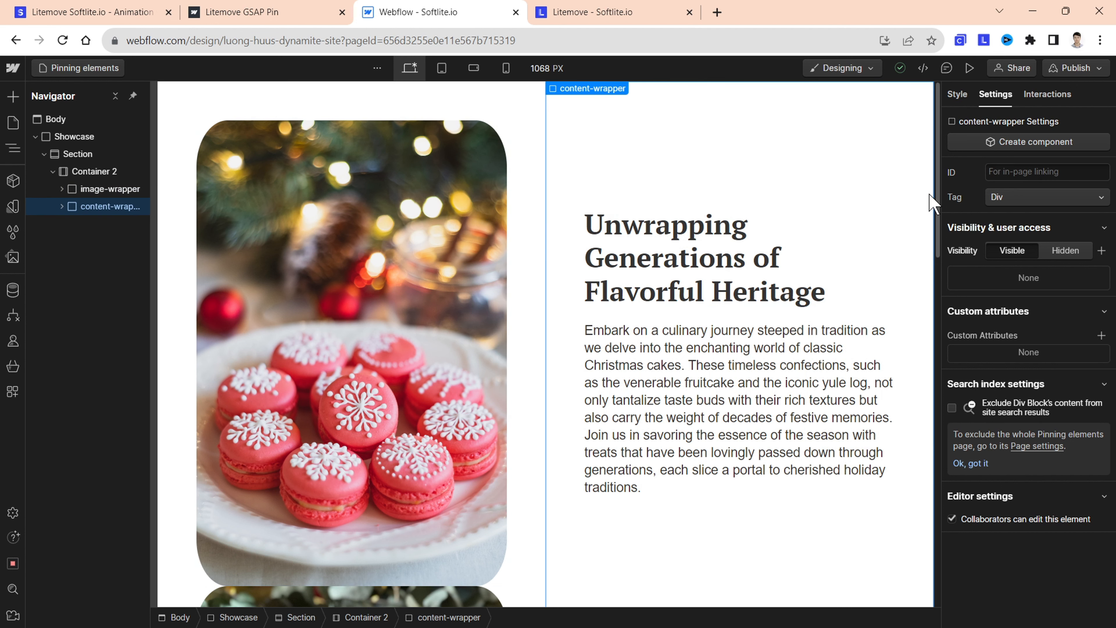
{"action": "left_click_drag", "start_coordinate": [937, 207], "coordinate": [931, 162]}
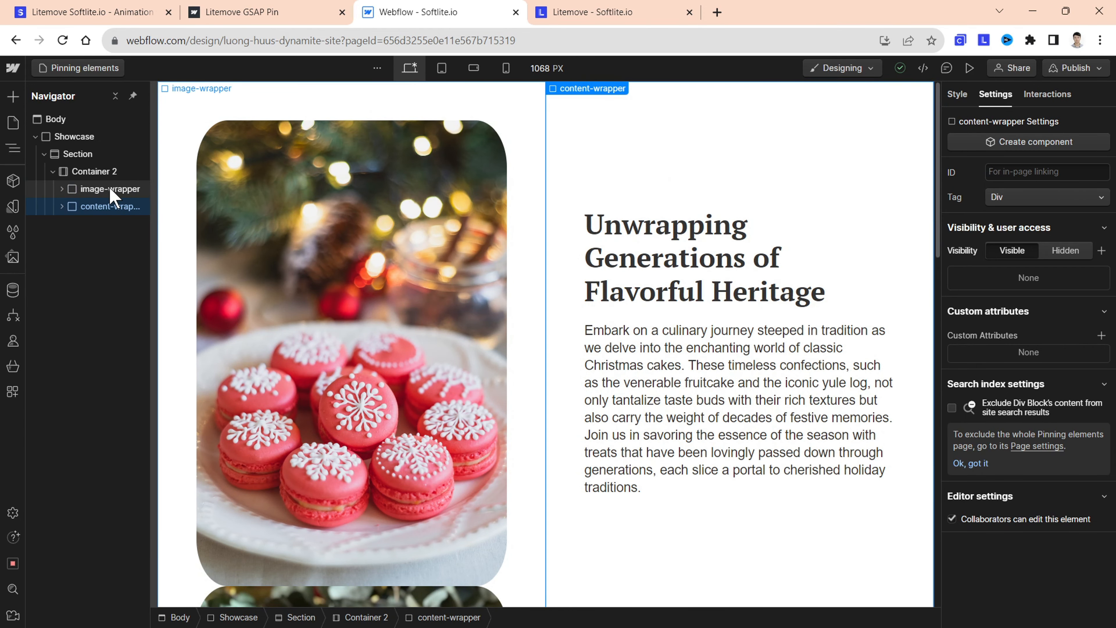
- Examine the IDs of the image-wrapper and of the first image nested in Div Block 2
{"action": "left_click", "coordinate": [61, 189]}
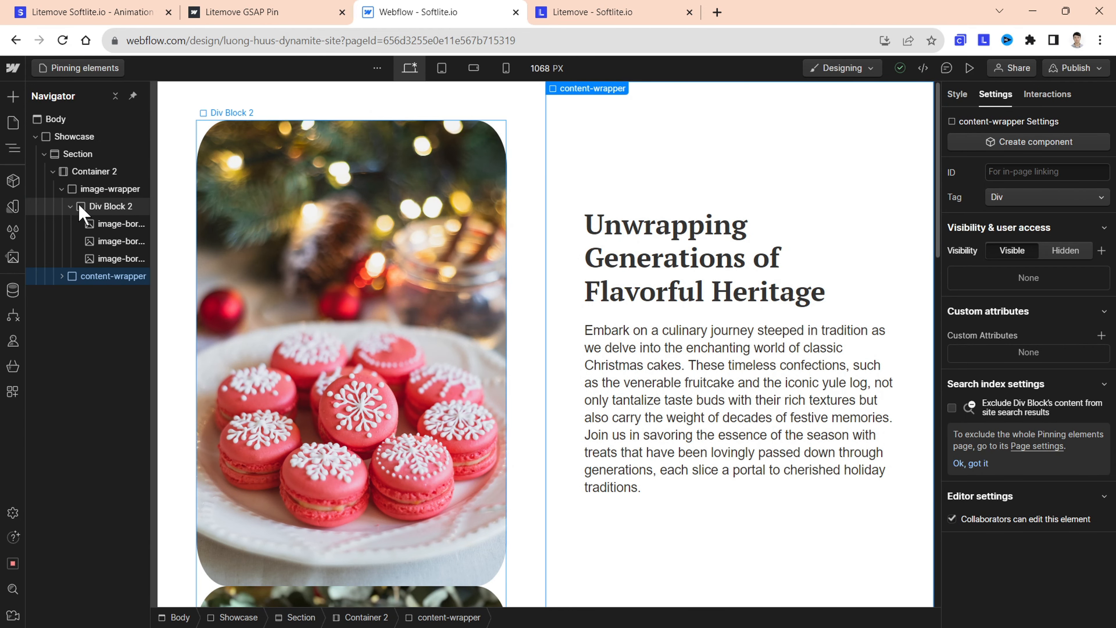
{"action": "left_click", "coordinate": [105, 195]}
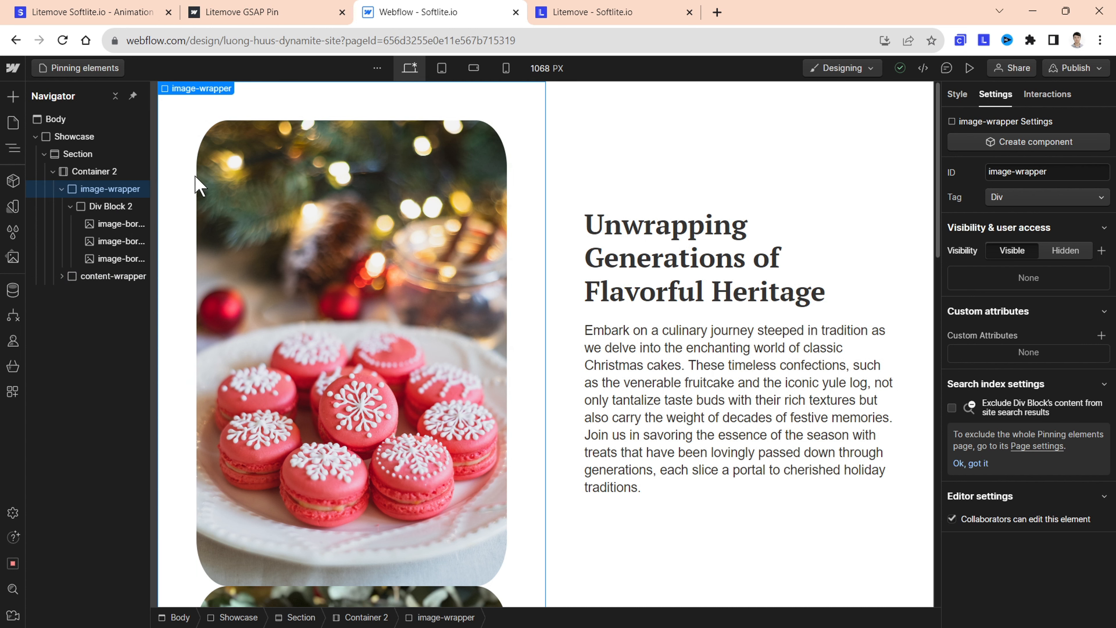
{"action": "left_click", "coordinate": [1047, 172]}
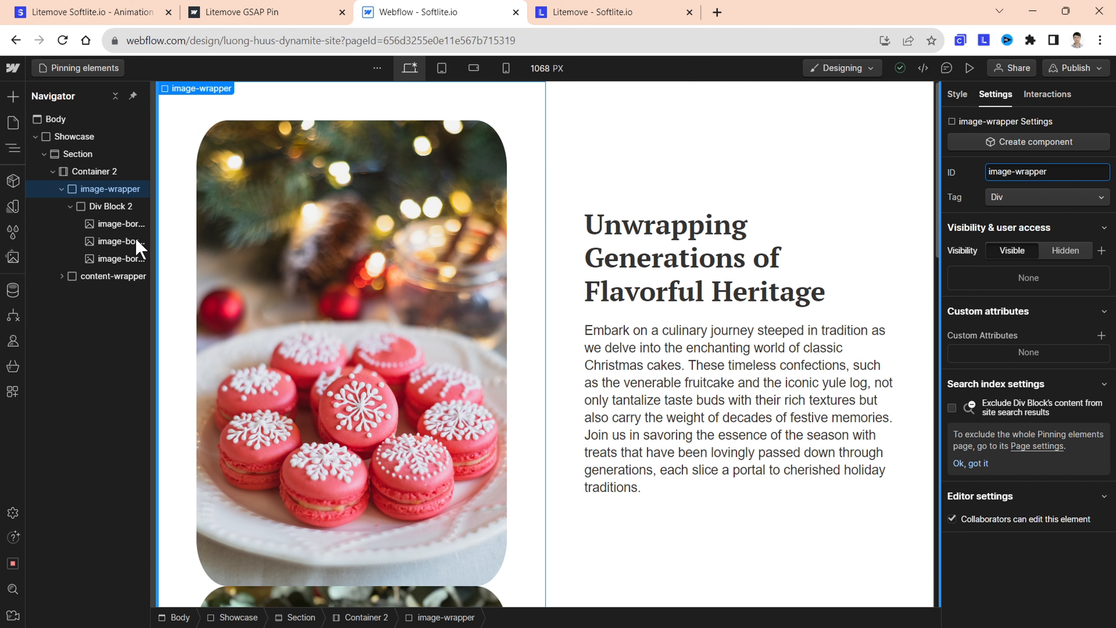
{"action": "left_click", "coordinate": [116, 233]}
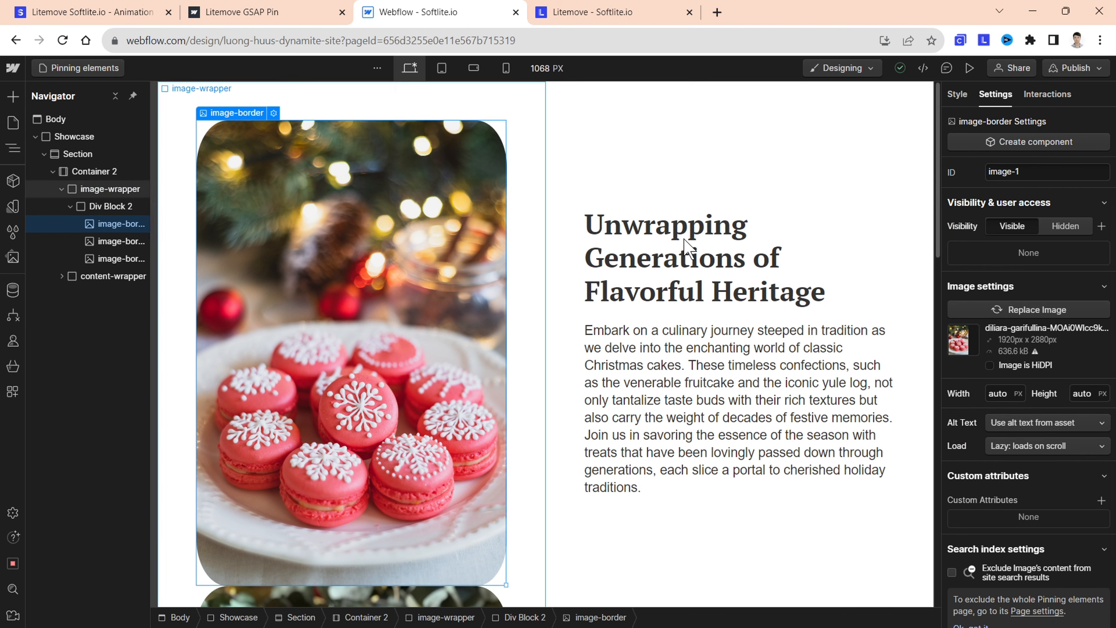
{"action": "left_click", "coordinate": [1041, 171]}
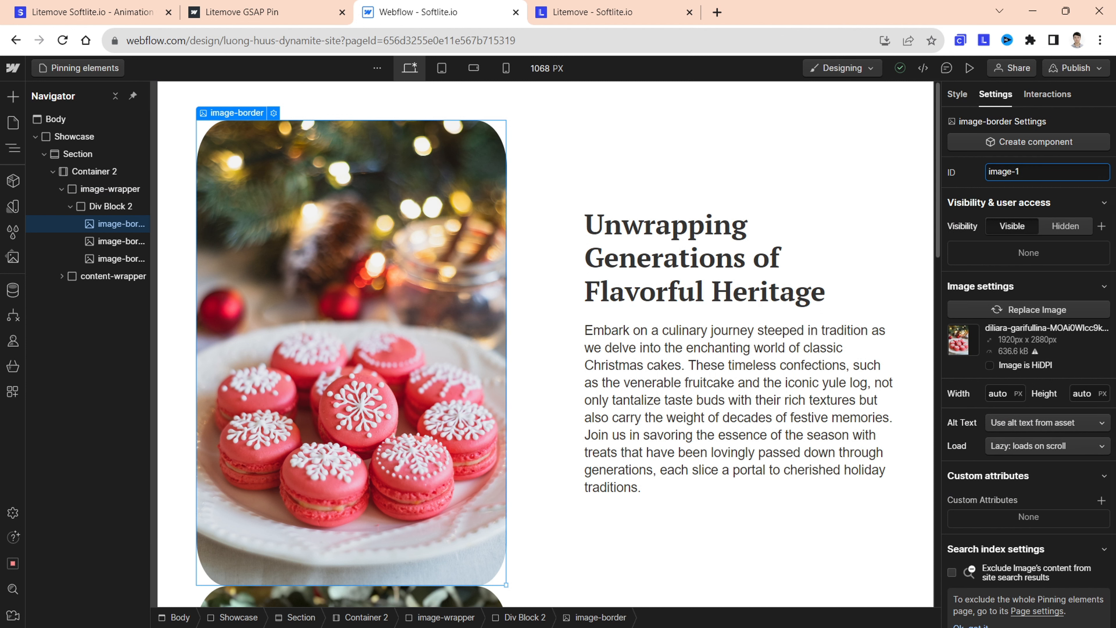
- Set the position of the second image in Div Block 2, styled with the image-absolute class, to Absolute
{"action": "left_click", "coordinate": [955, 101]}
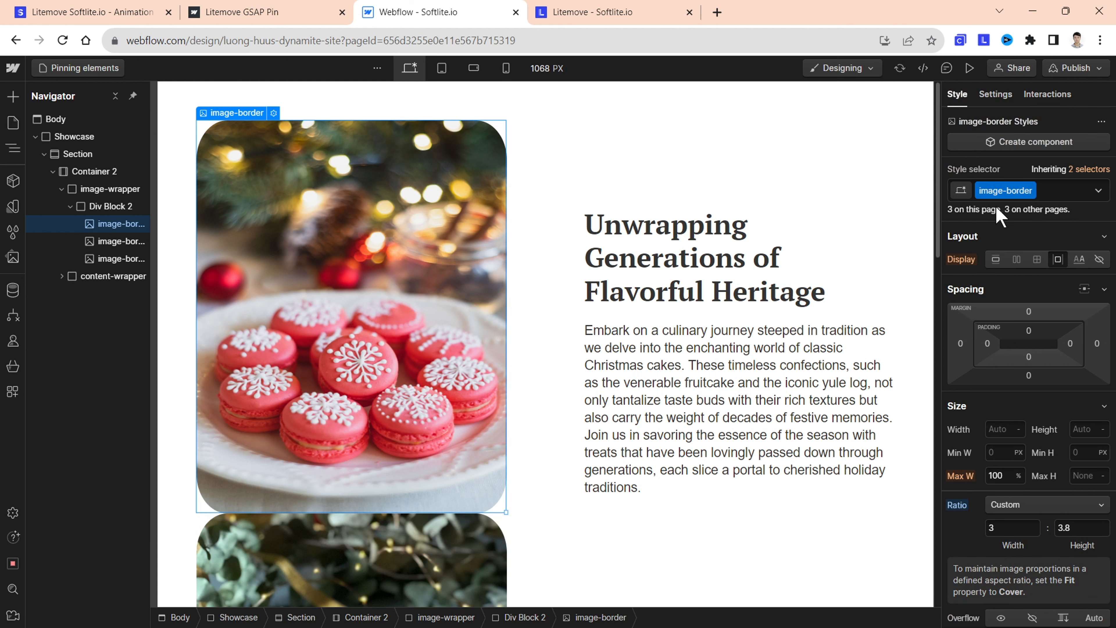
{"action": "scroll", "coordinate": [1057, 359], "scroll_direction": "down", "scroll_amount": 8}
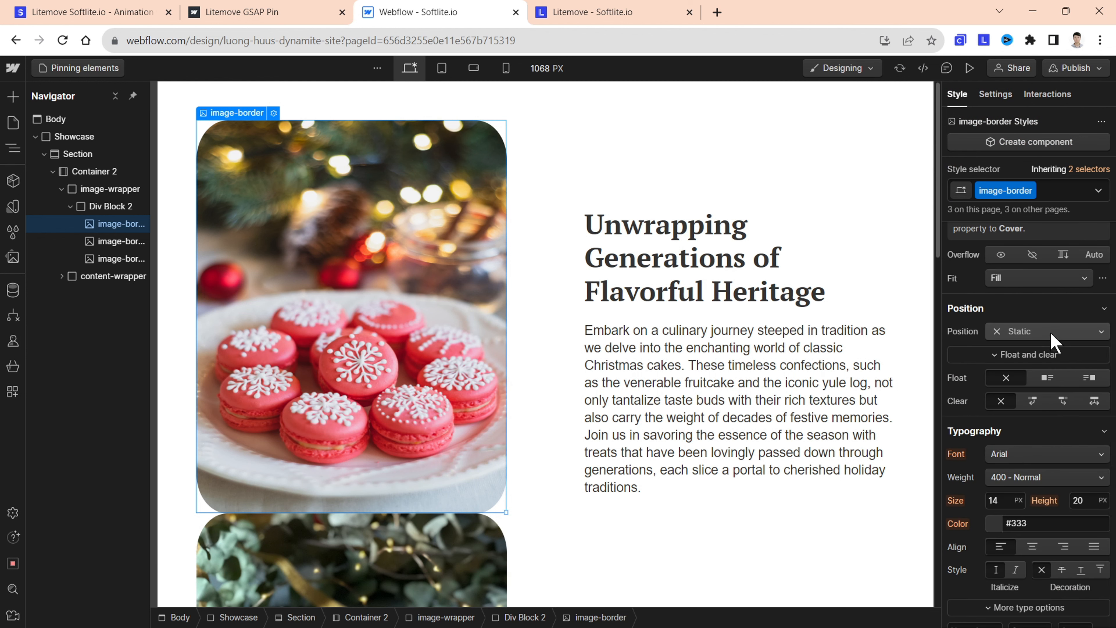
{"action": "left_click", "coordinate": [115, 244]}
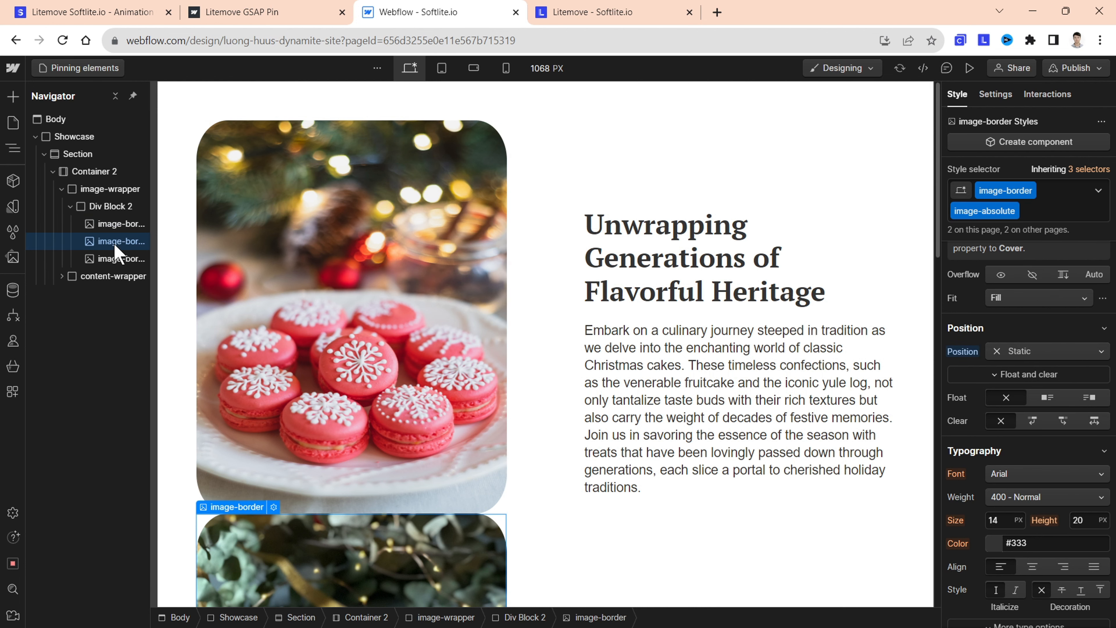
{"action": "left_click", "coordinate": [100, 259]}
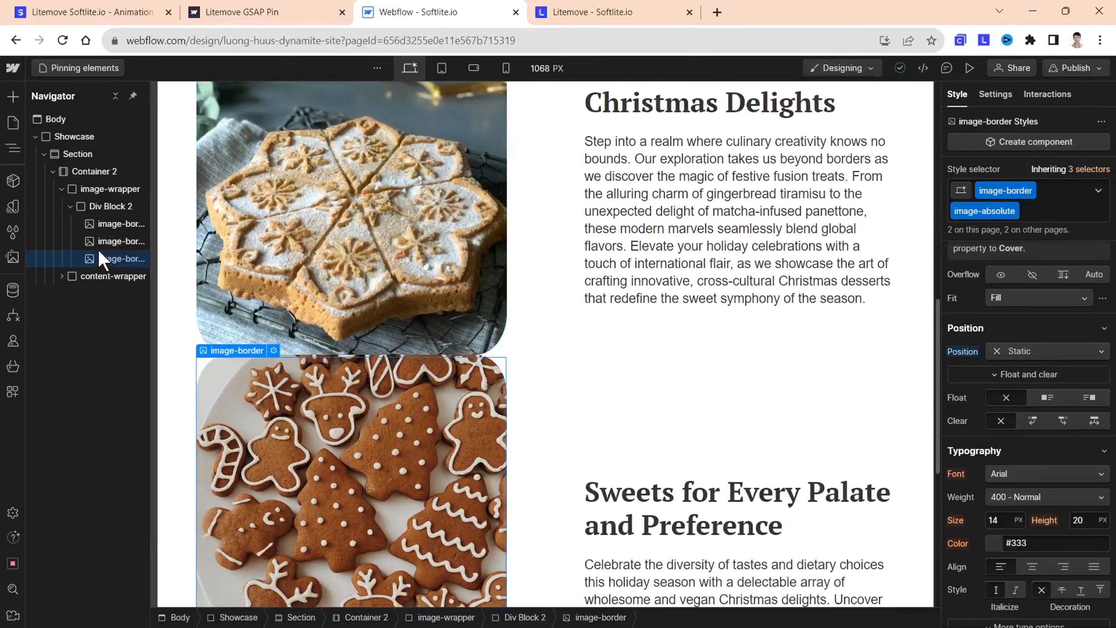
{"action": "left_click", "coordinate": [108, 243]}
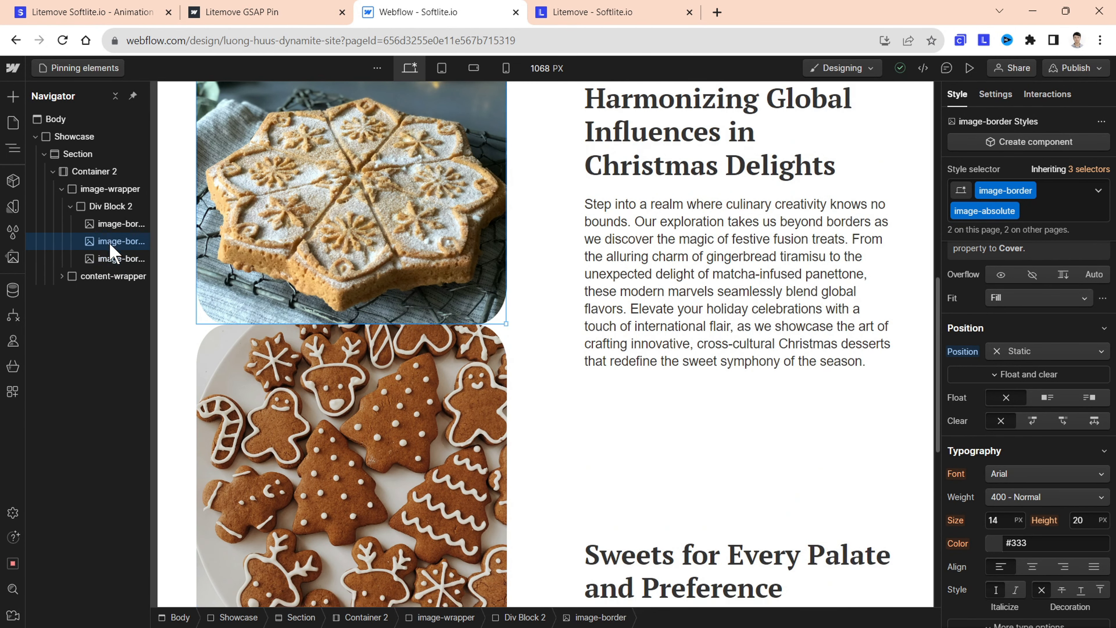
{"action": "scroll", "coordinate": [1048, 334], "scroll_direction": "up", "scroll_amount": 6}
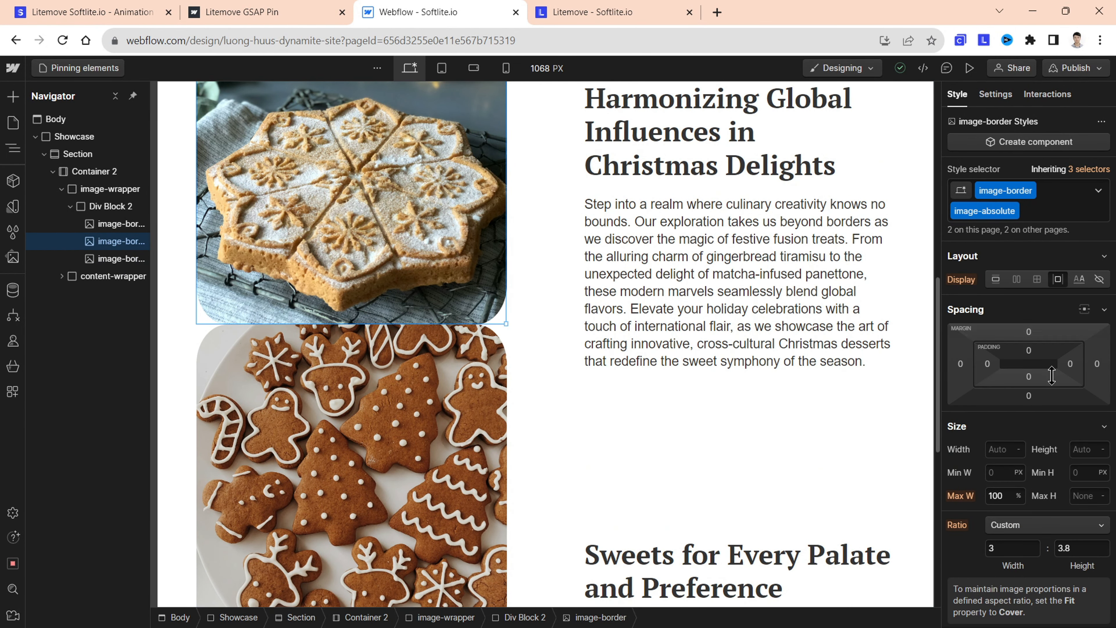
{"action": "scroll", "coordinate": [1049, 376], "scroll_direction": "down", "scroll_amount": 5}
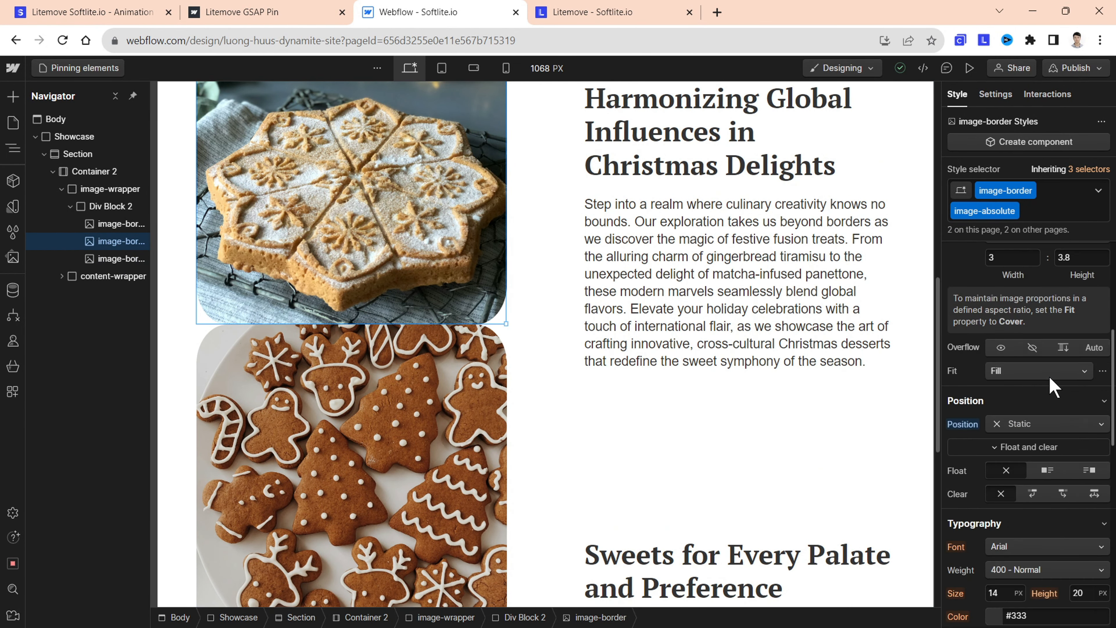
{"action": "left_click", "coordinate": [1057, 423]}
{"action": "left_click", "coordinate": [1026, 458]}
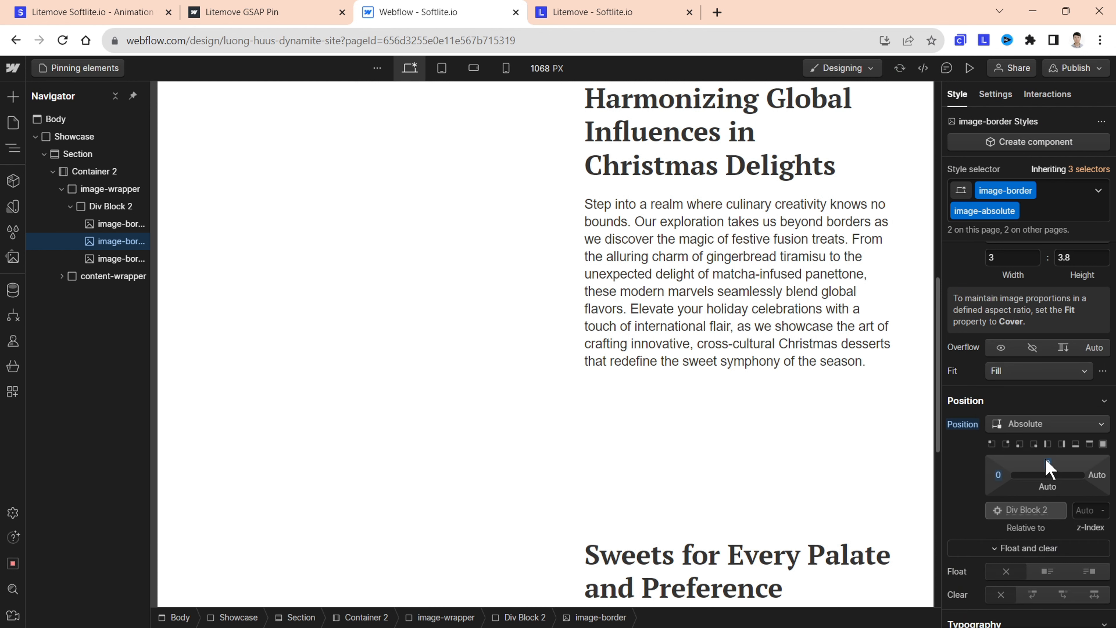
{"action": "scroll", "coordinate": [516, 269], "scroll_direction": "up", "scroll_amount": 10}
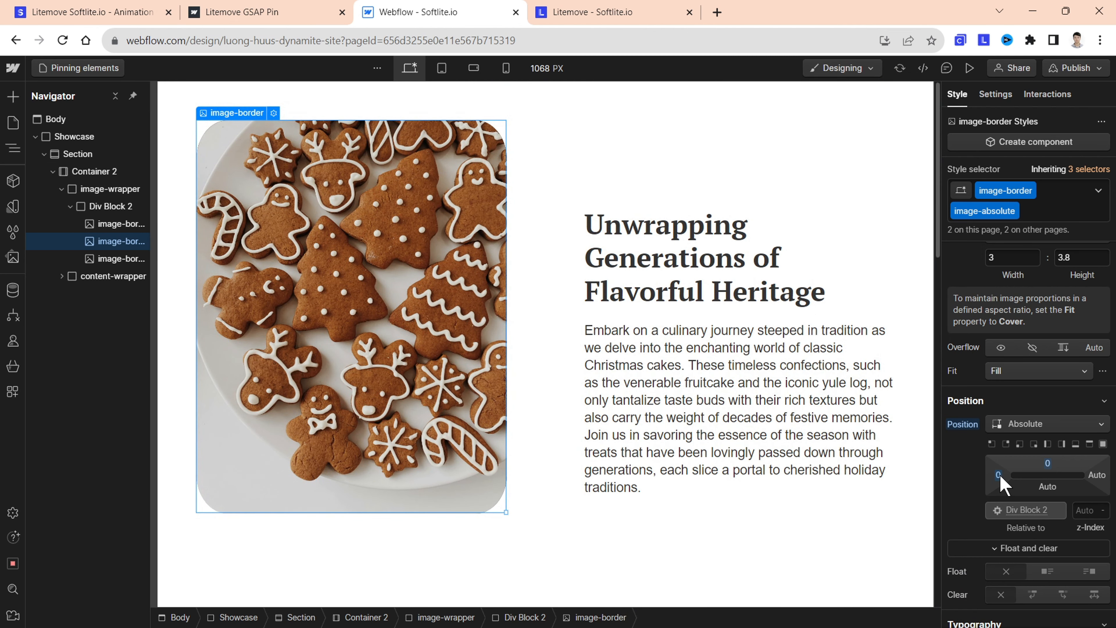
- Open the staging site's live pinning-elements page on luong-huus-dynamite-site.webflow.io
{"action": "left_click", "coordinate": [1088, 70]}
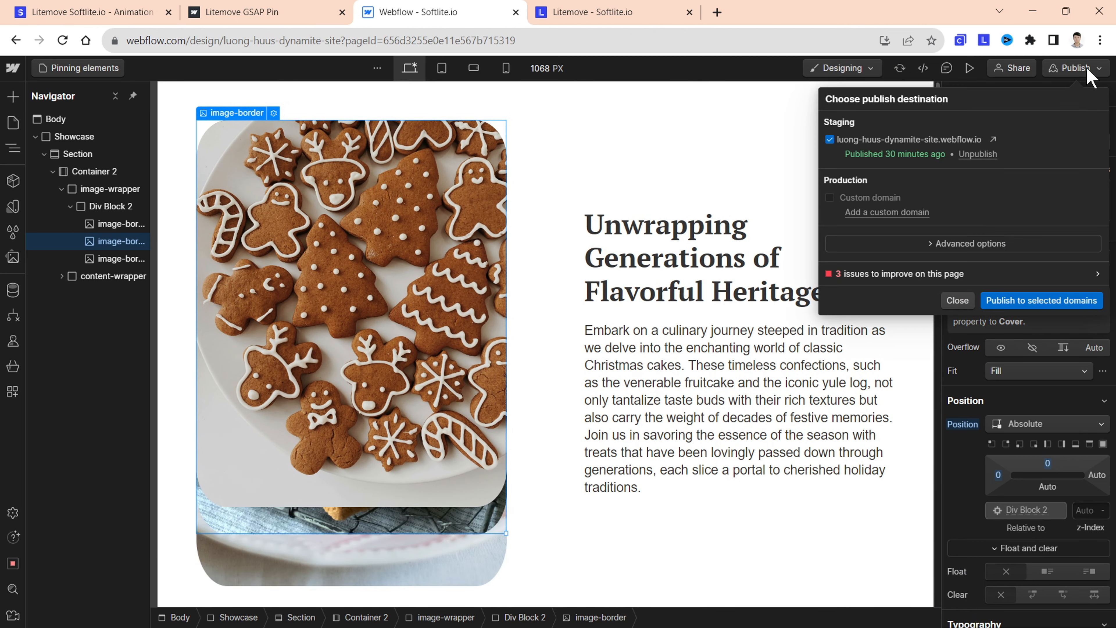
{"action": "left_click", "coordinate": [993, 139]}
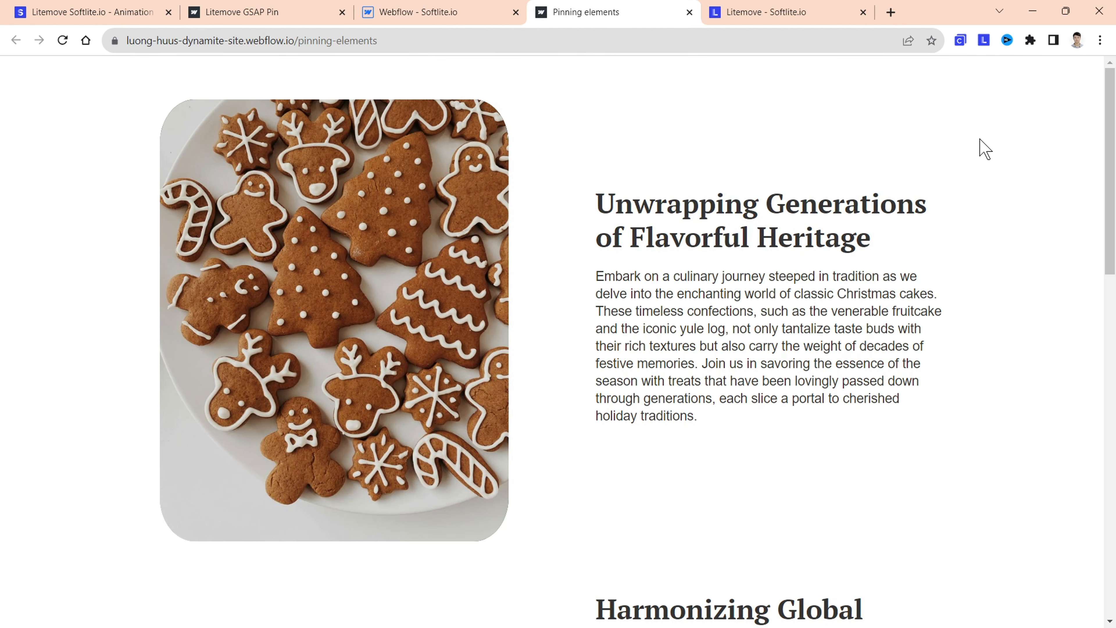
{"action": "left_click_drag", "start_coordinate": [1115, 131], "coordinate": [1115, 132]}
{"action": "left_click", "coordinate": [762, 17]}
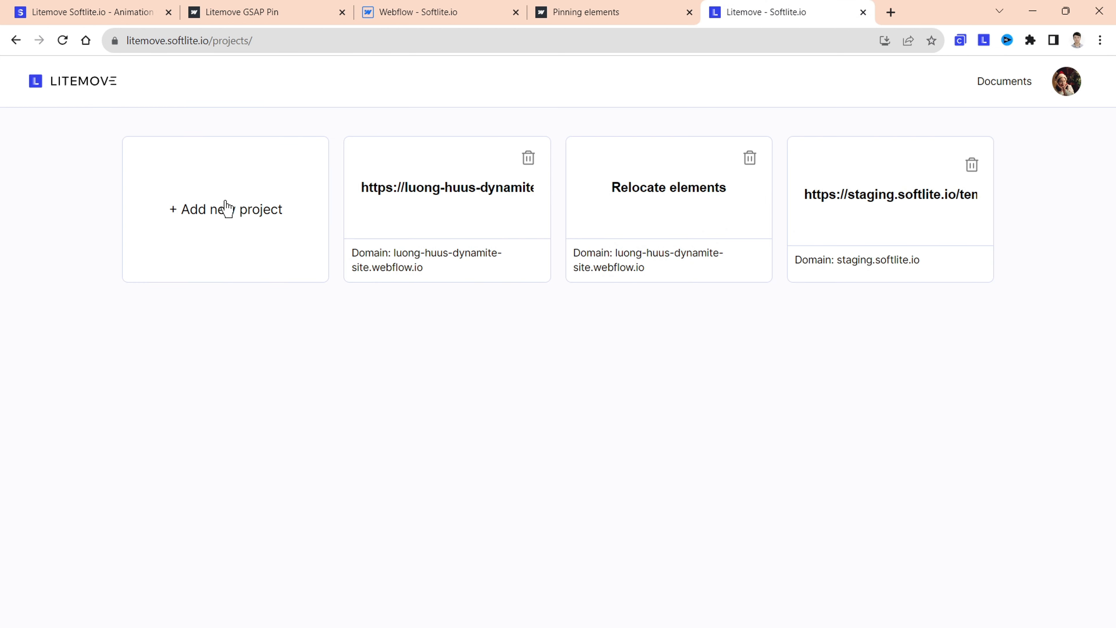
{"action": "left_click", "coordinate": [236, 205]}
{"action": "left_click", "coordinate": [557, 303]}
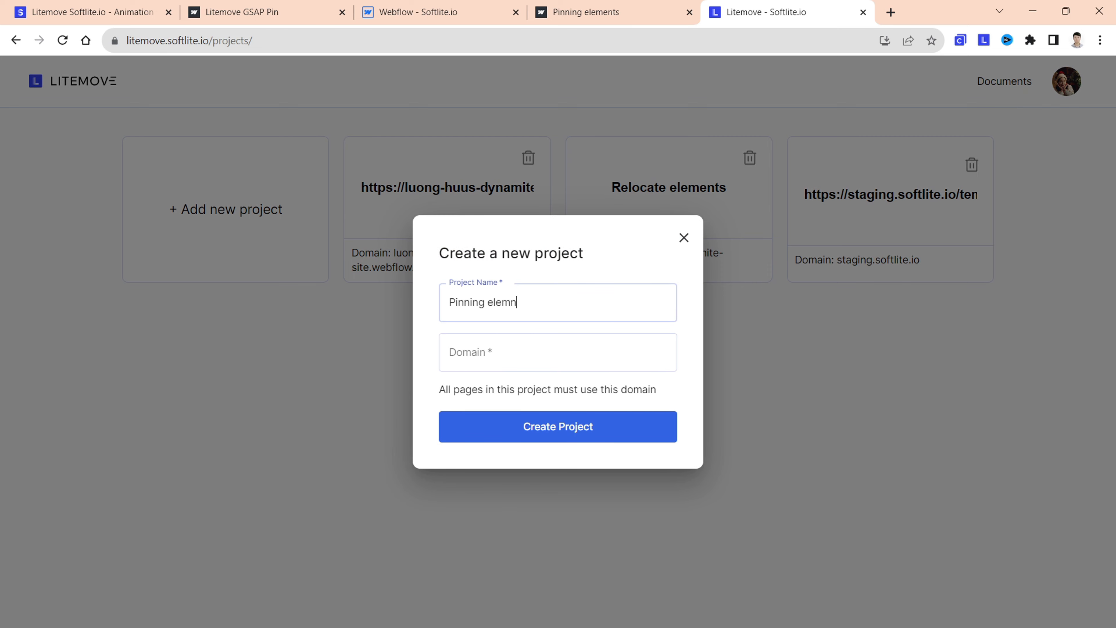
{"action": "left_click", "coordinate": [557, 352]}
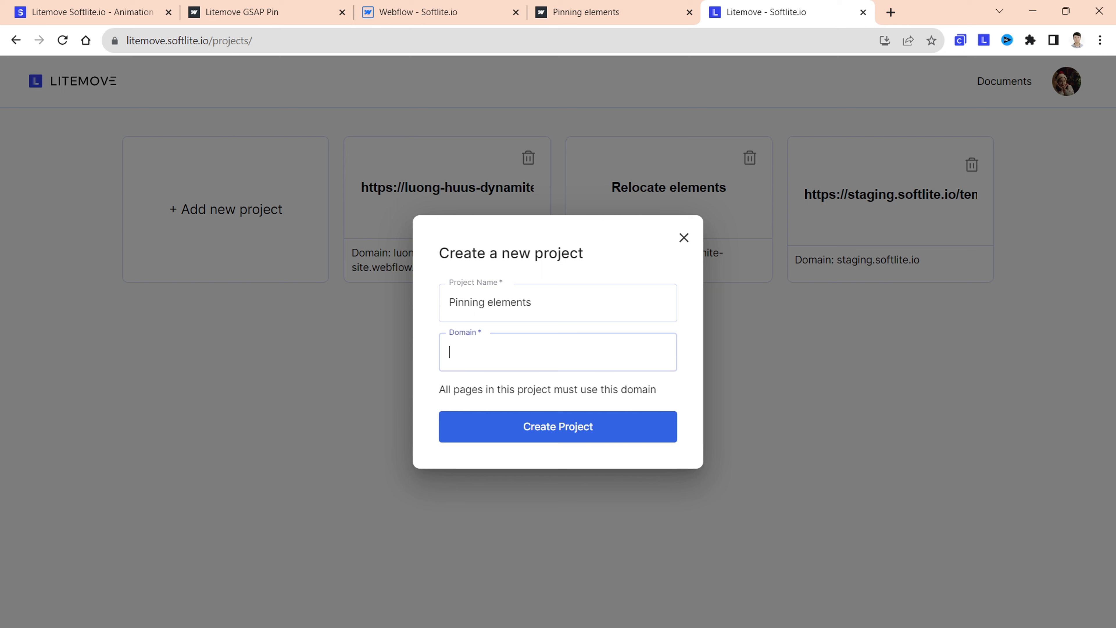
{"action": "left_click", "coordinate": [582, 12]}
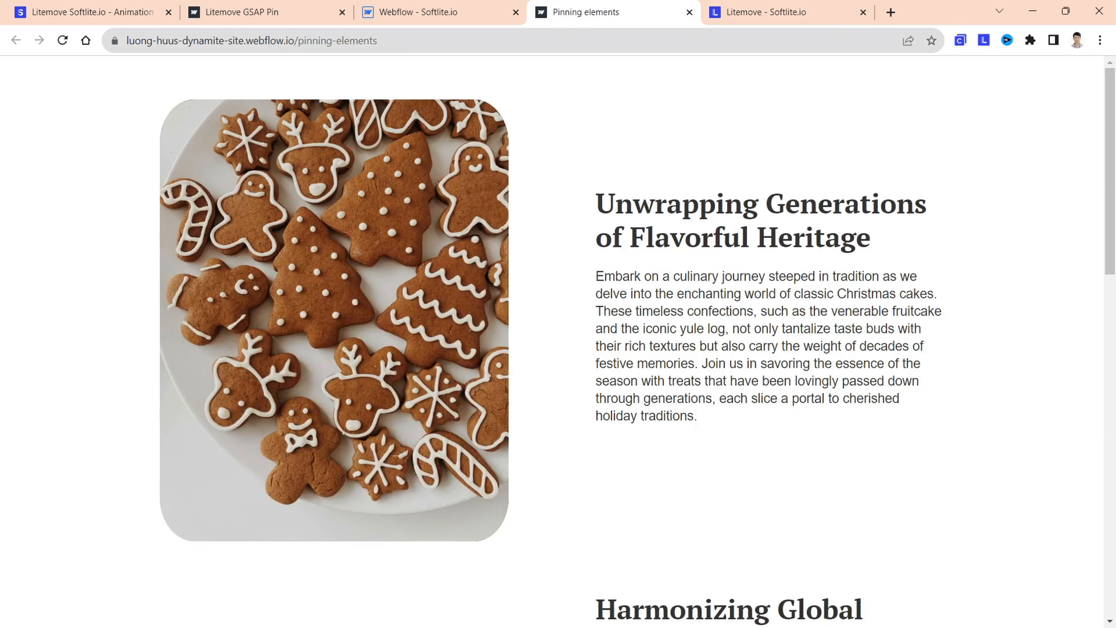
{"action": "left_click_drag", "start_coordinate": [297, 41], "coordinate": [110, 46]}
{"action": "key", "text": "ctrl+c"}
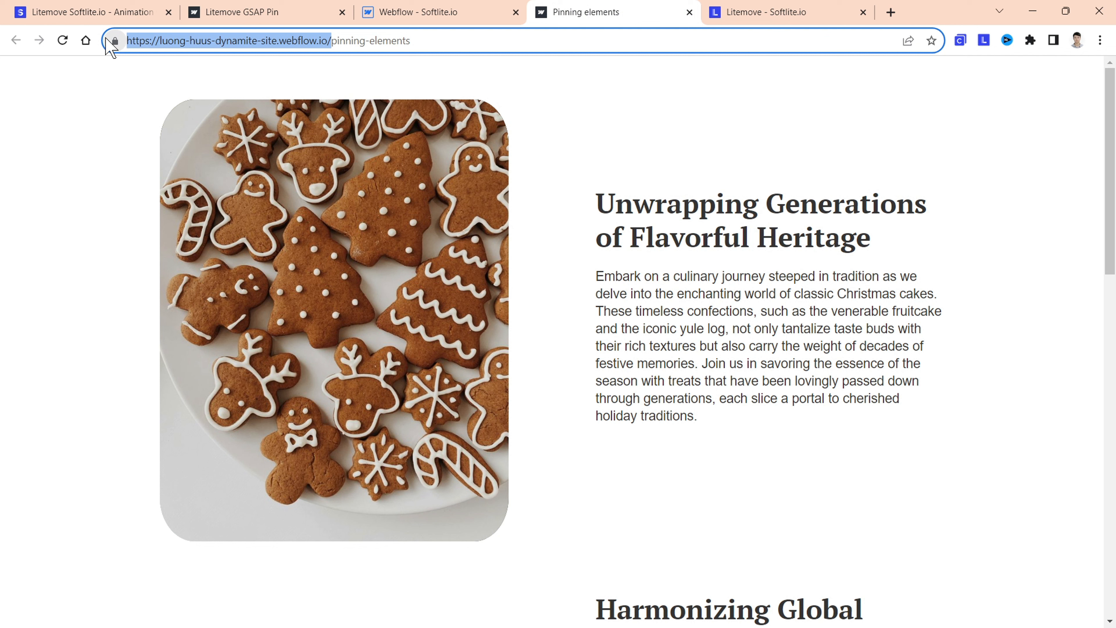
{"action": "left_click", "coordinate": [782, 18]}
{"action": "key", "text": "ctrl+v"}
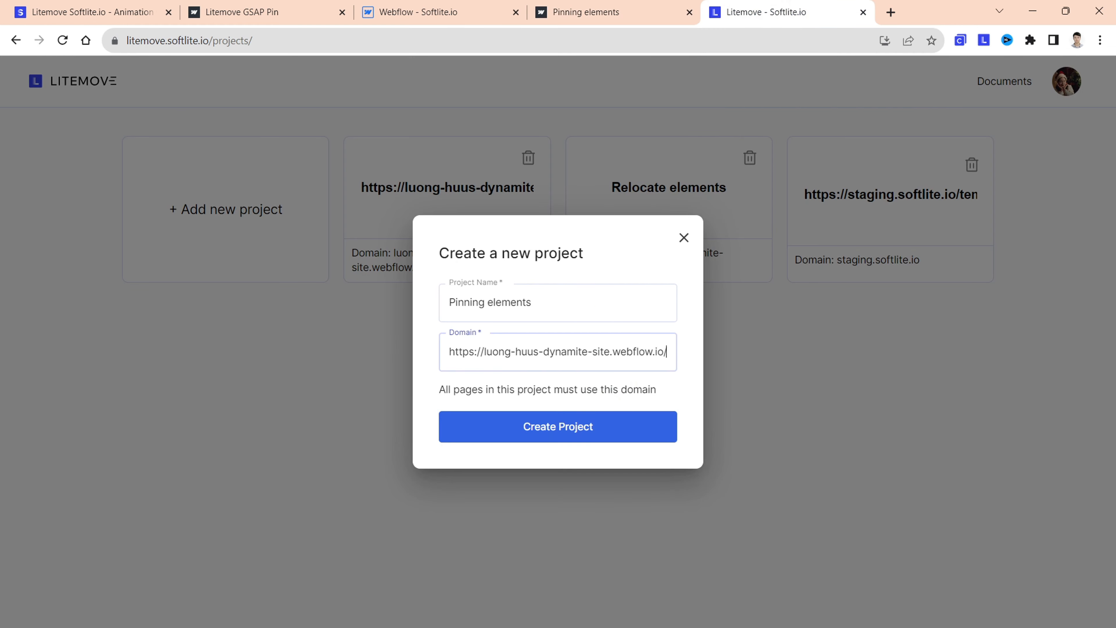
{"action": "left_click", "coordinate": [566, 420]}
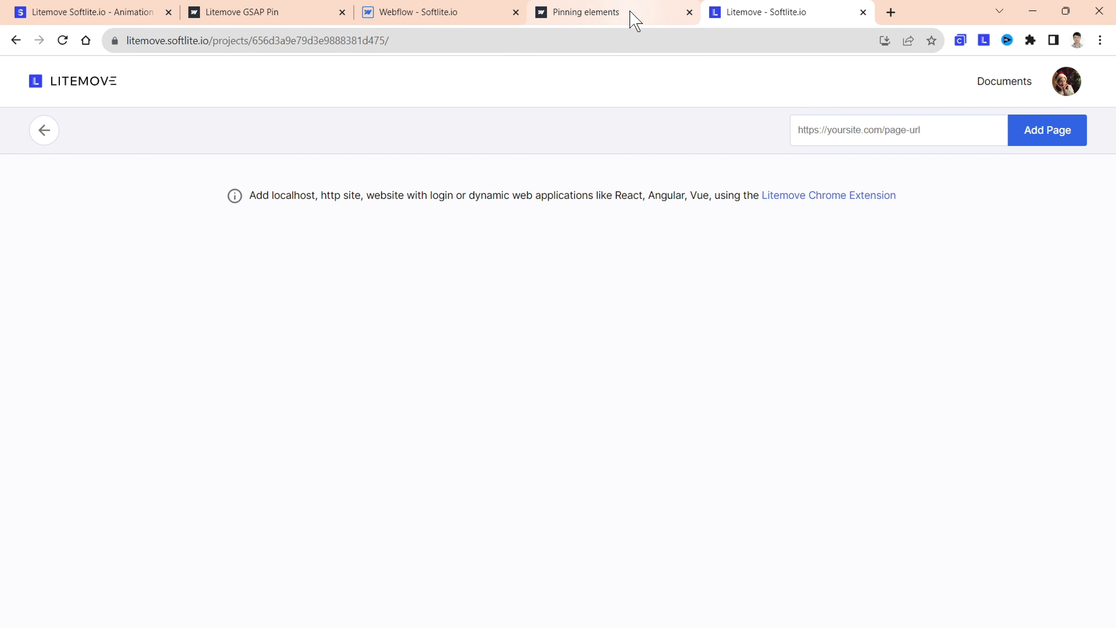
- Add the live pinning-elements page to the "Pinning elements" project using the Litemove Chrome extension
{"action": "left_click", "coordinate": [632, 17]}
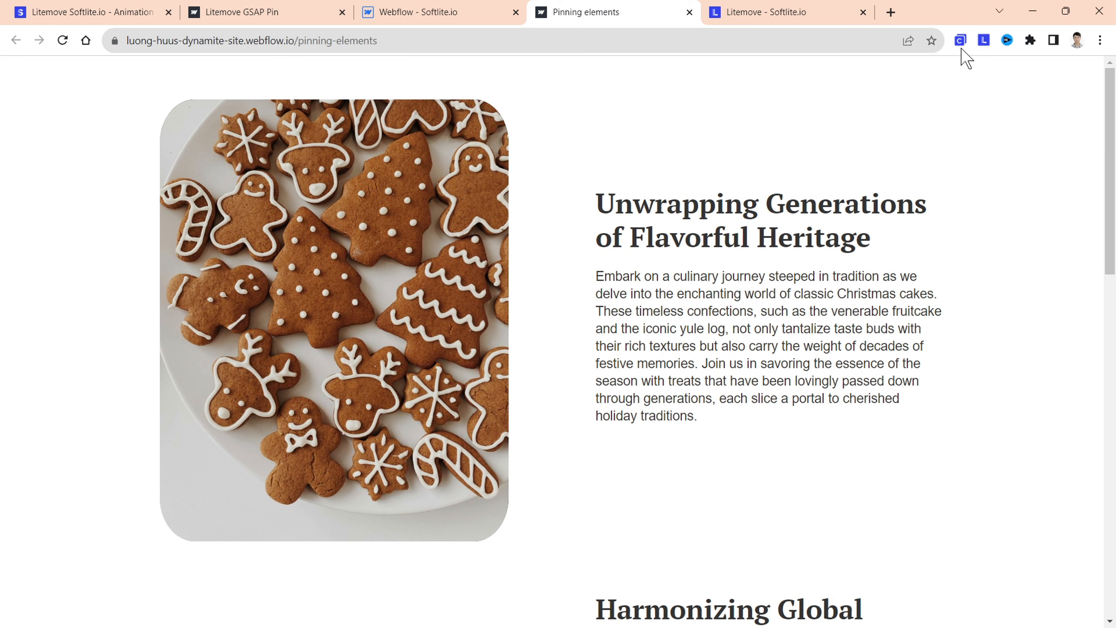
{"action": "left_click", "coordinate": [982, 41]}
{"action": "left_click", "coordinate": [901, 195]}
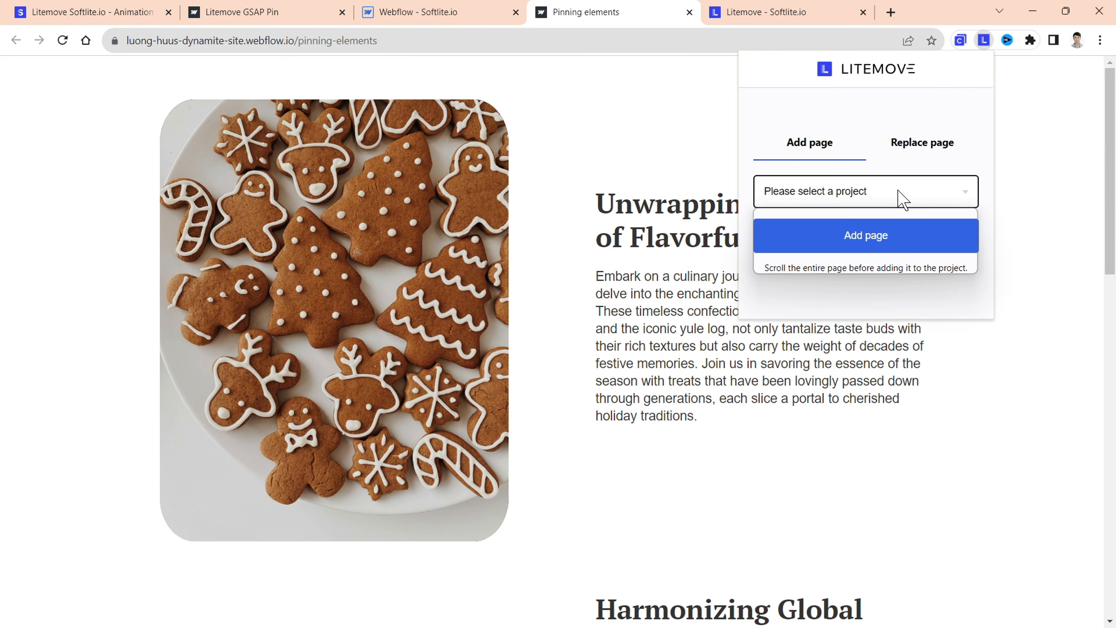
{"action": "left_click", "coordinate": [813, 266]}
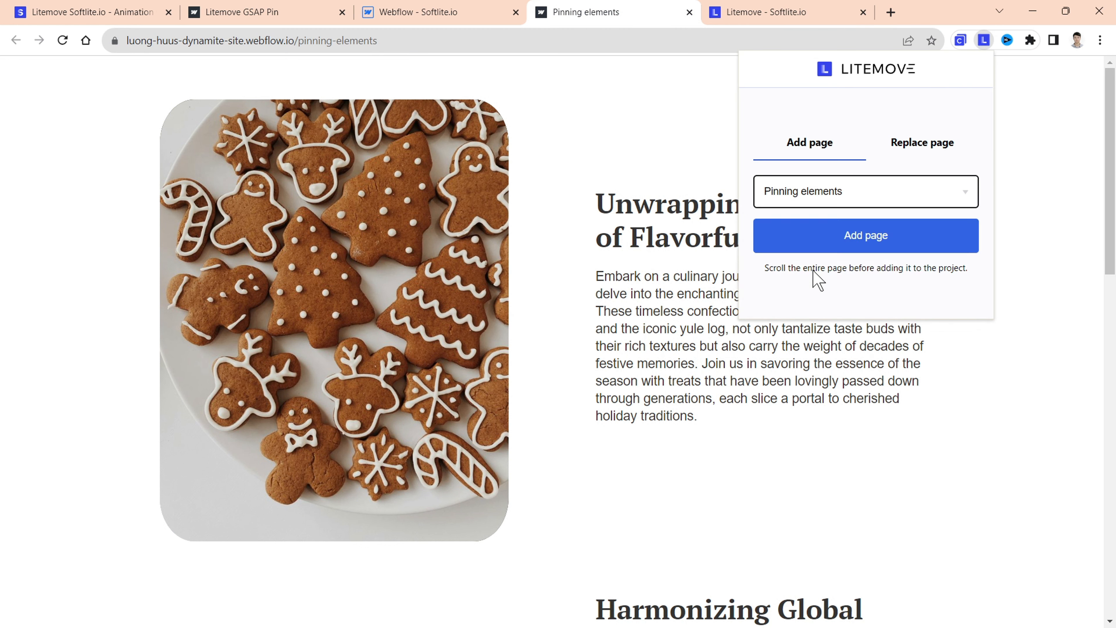
{"action": "left_click", "coordinate": [872, 245]}
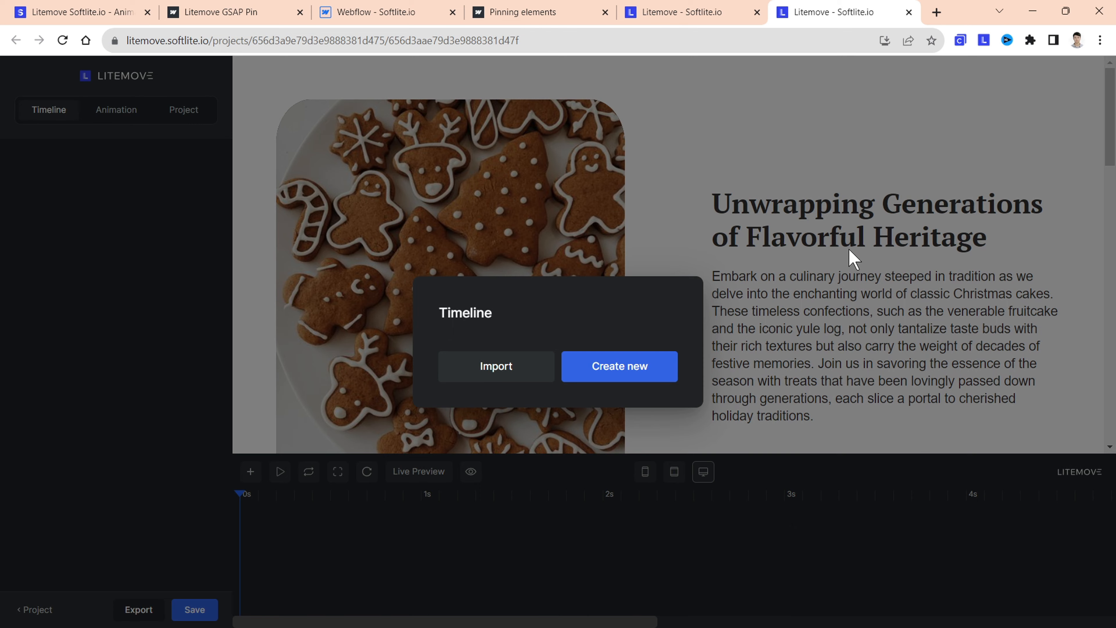
- Create a new timeline and enable resetting the project's timelines on window resize
{"action": "left_click", "coordinate": [603, 377]}
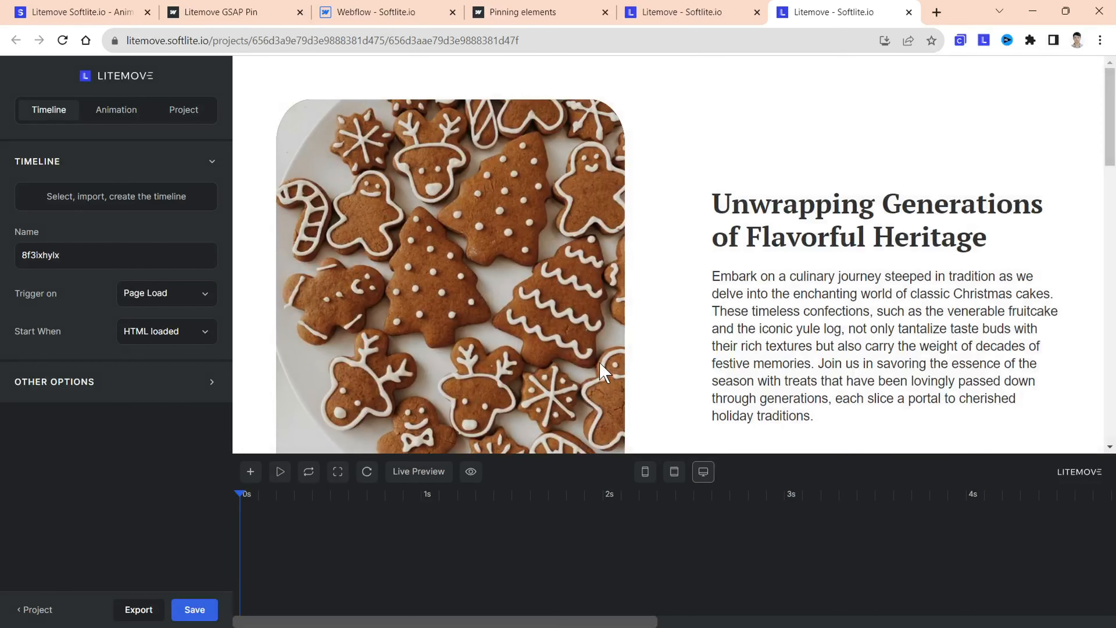
{"action": "mouse_move", "coordinate": [1110, 154]}
{"action": "left_mouse_down"}
{"action": "mouse_move", "coordinate": [1115, 313]}
{"action": "mouse_move", "coordinate": [1111, 147]}
{"action": "left_mouse_up"}
{"action": "left_click", "coordinate": [183, 110]}
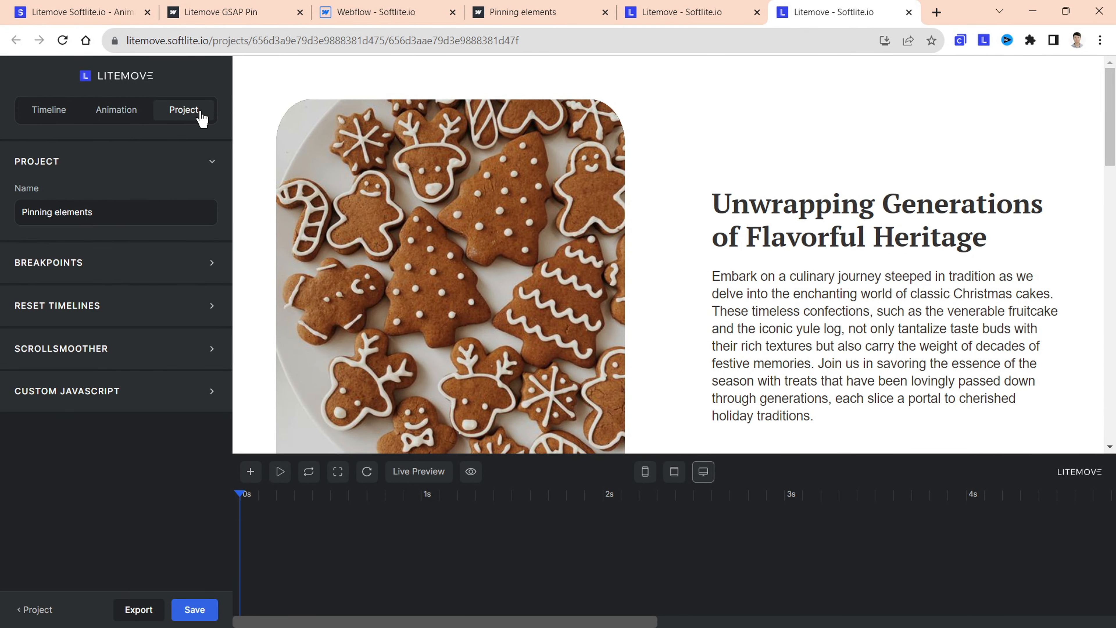
{"action": "left_click", "coordinate": [121, 315]}
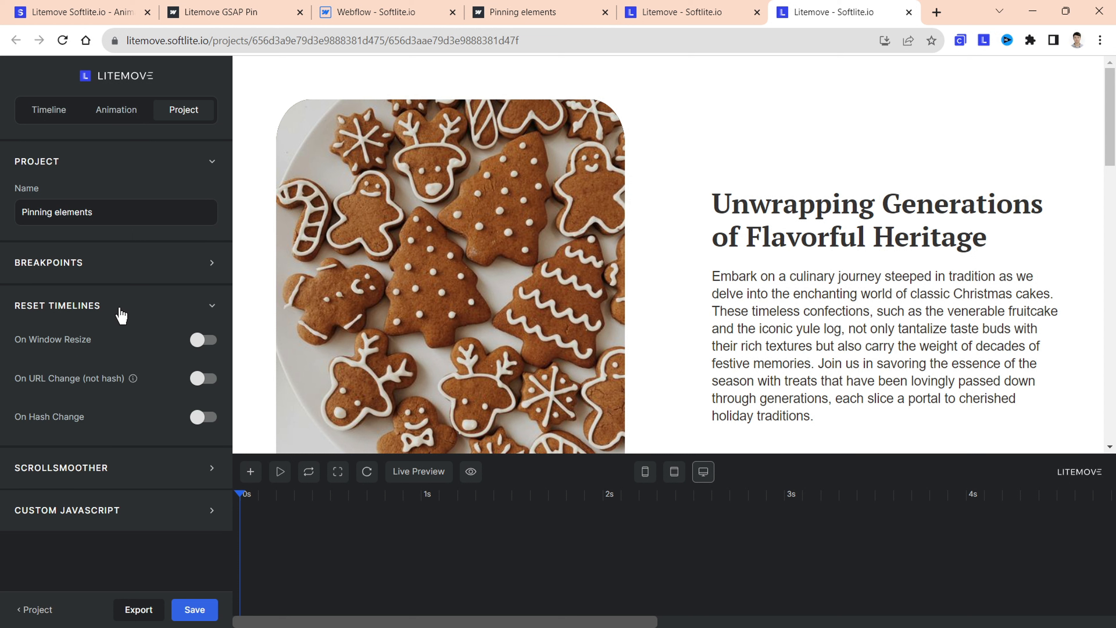
{"action": "left_click", "coordinate": [204, 348]}
- Name the timeline "Pinning elements" and set it to trigger on Scroll
{"action": "left_click", "coordinate": [55, 118]}
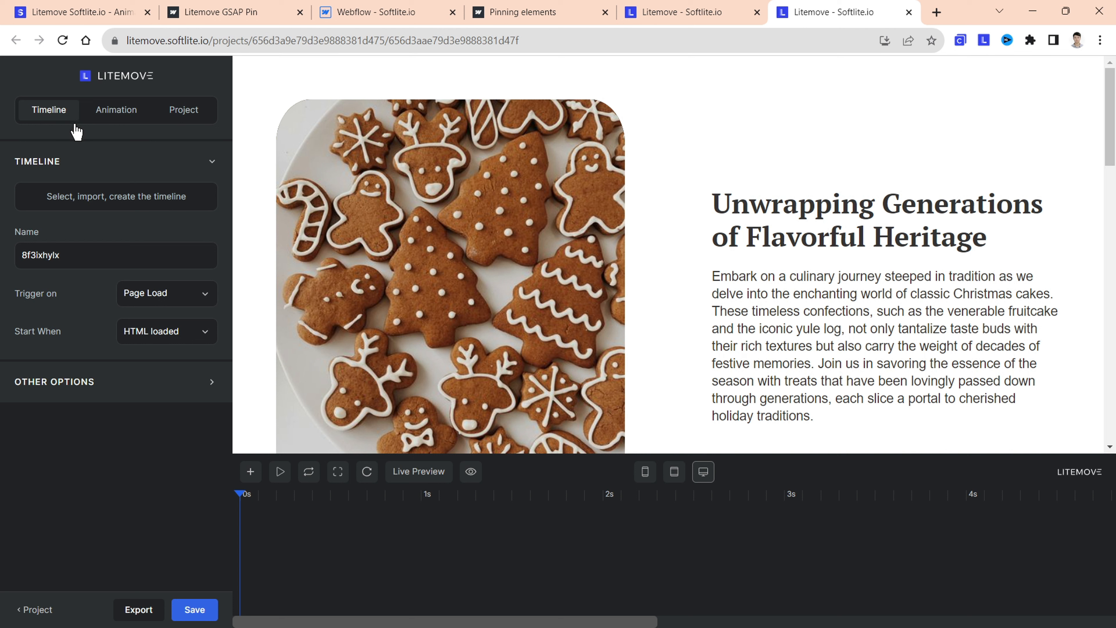
{"action": "left_click", "coordinate": [141, 255]}
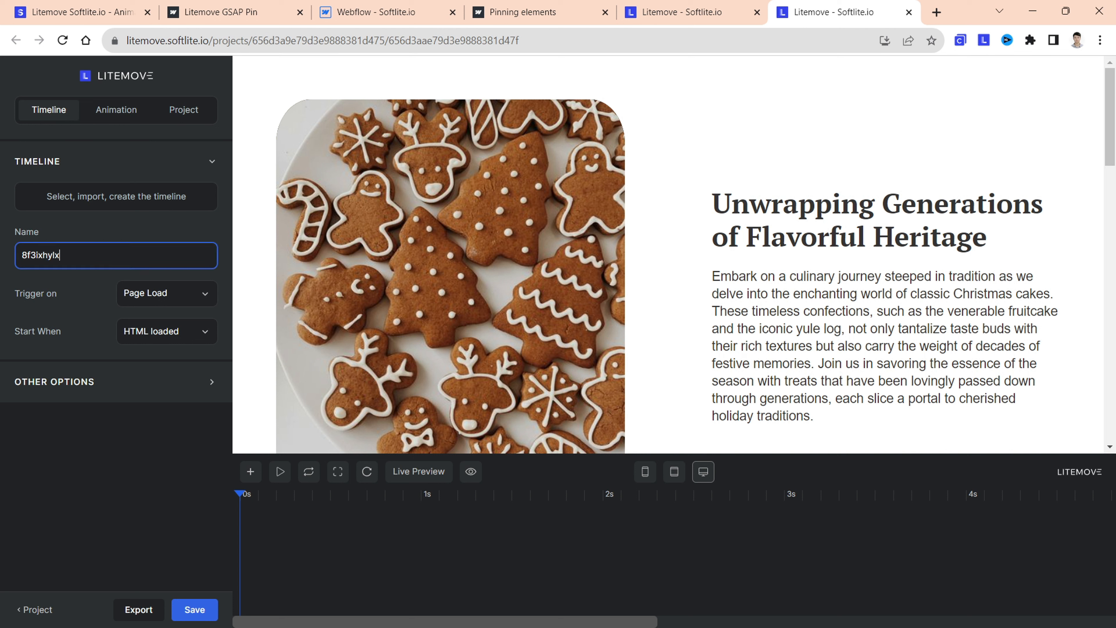
{"action": "key", "text": "ctrl+a"}
{"action": "type", "text": "P"}
{"action": "left_click", "coordinate": [149, 292]}
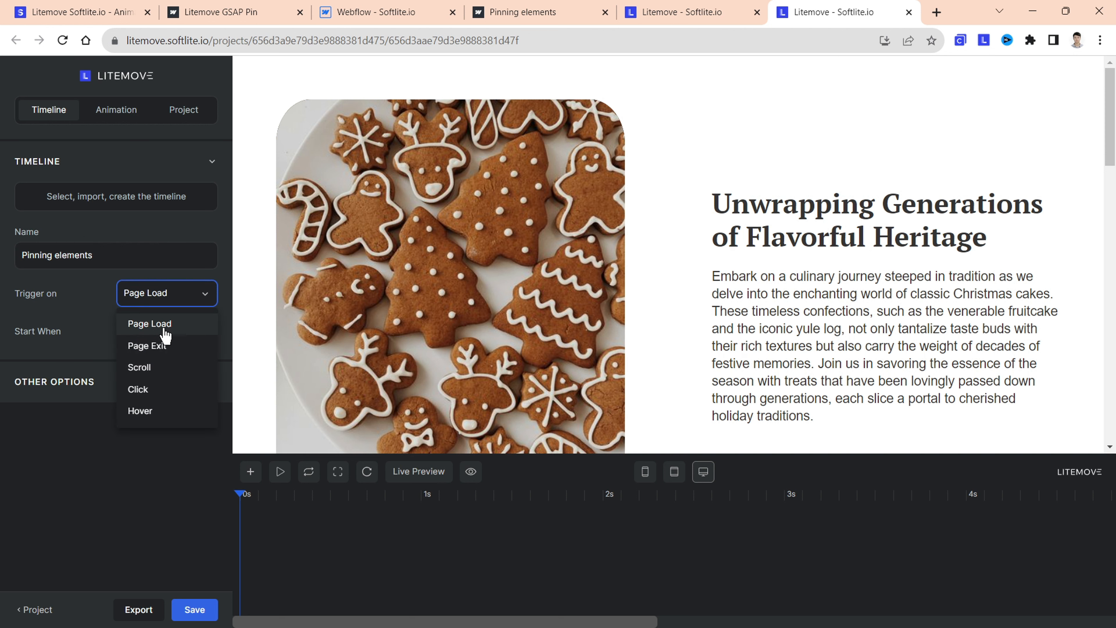
{"action": "left_click", "coordinate": [169, 376]}
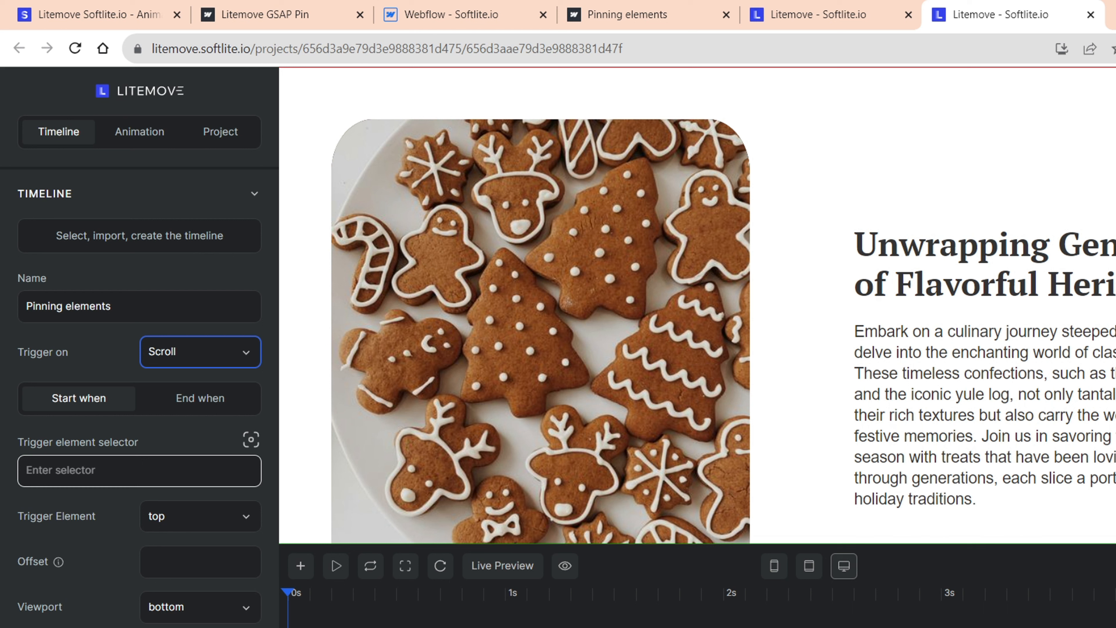
- Switch to Webflow and copy the ID section-1 from the settings of the Section element
{"action": "left_click", "coordinate": [140, 470]}
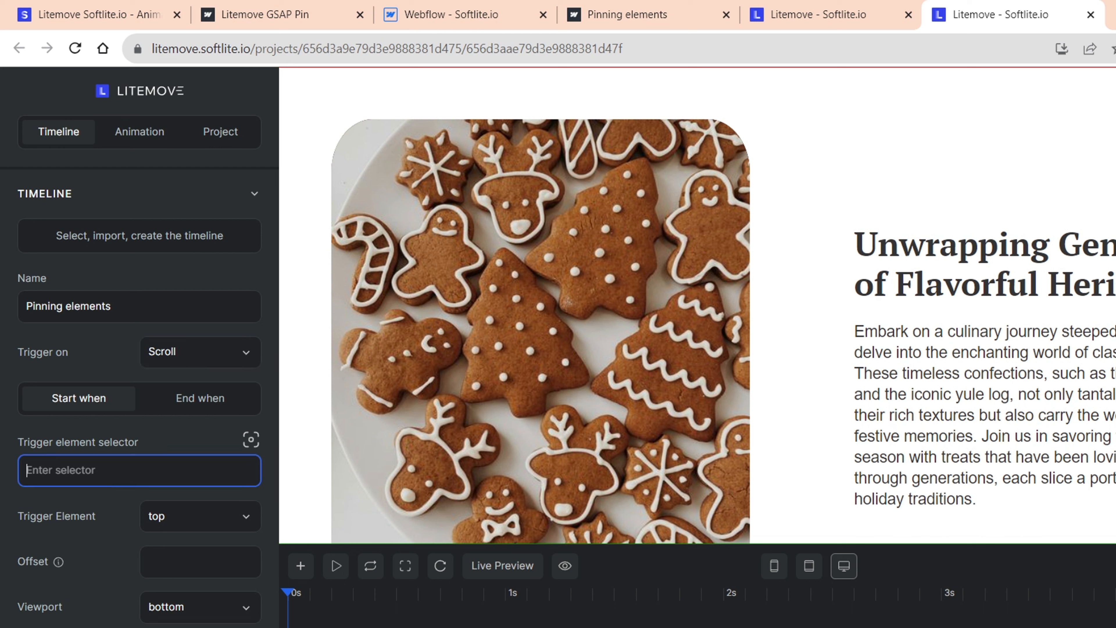
{"action": "left_click", "coordinate": [72, 406]}
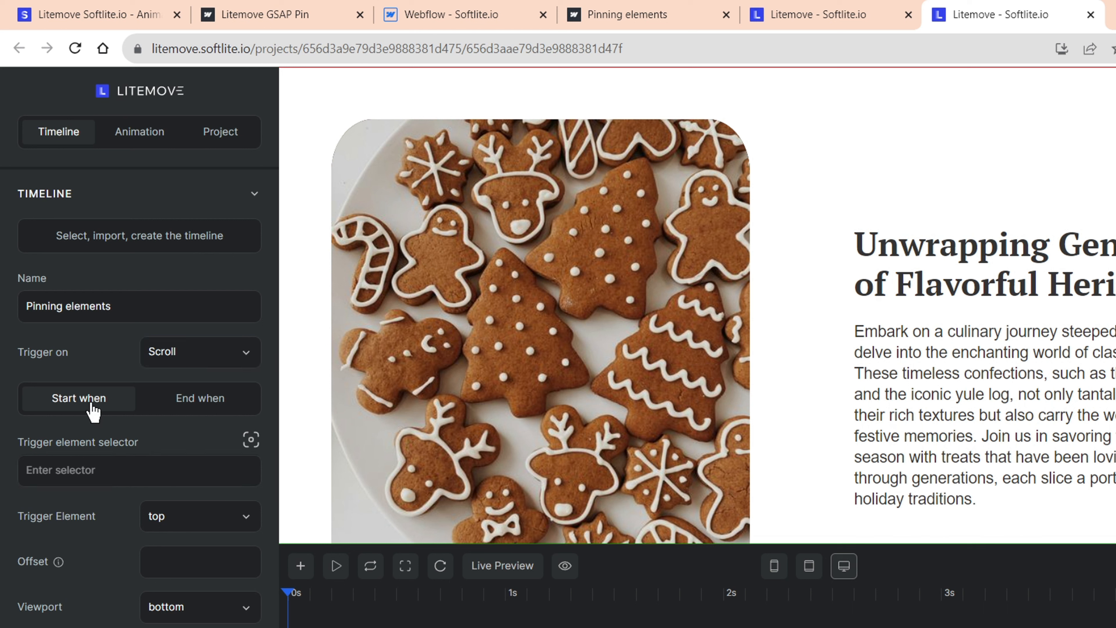
{"action": "left_click", "coordinate": [172, 406]}
{"action": "left_click", "coordinate": [98, 399]}
{"action": "left_click", "coordinate": [102, 469]}
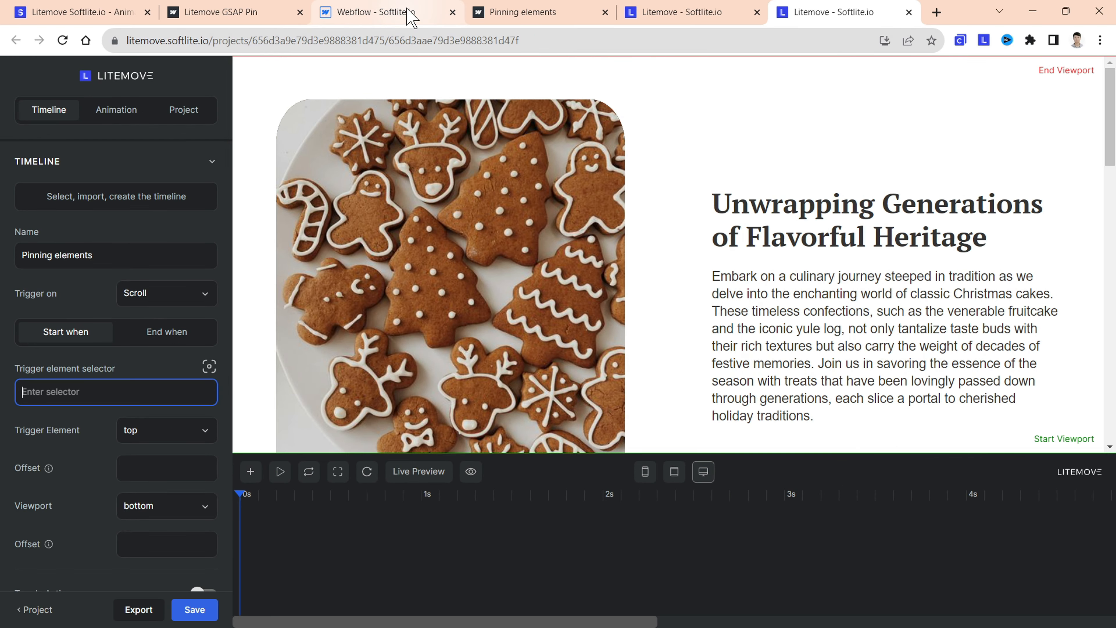
{"action": "left_click", "coordinate": [490, 18]}
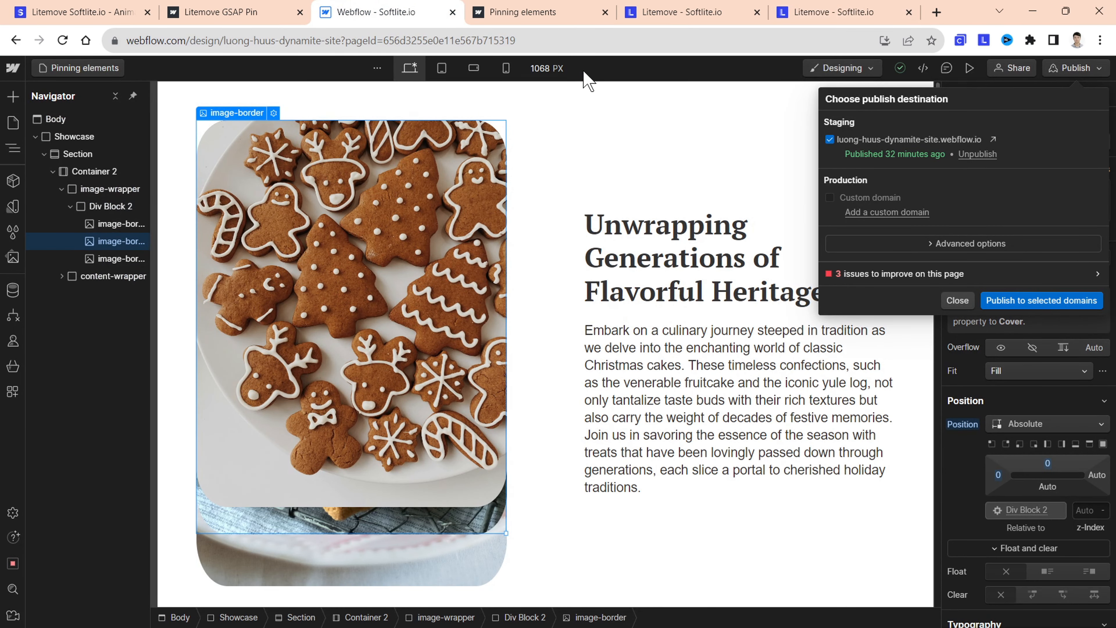
{"action": "left_click", "coordinate": [682, 127]}
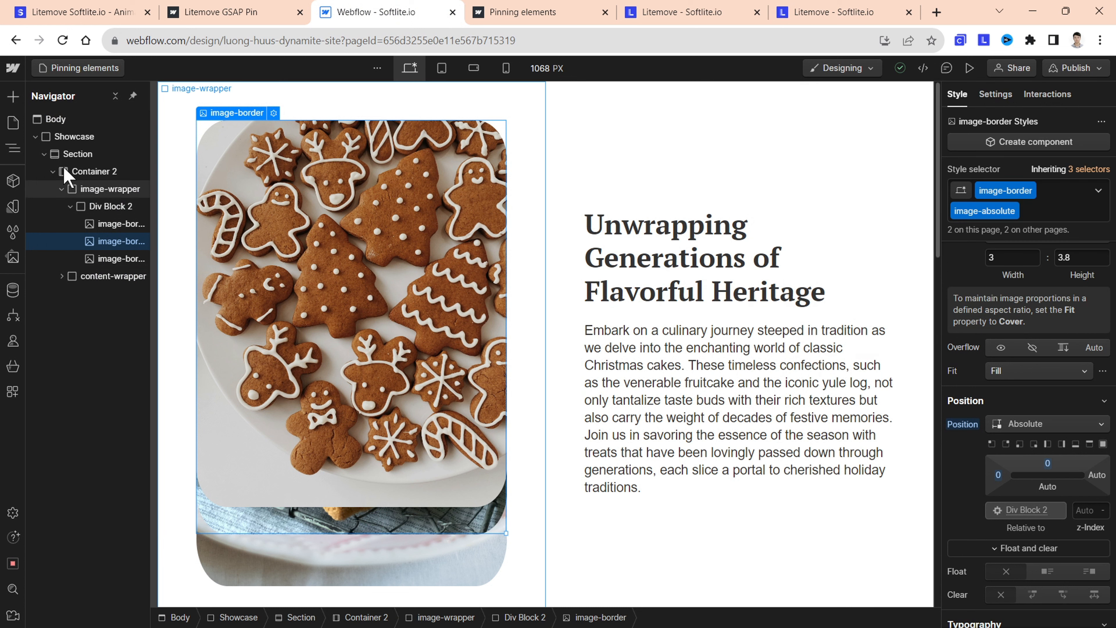
{"action": "left_click", "coordinate": [66, 154]}
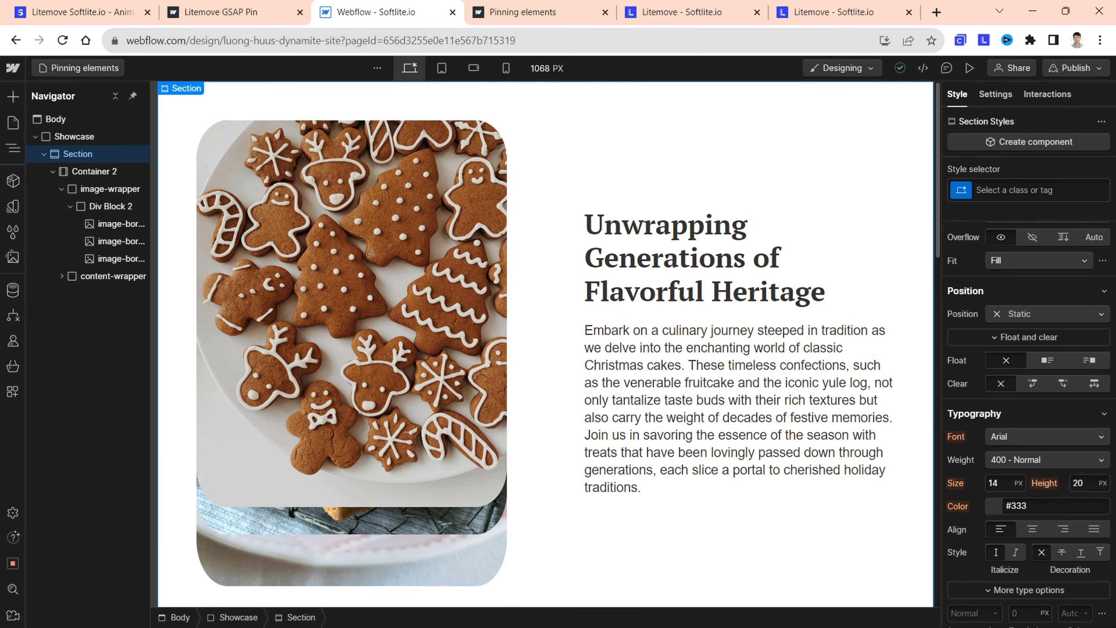
{"action": "left_click", "coordinate": [995, 94]}
{"action": "left_click_drag", "start_coordinate": [1028, 172], "coordinate": [972, 180]}
{"action": "key", "text": "ctrl+c"}
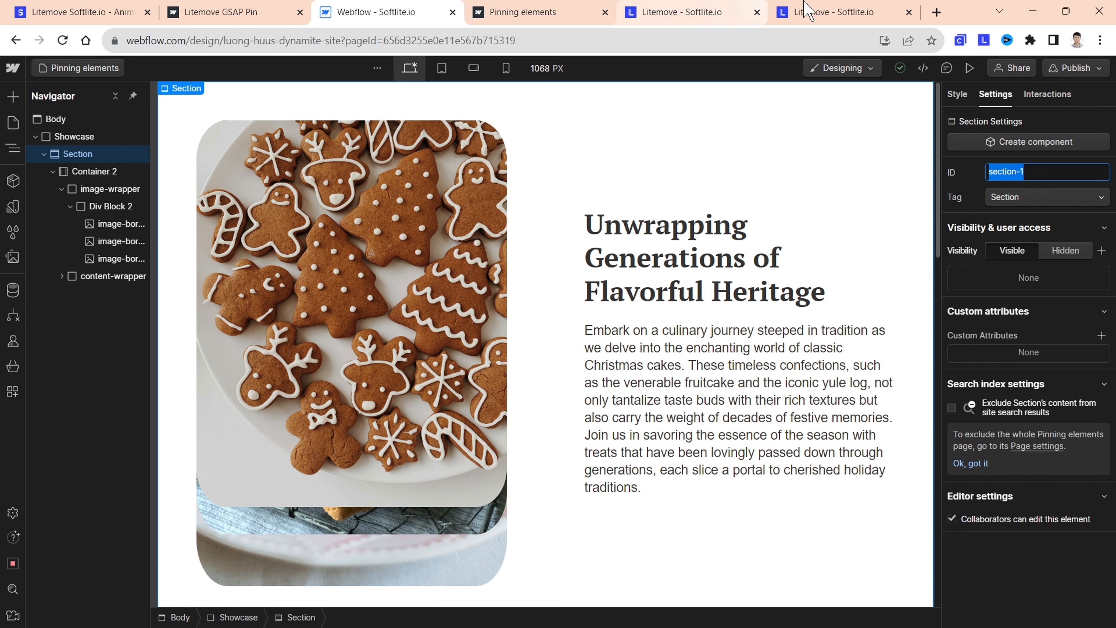
- Back in Litemove, set the timeline's start trigger element selector to #section-1
{"action": "left_click", "coordinate": [822, 13]}
{"action": "key", "text": "ctrl+v"}
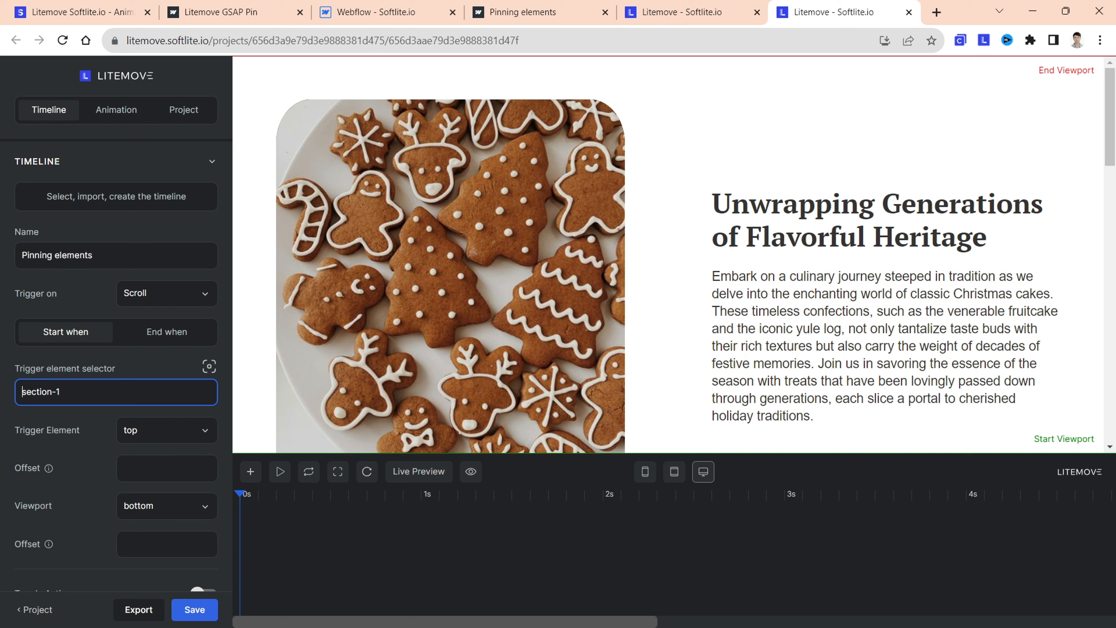
{"action": "type", "text": "#"}
{"action": "left_click", "coordinate": [84, 421]}
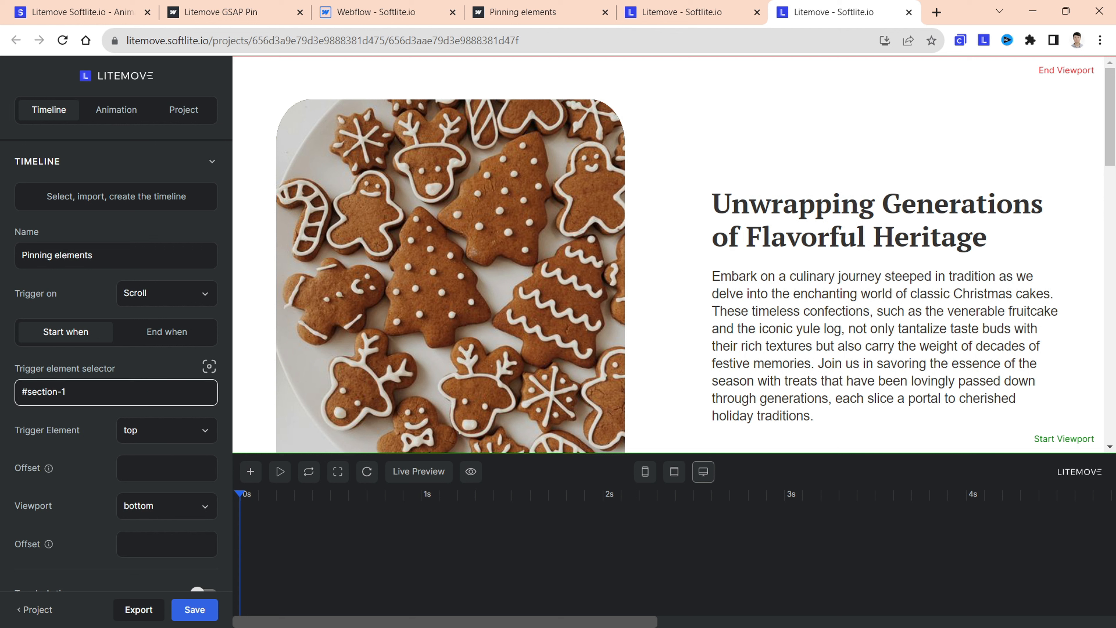
- Set the scroll start condition to the trigger element's top meeting the top of the viewport
{"action": "scroll", "coordinate": [169, 366], "scroll_direction": "down", "scroll_amount": 2}
{"action": "left_click", "coordinate": [168, 358]}
{"action": "left_click", "coordinate": [167, 393]}
{"action": "left_click", "coordinate": [170, 435]}
{"action": "left_click", "coordinate": [167, 459]}
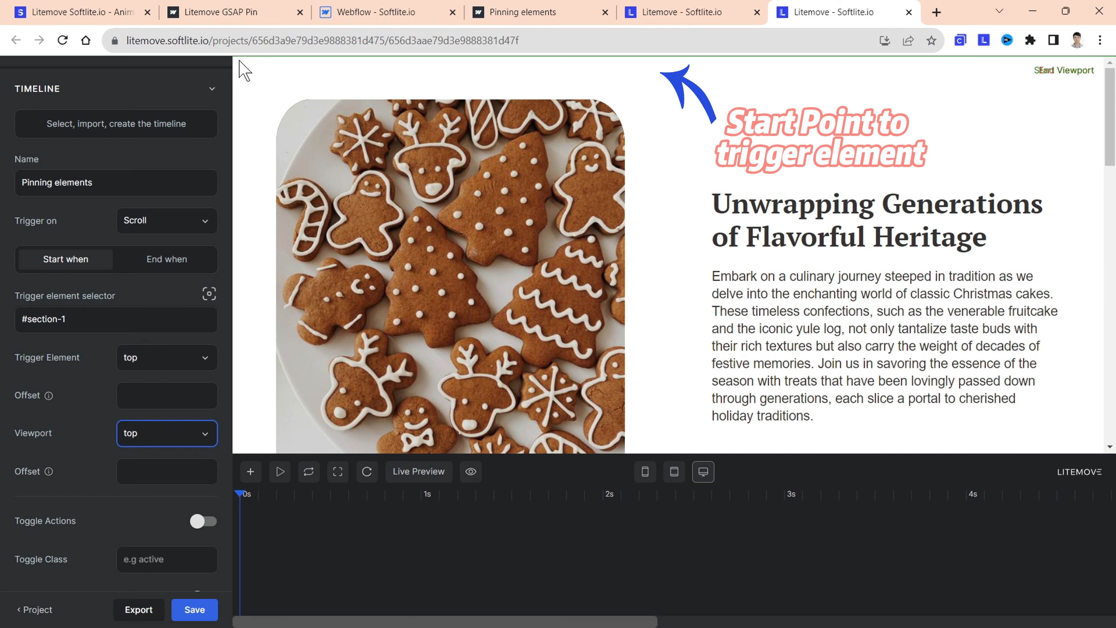
- Set the scroll end condition to selector #section-1 with trigger element bottom and viewport bottom, and check the end point in the page preview
{"action": "left_click", "coordinate": [176, 268]}
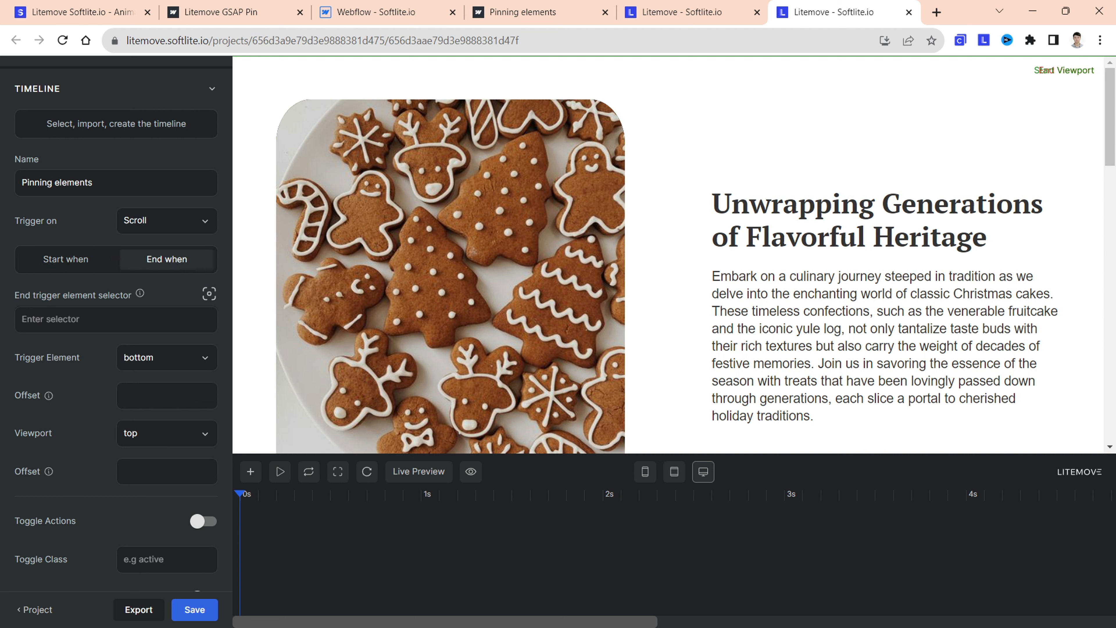
{"action": "left_click", "coordinate": [131, 319]}
{"action": "type", "text": "#section-1"}
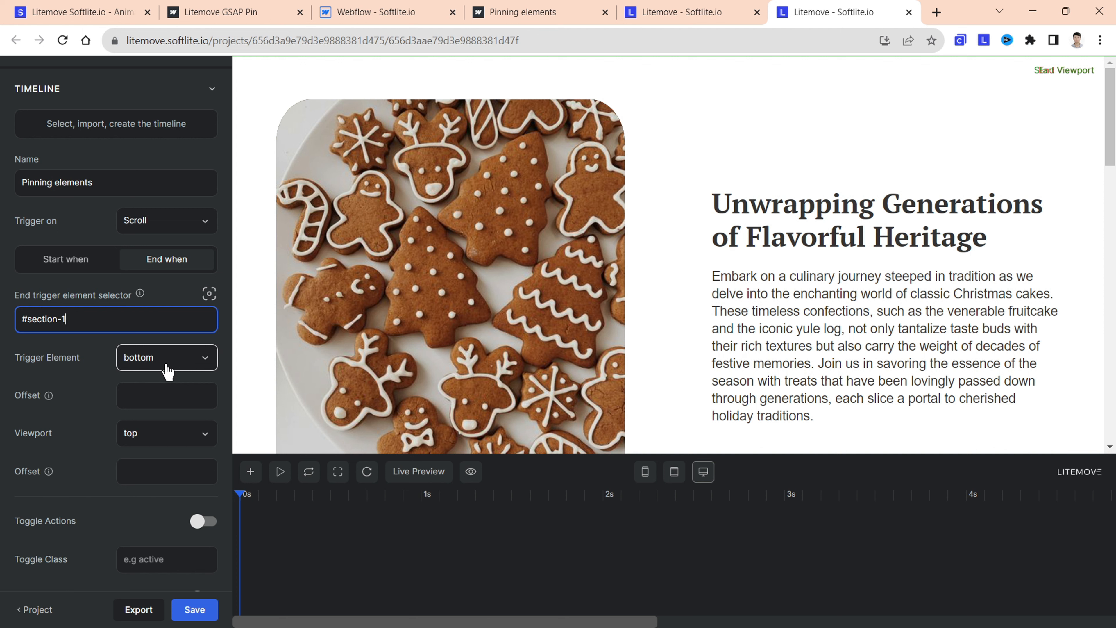
{"action": "left_click", "coordinate": [167, 372]}
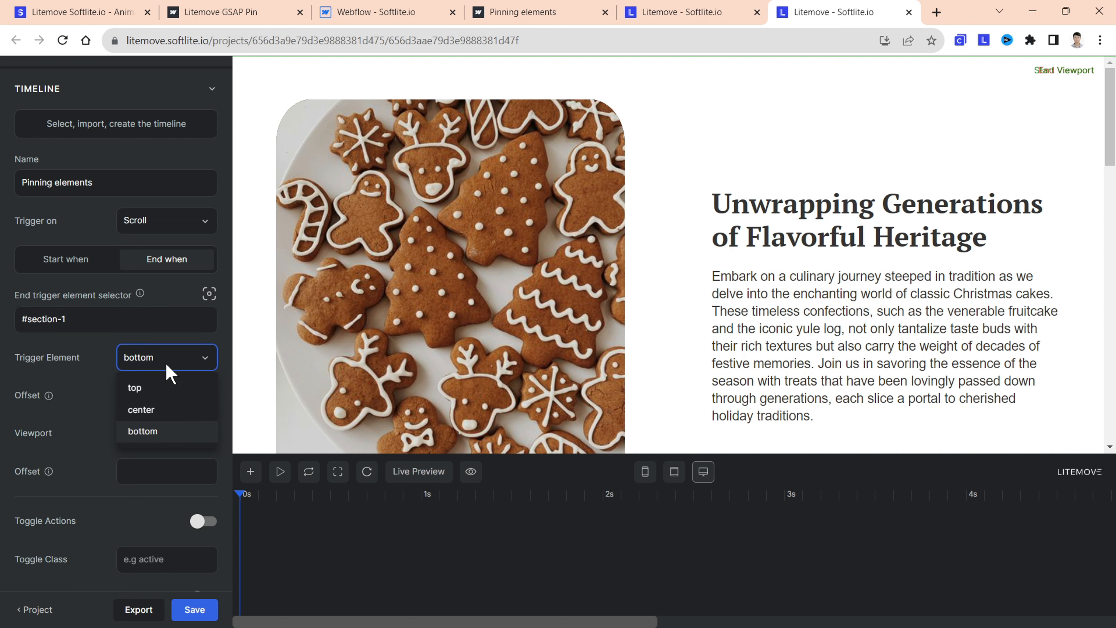
{"action": "left_click", "coordinate": [161, 432]}
{"action": "left_click", "coordinate": [162, 440]}
{"action": "left_click", "coordinate": [171, 508]}
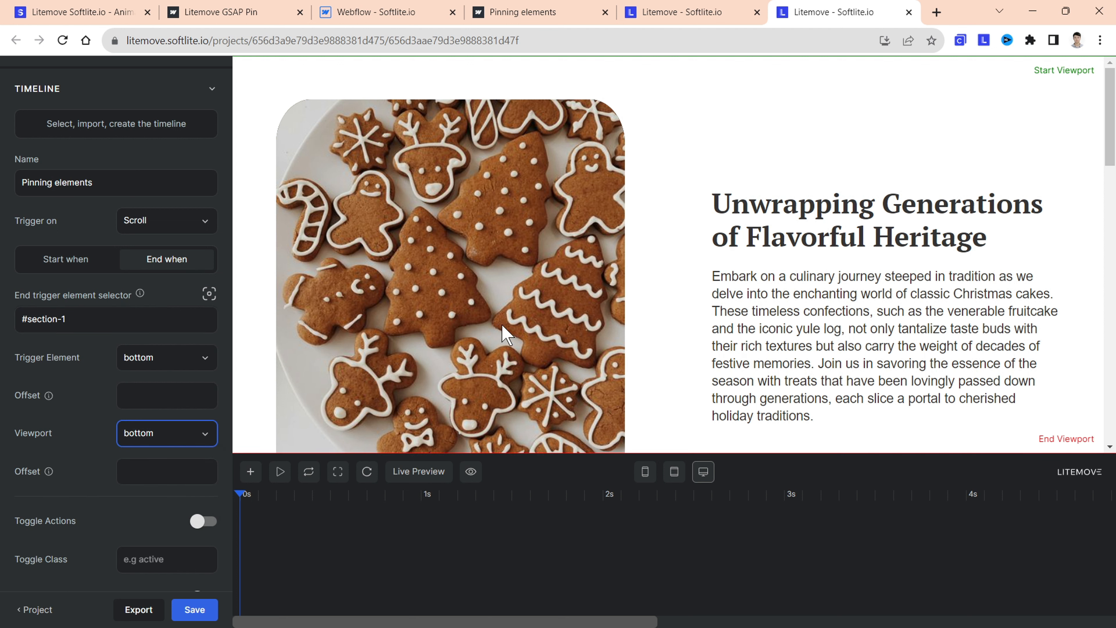
{"action": "scroll", "coordinate": [502, 330], "scroll_direction": "down", "scroll_amount": 15}
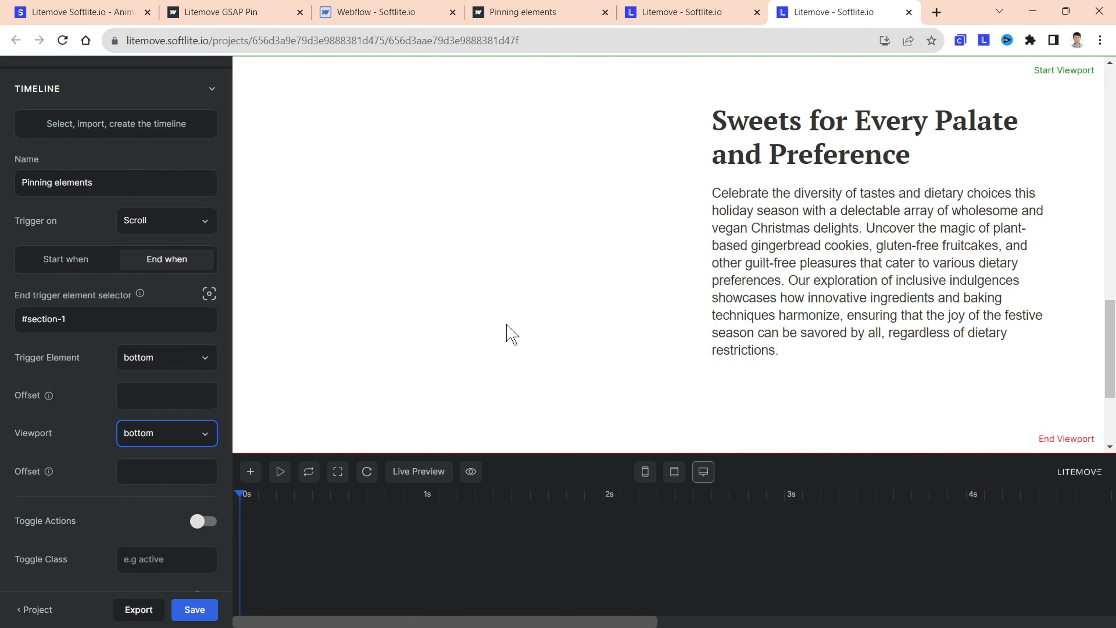
{"action": "scroll", "coordinate": [506, 328], "scroll_direction": "down", "scroll_amount": 4}
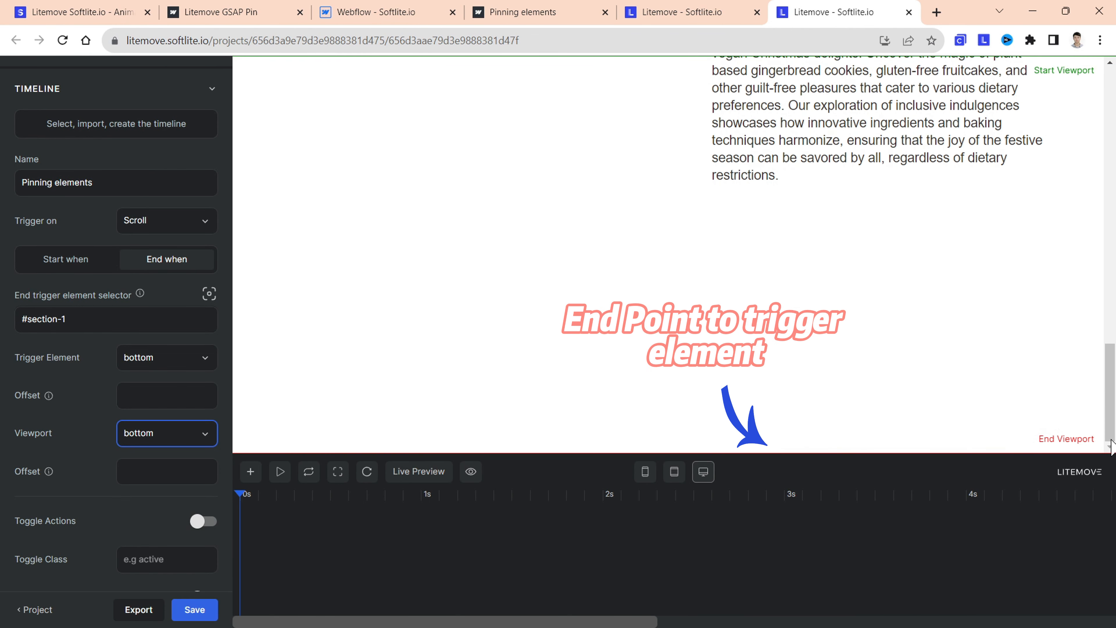
{"action": "left_click_drag", "start_coordinate": [1114, 416], "coordinate": [1114, 141]}
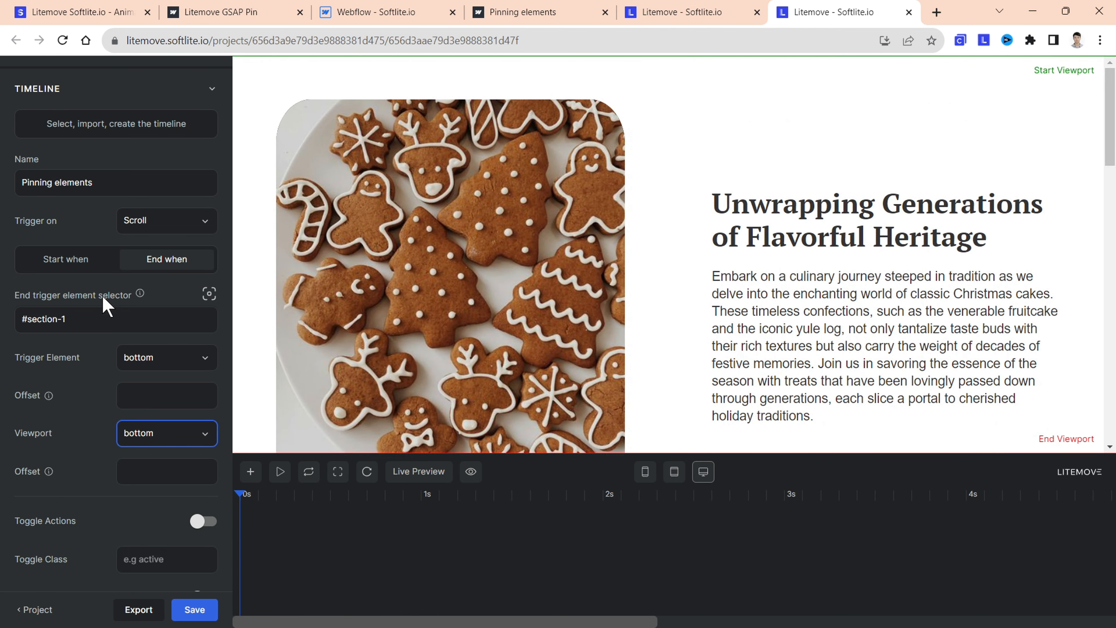
- Enable Scrub and Pin element for the scroll-triggered timeline
{"action": "scroll", "coordinate": [105, 306], "scroll_direction": "down", "scroll_amount": 5}
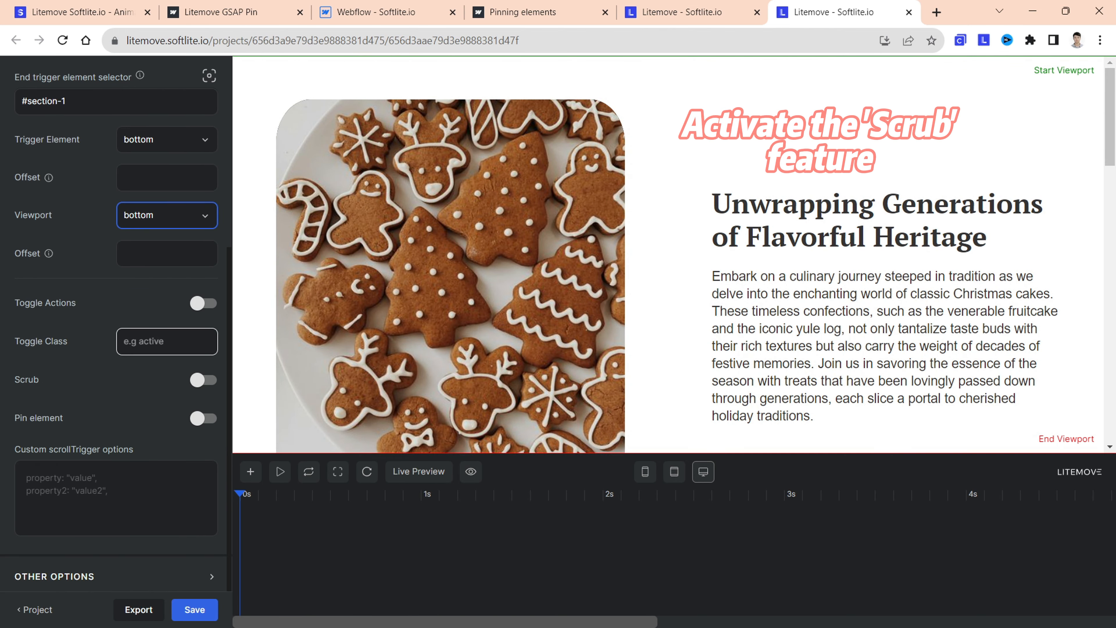
{"action": "left_click", "coordinate": [211, 381]}
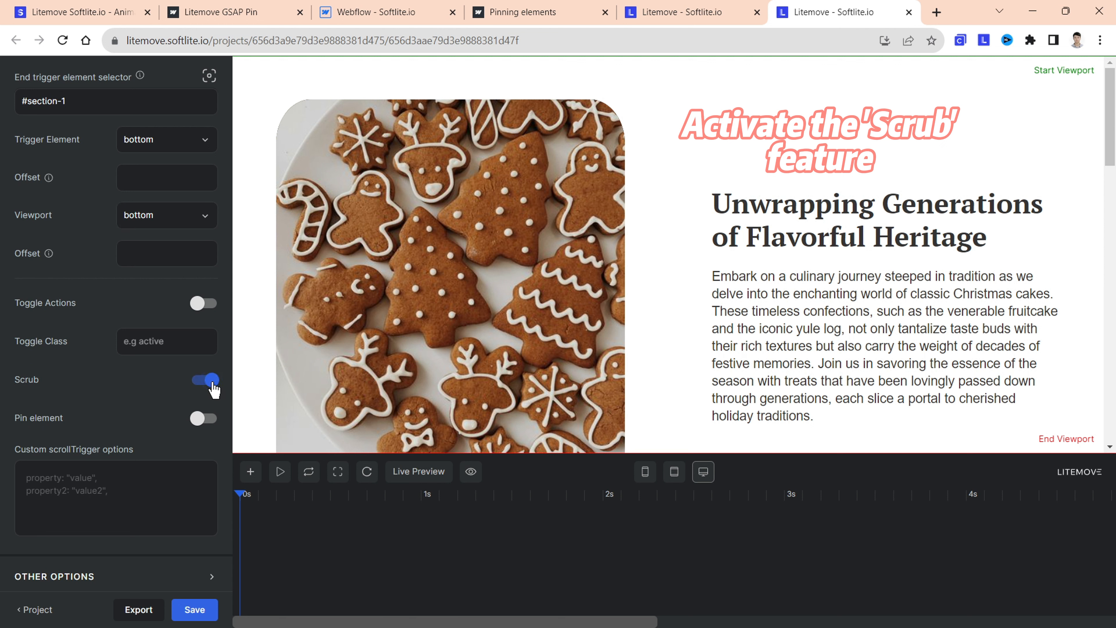
{"action": "left_click", "coordinate": [205, 418]}
{"action": "scroll", "coordinate": [207, 428], "scroll_direction": "down", "scroll_amount": 2}
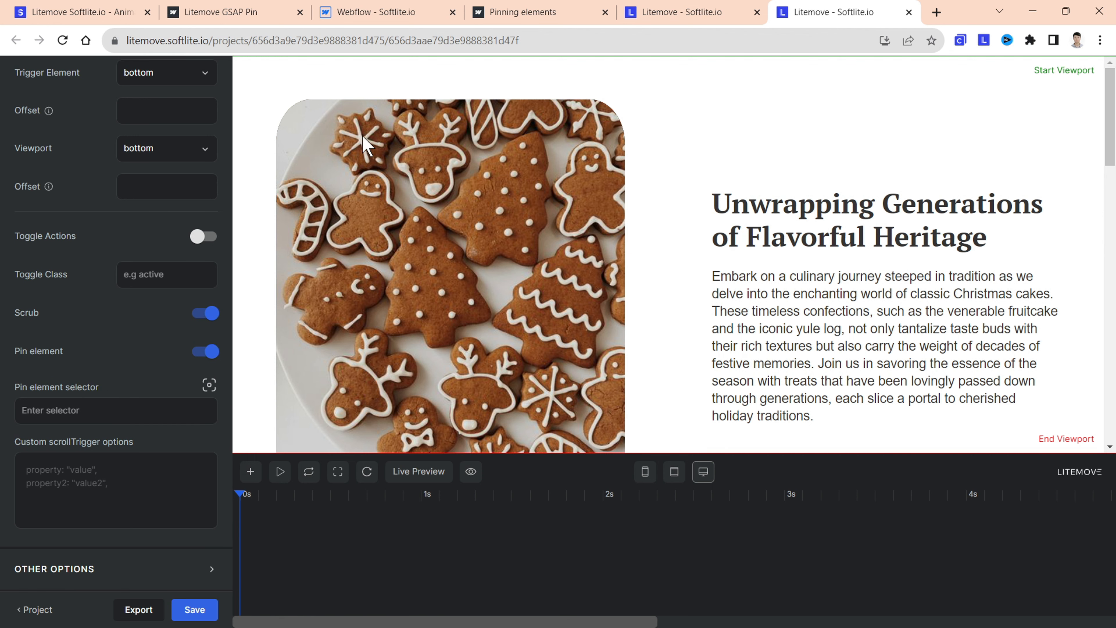
- Switch to Webflow and copy the ID image-wrapper from the settings of the image-wrapper div
{"action": "left_click", "coordinate": [389, 12]}
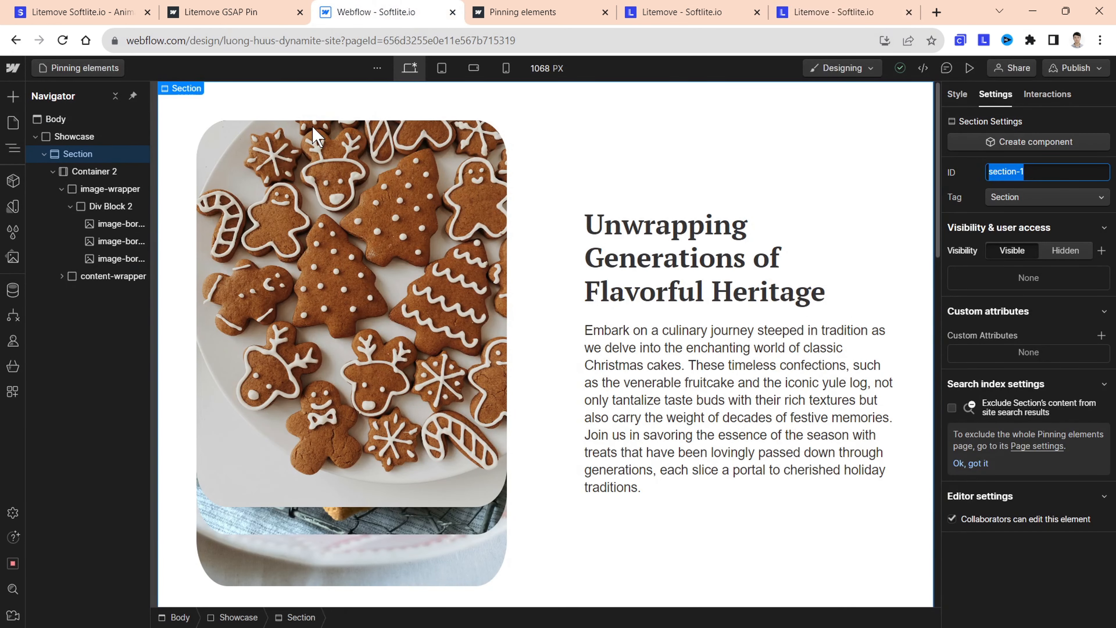
{"action": "left_click", "coordinate": [90, 189]}
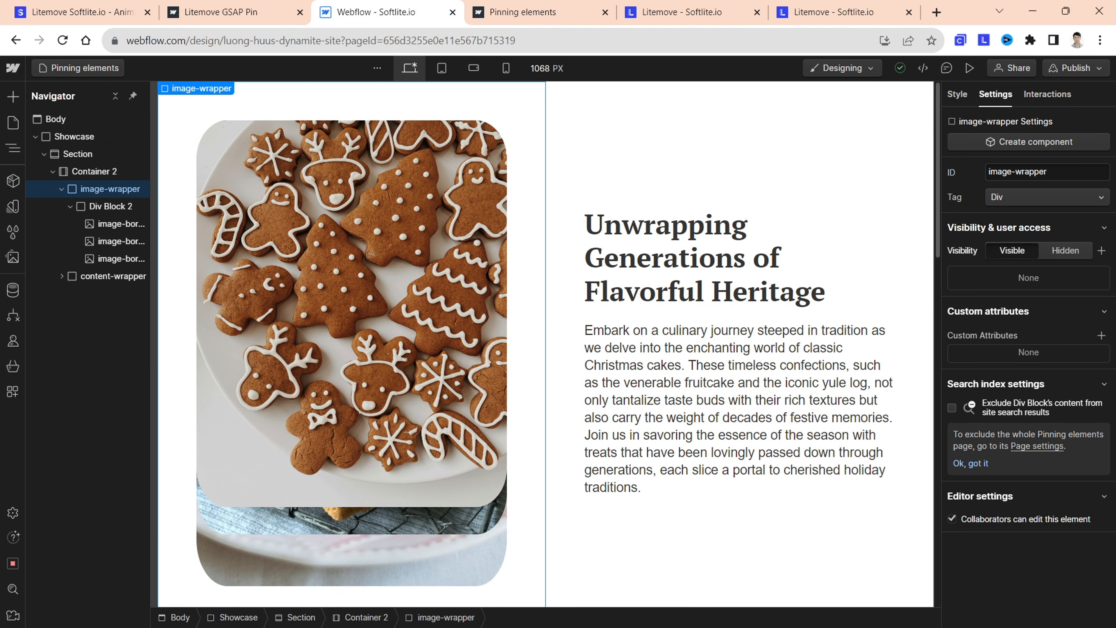
{"action": "left_click_drag", "start_coordinate": [1048, 171], "coordinate": [984, 171]}
{"action": "key", "text": "ctrl+c"}
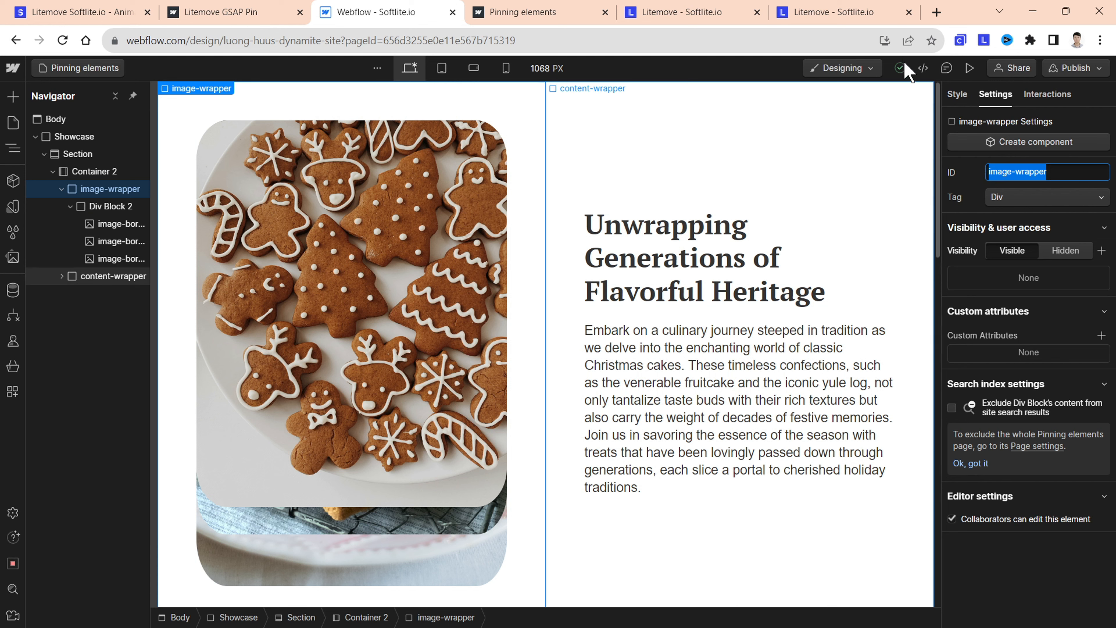
- Back in Litemove, set the pin element selector to #image-wrapper
{"action": "left_click", "coordinate": [859, 12]}
{"action": "left_click", "coordinate": [75, 409]}
{"action": "type", "text": "#"}
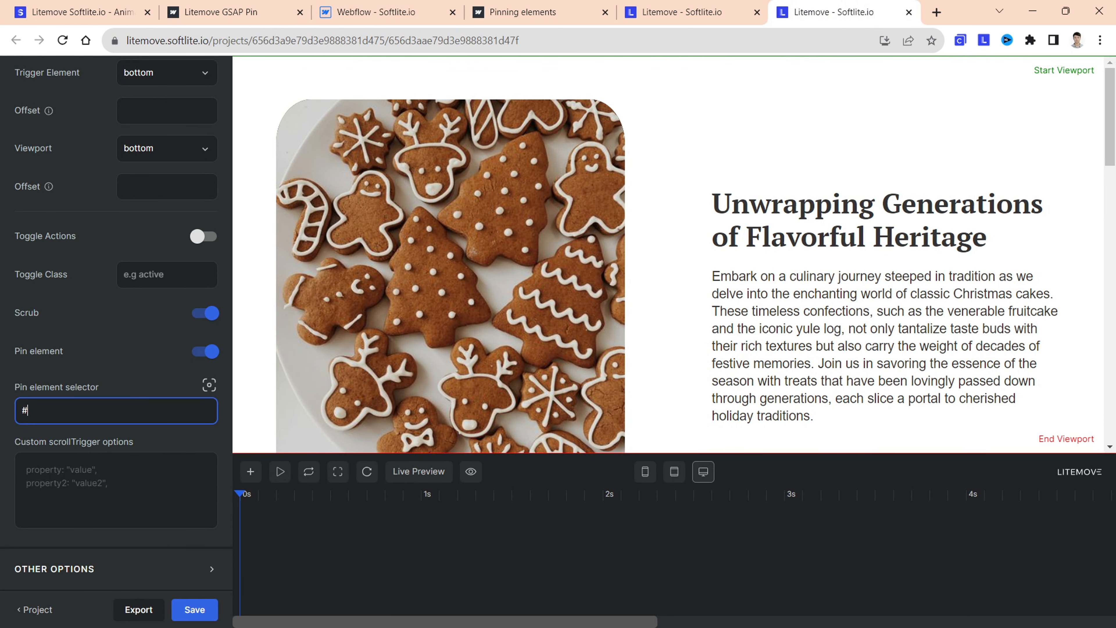
{"action": "key", "text": "ctrl+v"}
{"action": "left_click", "coordinate": [162, 370]}
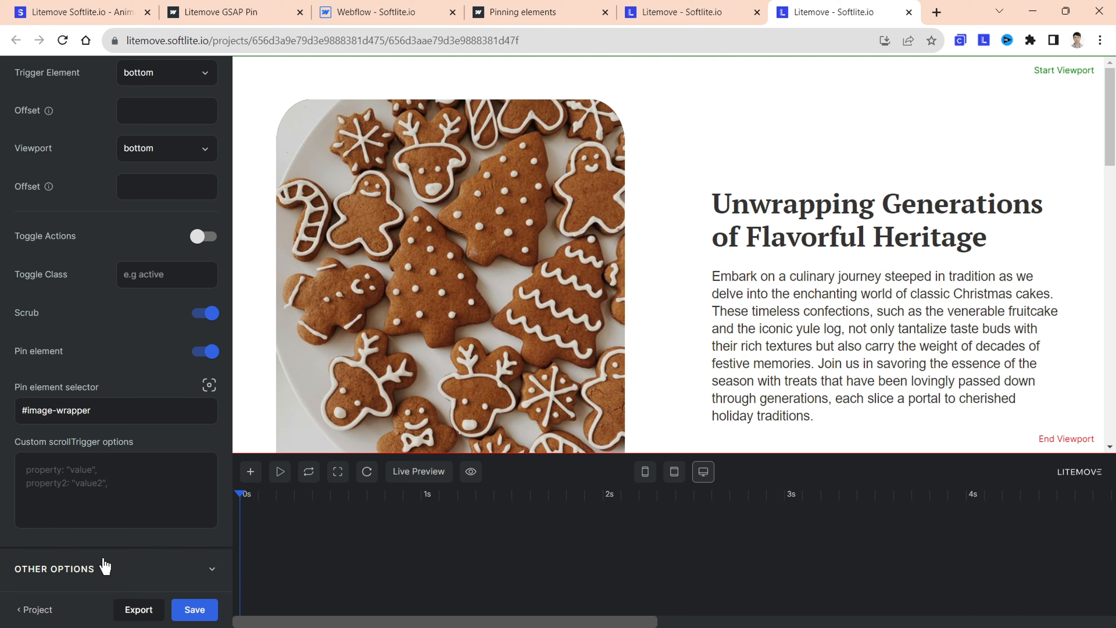
- Disable the timeline on Mobile in its other options and open the animation settings
{"action": "left_click", "coordinate": [103, 570]}
{"action": "left_click", "coordinate": [210, 489]}
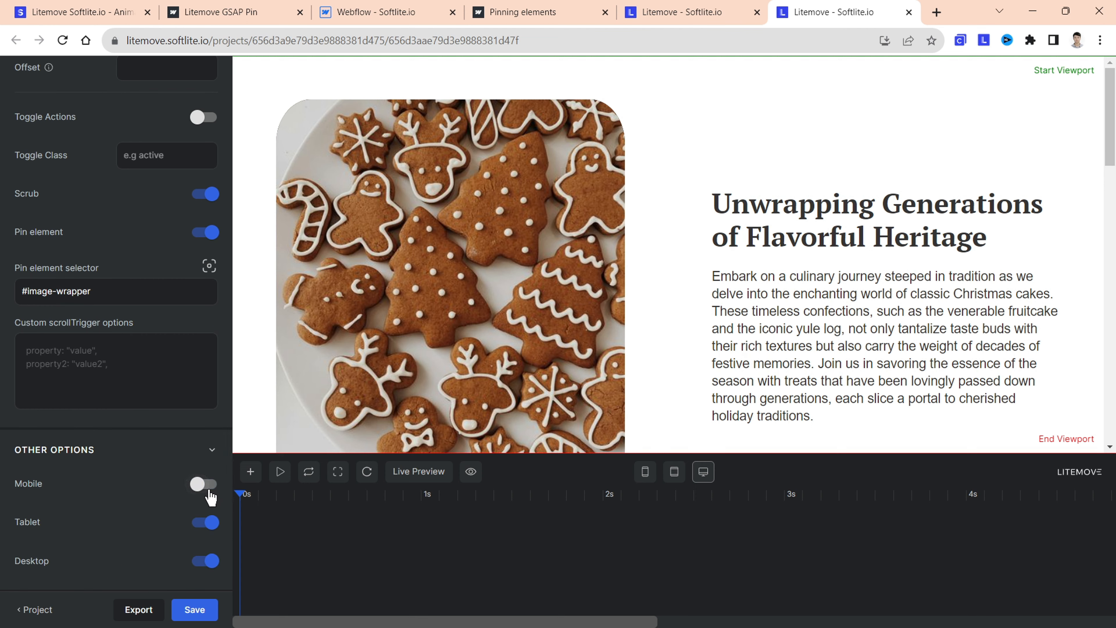
{"action": "scroll", "coordinate": [211, 493], "scroll_direction": "up", "scroll_amount": 10}
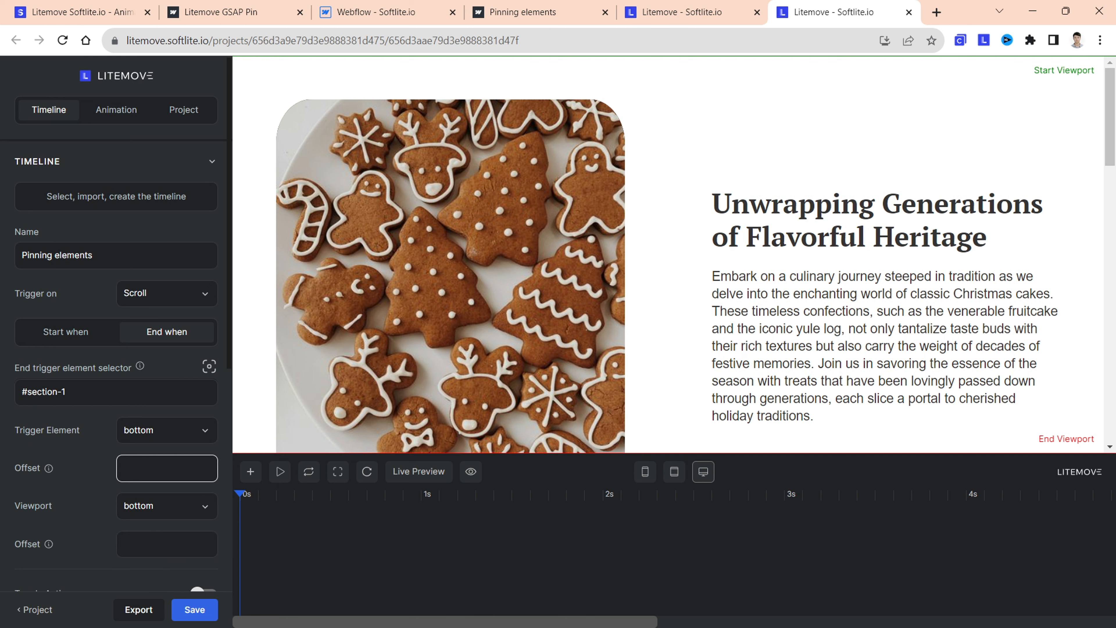
{"action": "left_click", "coordinate": [130, 116]}
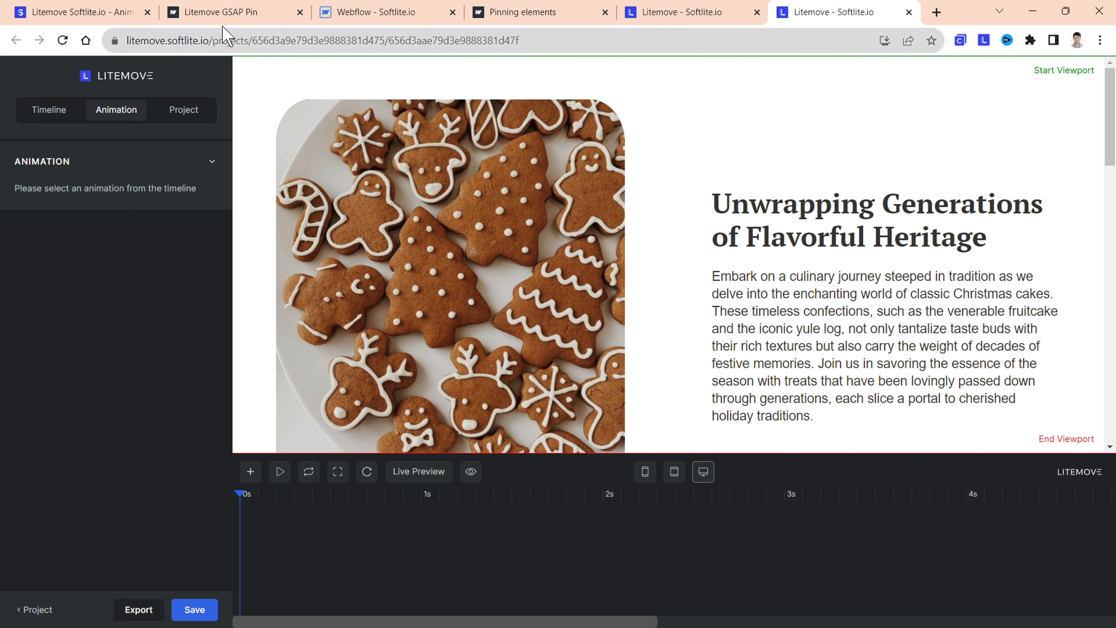
- Review the first image's scroll motion on the published Litemove GSAP Pin page, close the spare Litemove tab and return to the editor
{"action": "left_click", "coordinate": [230, 15]}
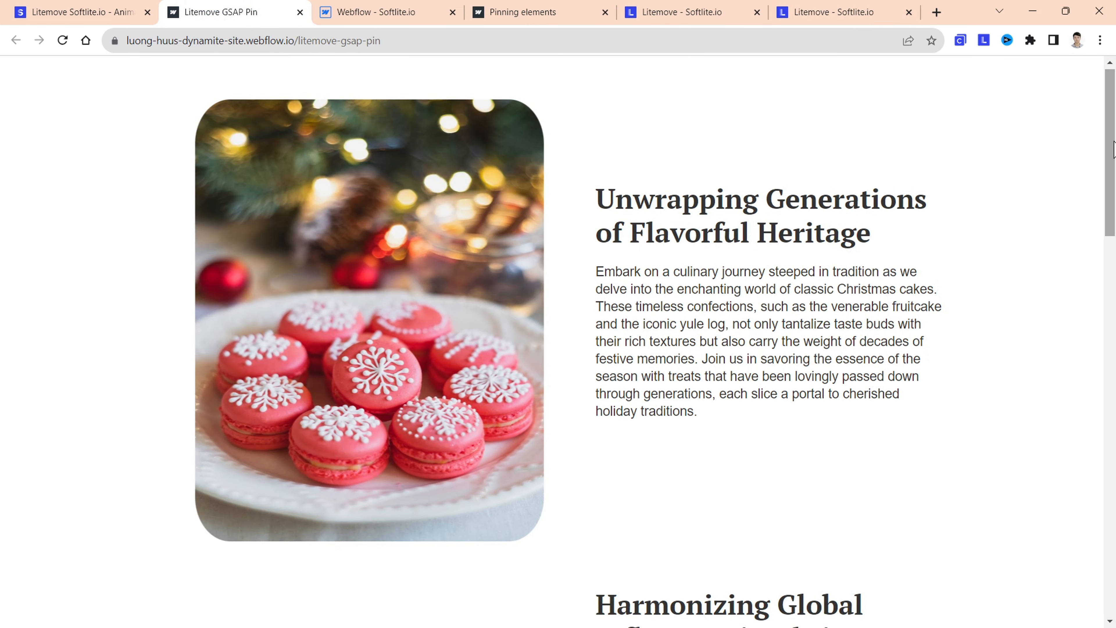
{"action": "left_click_drag", "start_coordinate": [1112, 140], "coordinate": [1114, 142]}
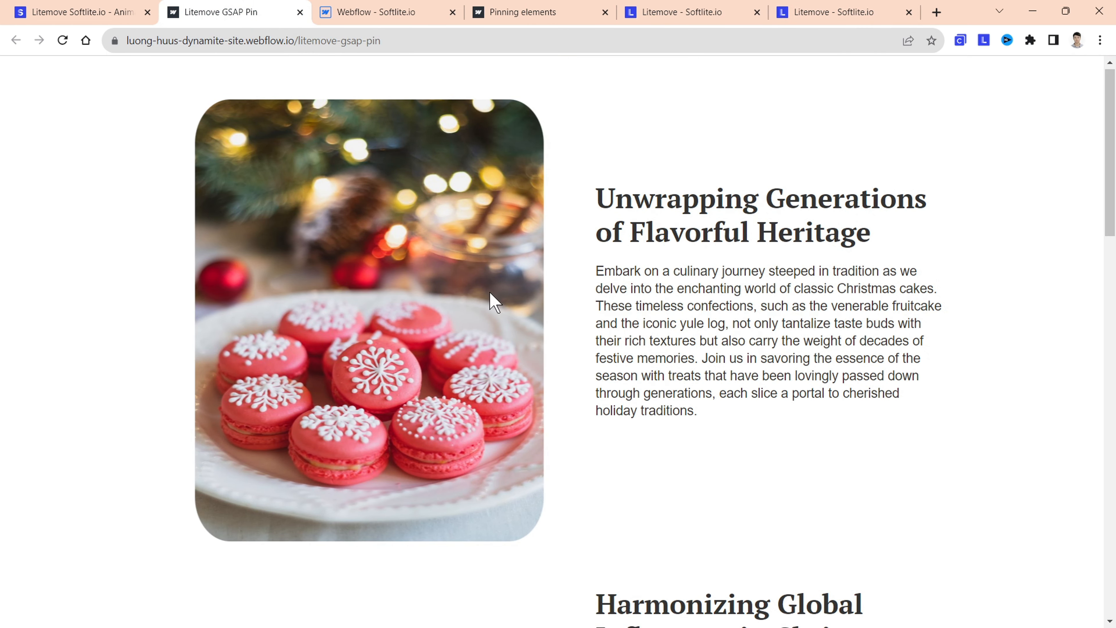
{"action": "mouse_move", "coordinate": [1114, 181]}
{"action": "left_mouse_down"}
{"action": "mouse_move", "coordinate": [1114, 420]}
{"action": "mouse_move", "coordinate": [1112, 129]}
{"action": "mouse_move", "coordinate": [1114, 194]}
{"action": "mouse_move", "coordinate": [1114, 138]}
{"action": "mouse_move", "coordinate": [1114, 175]}
{"action": "left_mouse_up"}
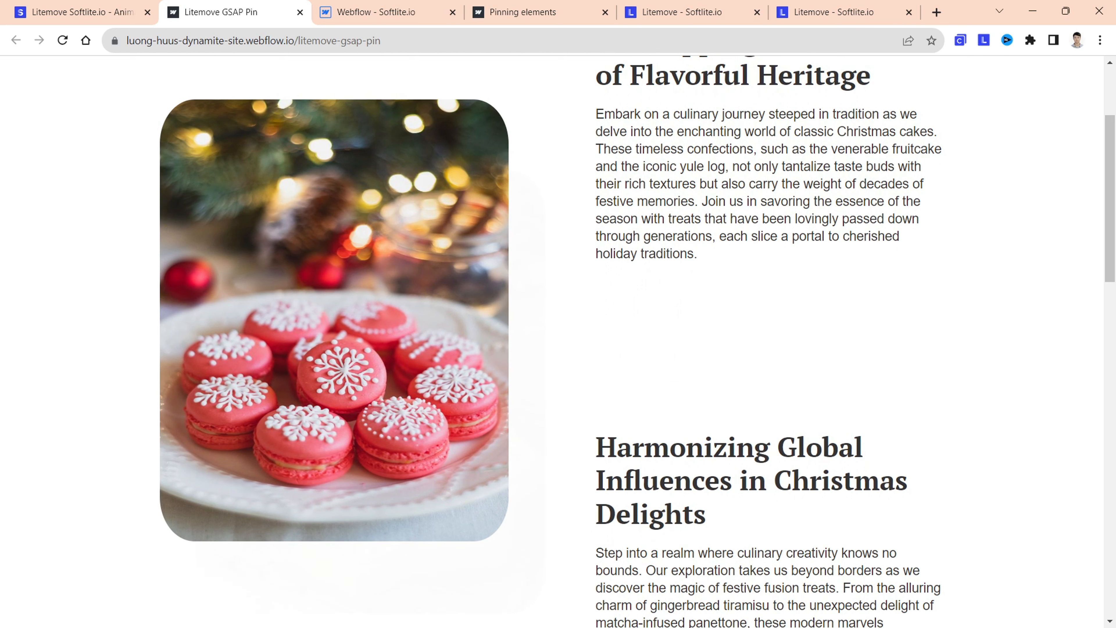
{"action": "left_click", "coordinate": [757, 13]}
{"action": "left_click", "coordinate": [717, 4]}
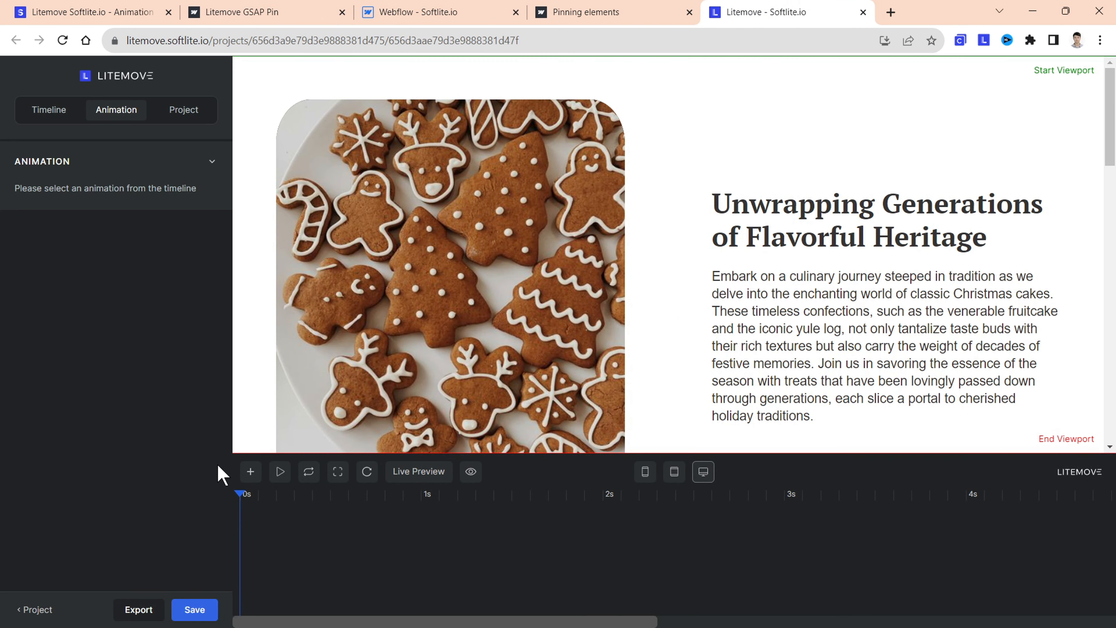
- Add an animation starting at 0 s with a duration of 0.4 s and set its selector to #image-1
{"action": "left_click", "coordinate": [250, 472]}
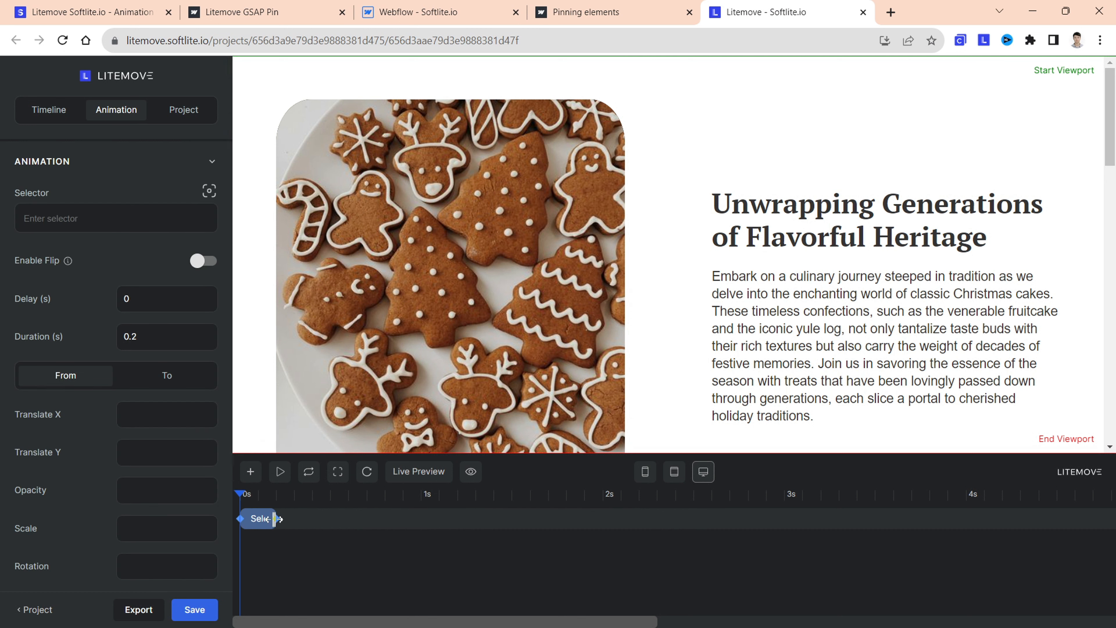
{"action": "left_click_drag", "start_coordinate": [274, 518], "coordinate": [315, 523]}
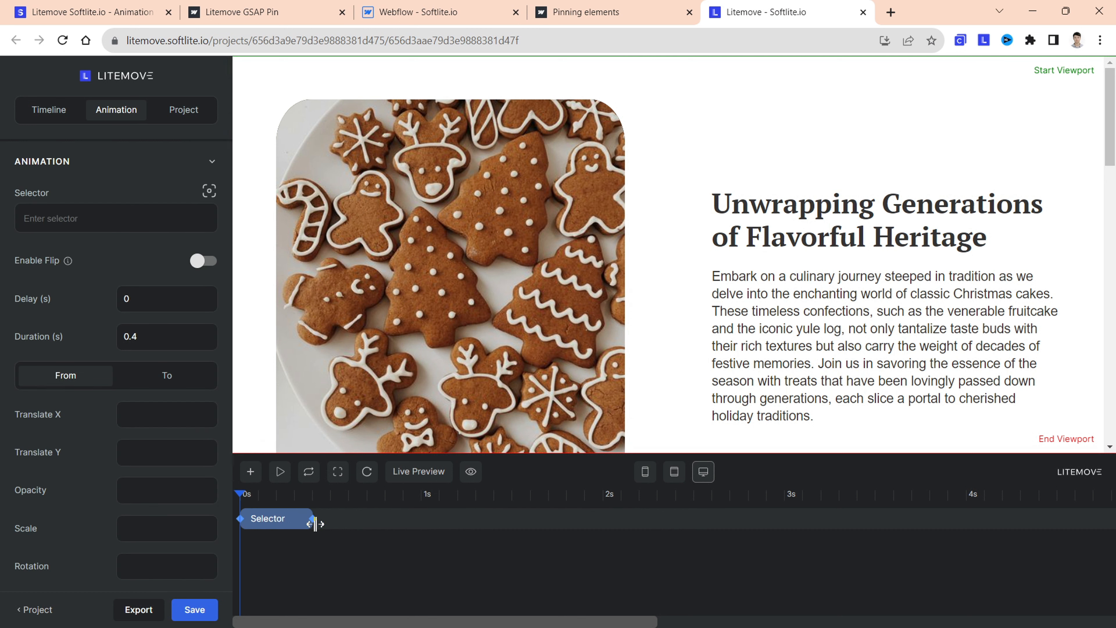
{"action": "left_click", "coordinate": [113, 218]}
{"action": "type", "text": "#image-1"}
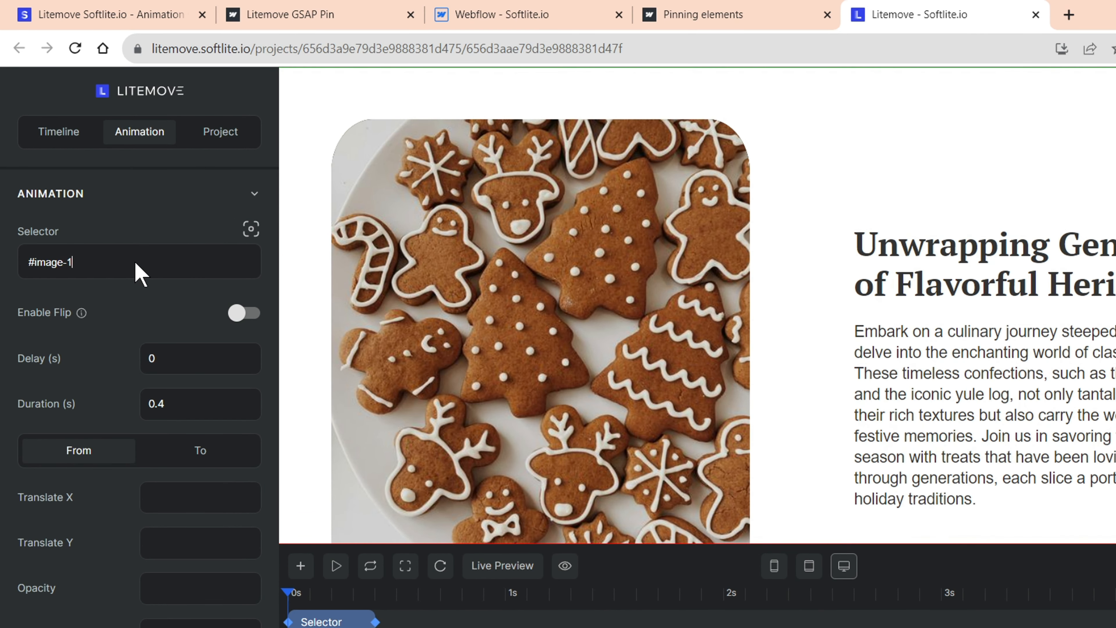
{"action": "key", "text": "Return"}
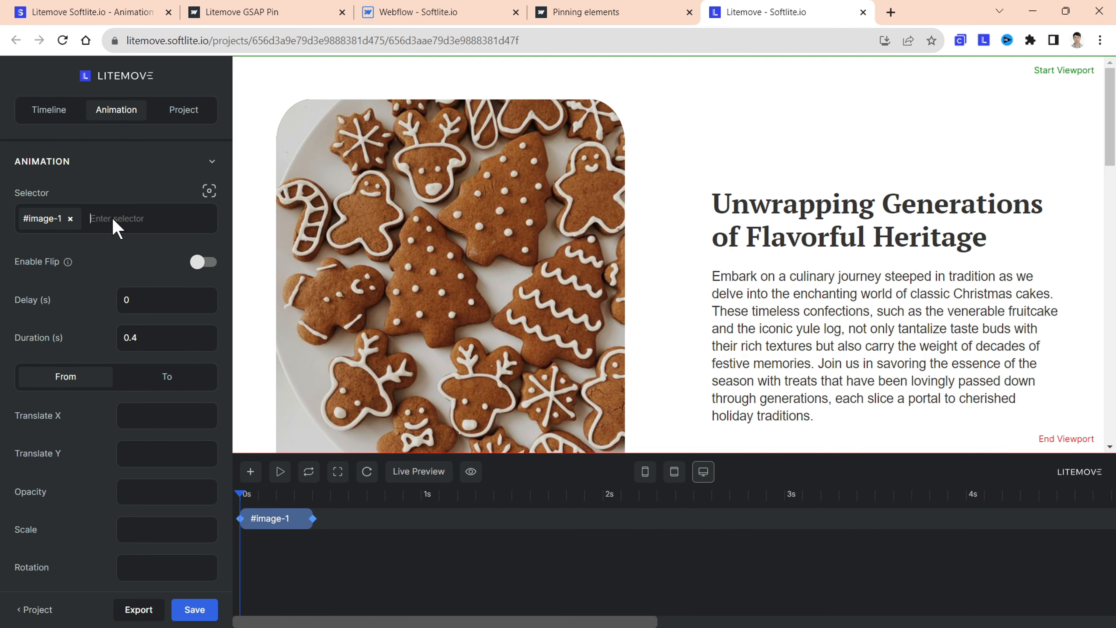
- Check the ID of the first image-border image in Webflow, then return to Litemove
{"action": "left_click", "coordinate": [461, 18]}
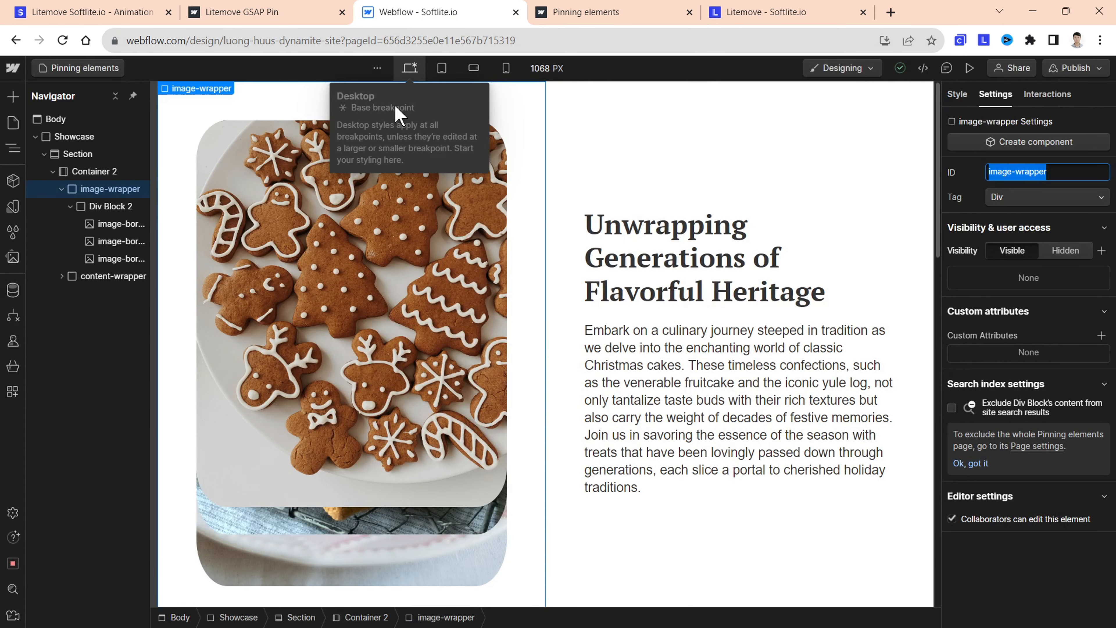
{"action": "left_click", "coordinate": [127, 225]}
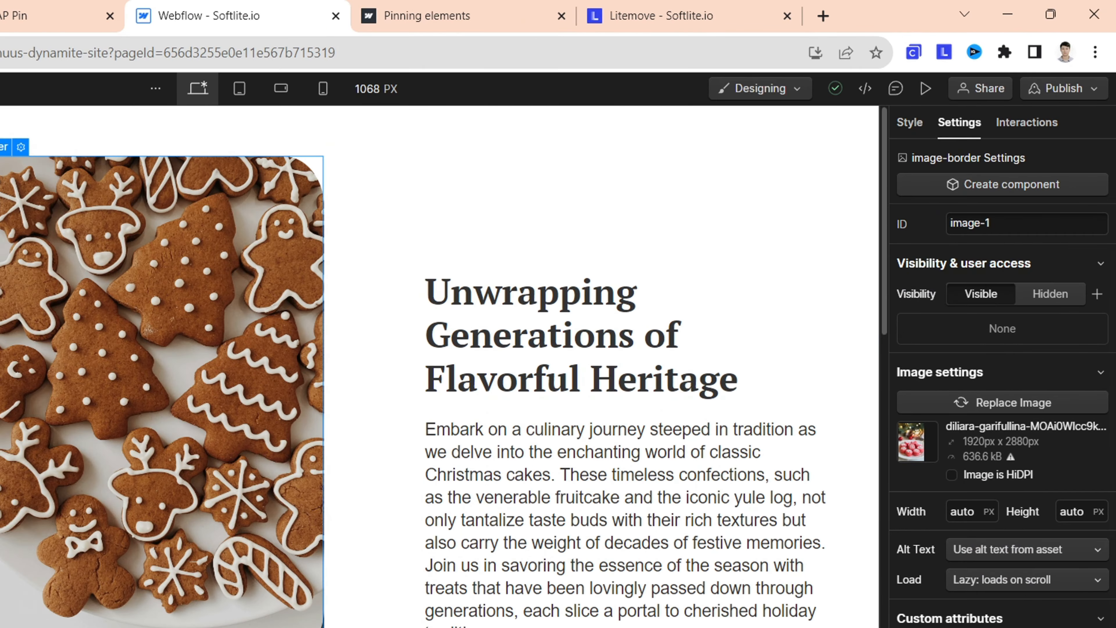
{"action": "left_click", "coordinate": [1018, 171]}
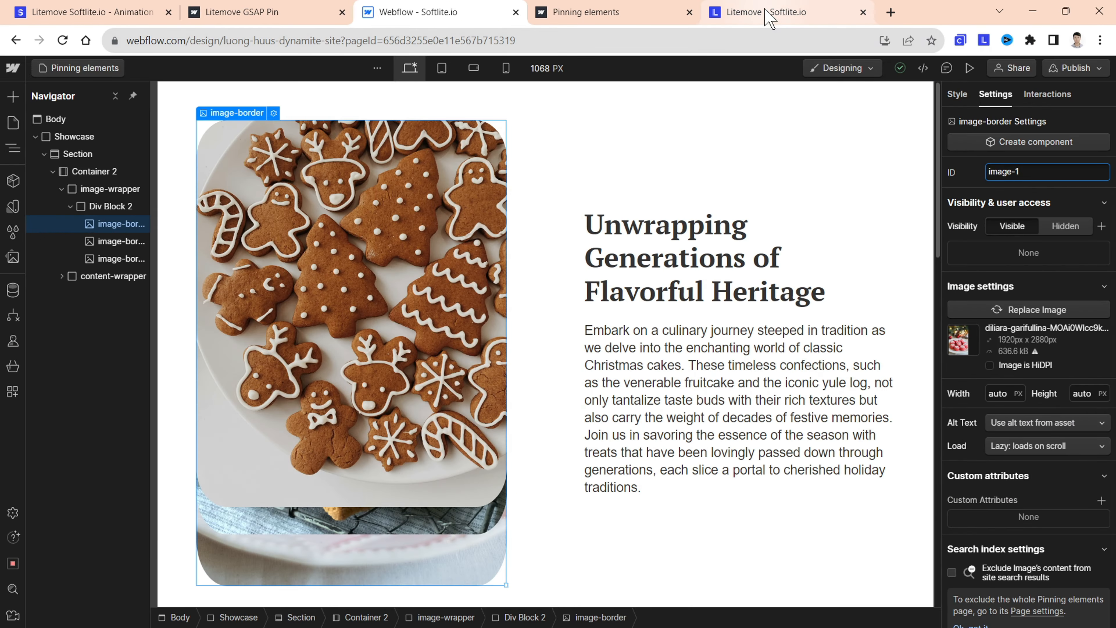
{"action": "left_click", "coordinate": [668, 16]}
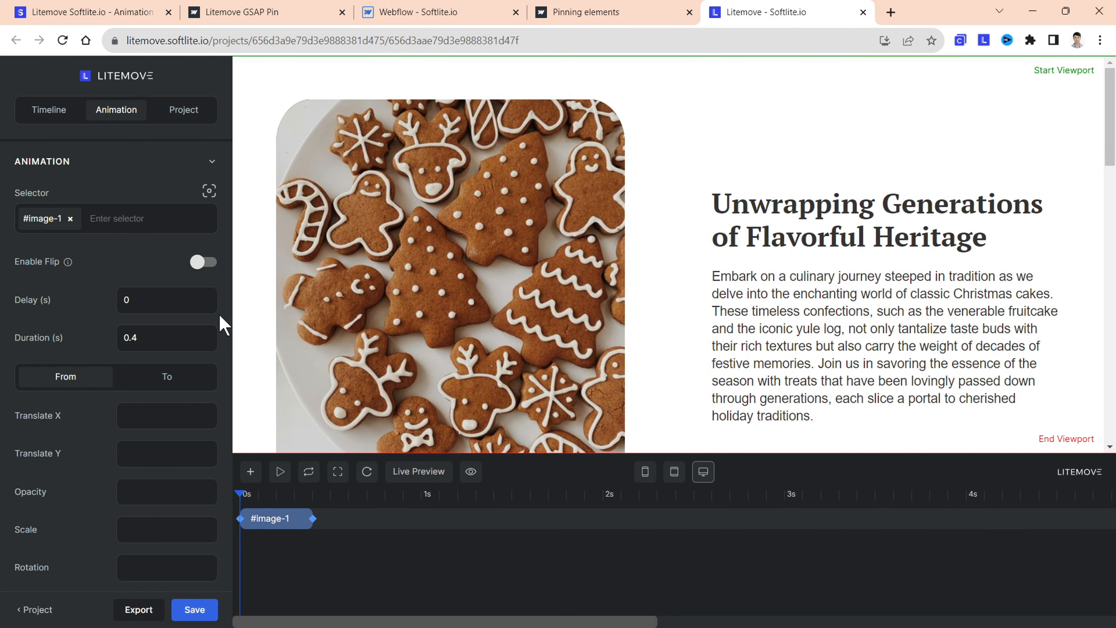
- Set Translate X of the #image-1 animation to 50 in From and 0 in To
{"action": "scroll", "coordinate": [159, 290], "scroll_direction": "down", "scroll_amount": 3}
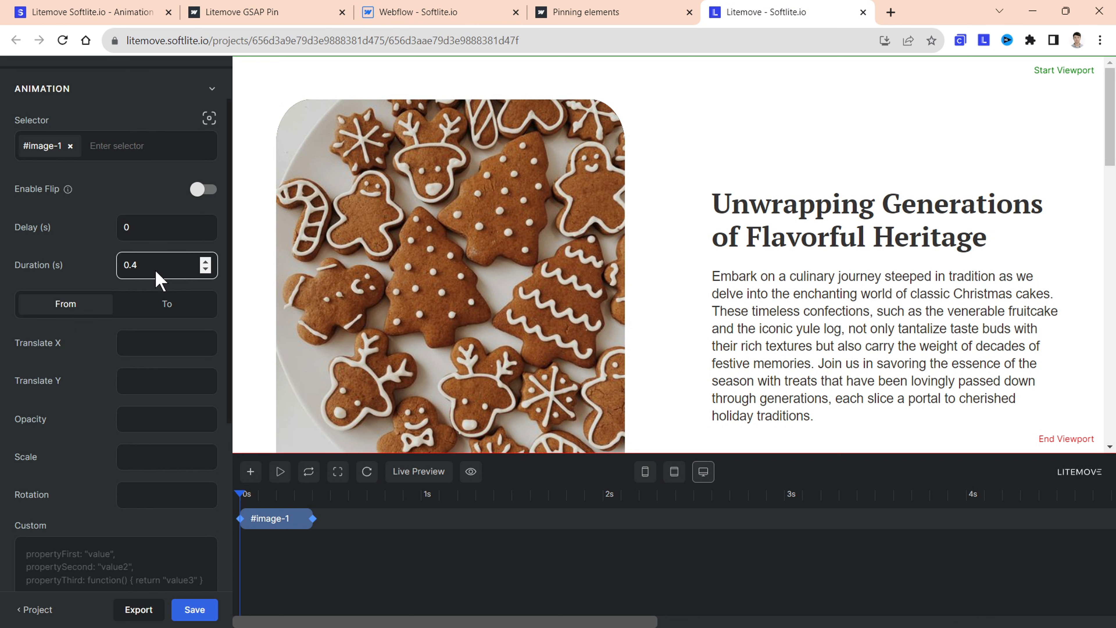
{"action": "left_click", "coordinate": [167, 271]}
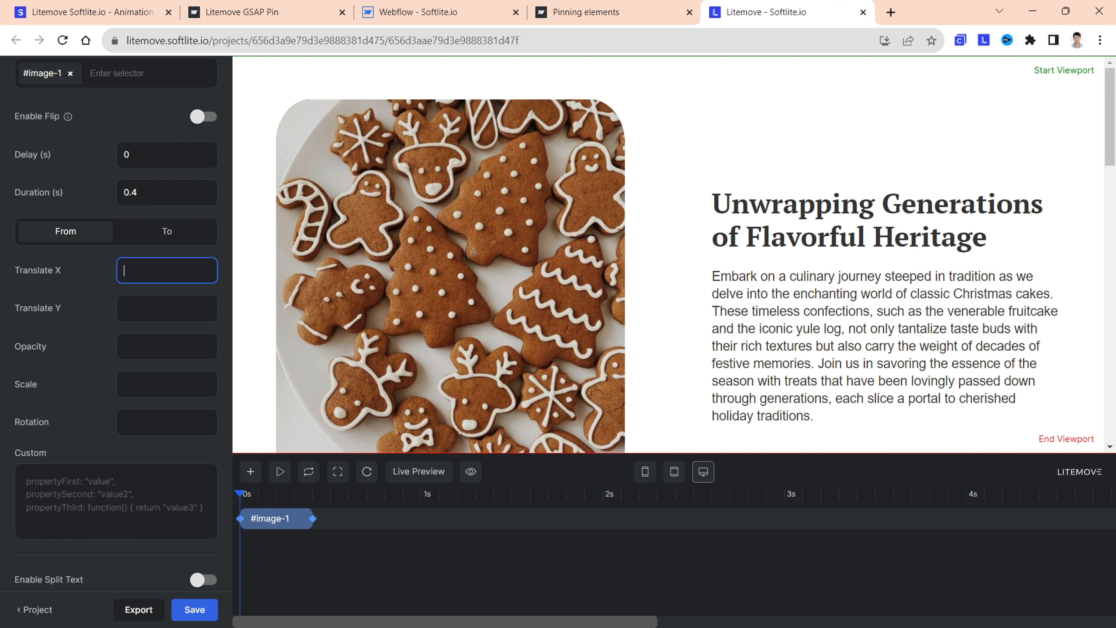
{"action": "type", "text": "50"}
{"action": "left_click", "coordinate": [169, 230]}
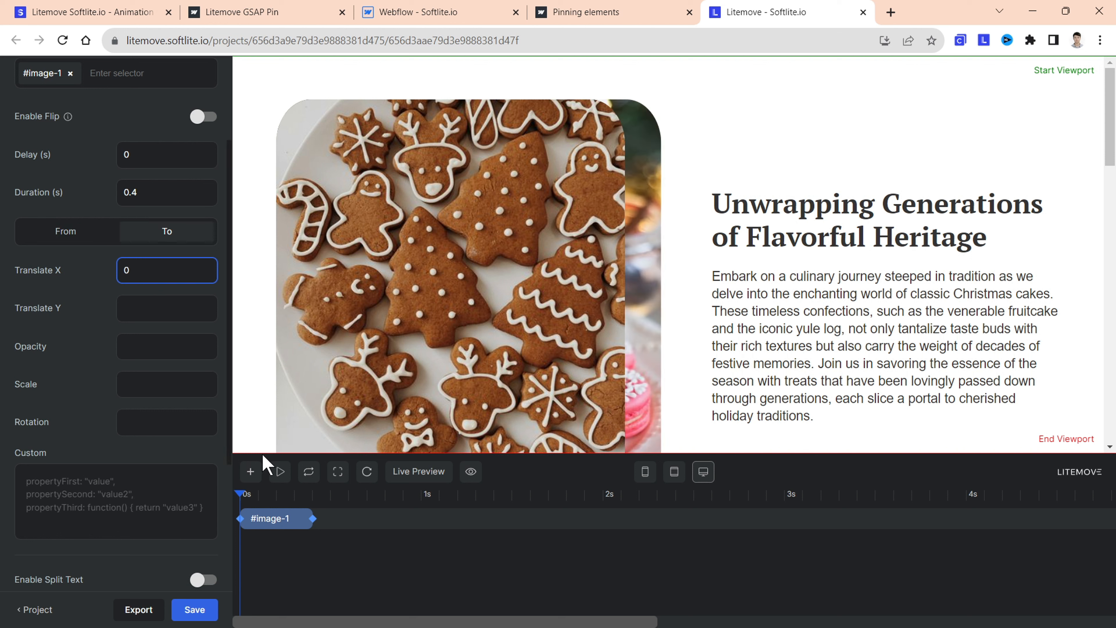
{"action": "scroll", "coordinate": [503, 365], "scroll_direction": "down", "scroll_amount": 3}
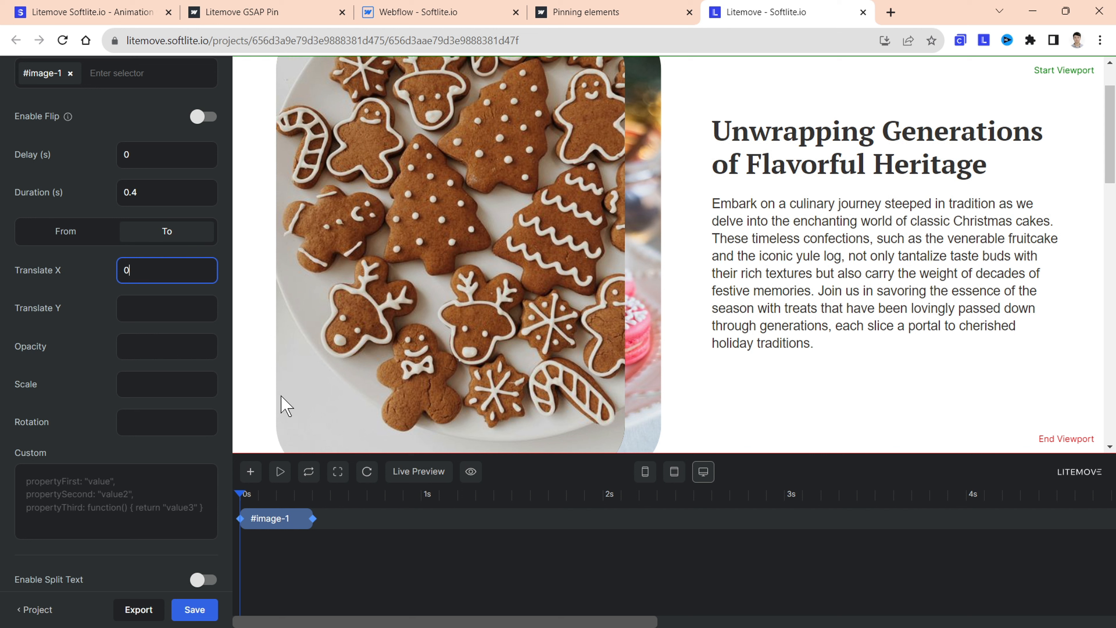
- Add a second animation with a 0.4 s delay and 0.4 s duration, using the selector #image-2
{"action": "left_click", "coordinate": [250, 472]}
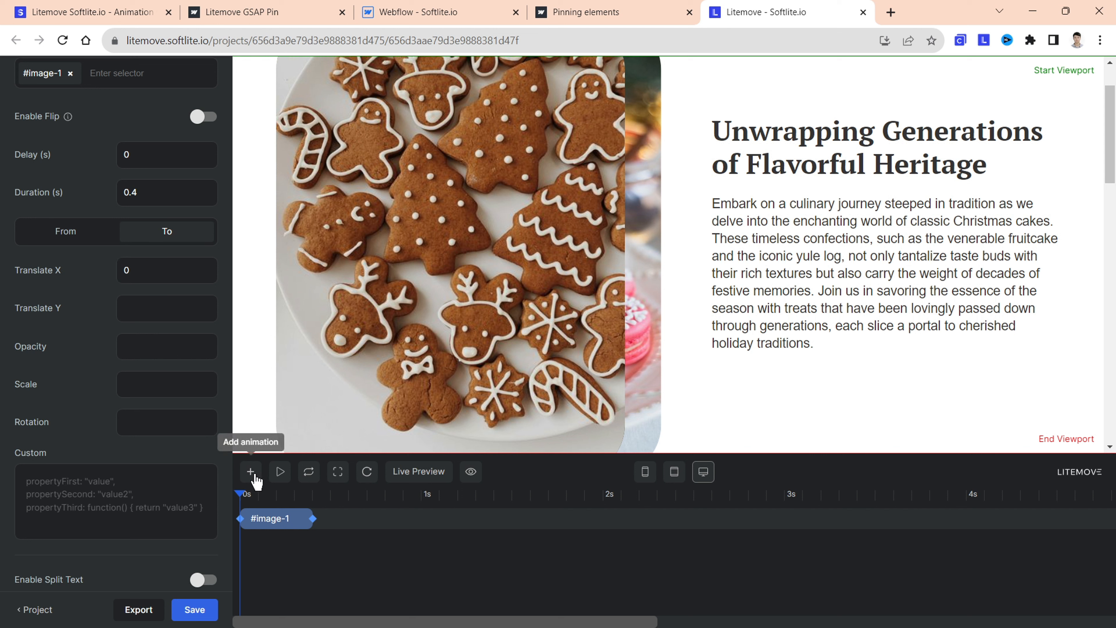
{"action": "left_click_drag", "start_coordinate": [266, 544], "coordinate": [388, 549]}
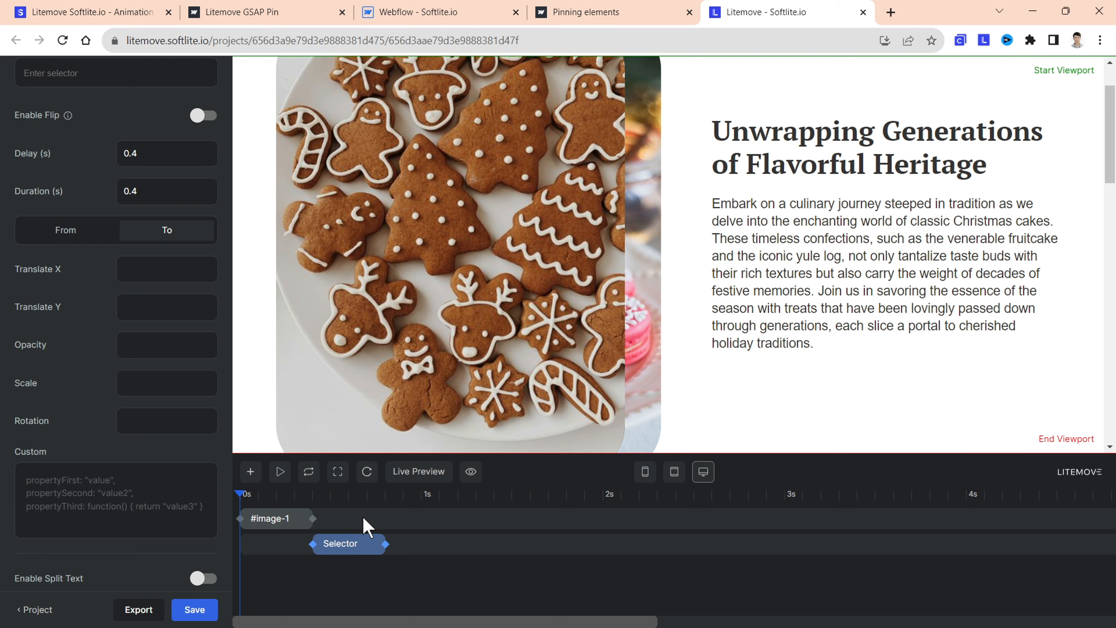
{"action": "scroll", "coordinate": [179, 269], "scroll_direction": "up", "scroll_amount": 3}
{"action": "left_click", "coordinate": [126, 220]}
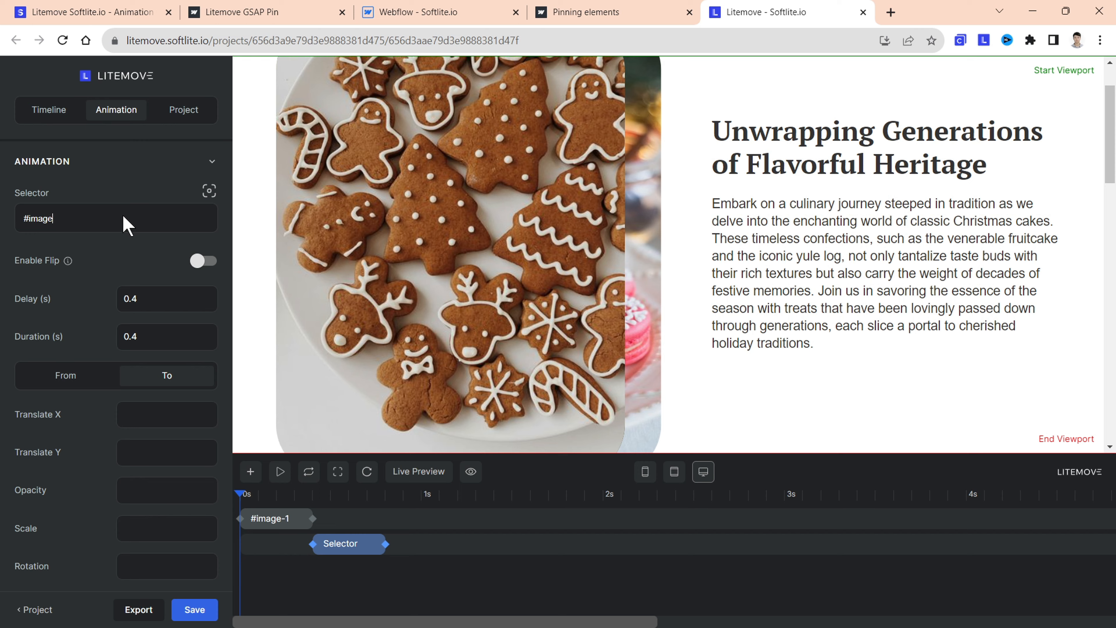
- Examine how the second image enters on scroll on the published Litemove GSAP Pin page, then return to Litemove
{"action": "left_click", "coordinate": [241, 11]}
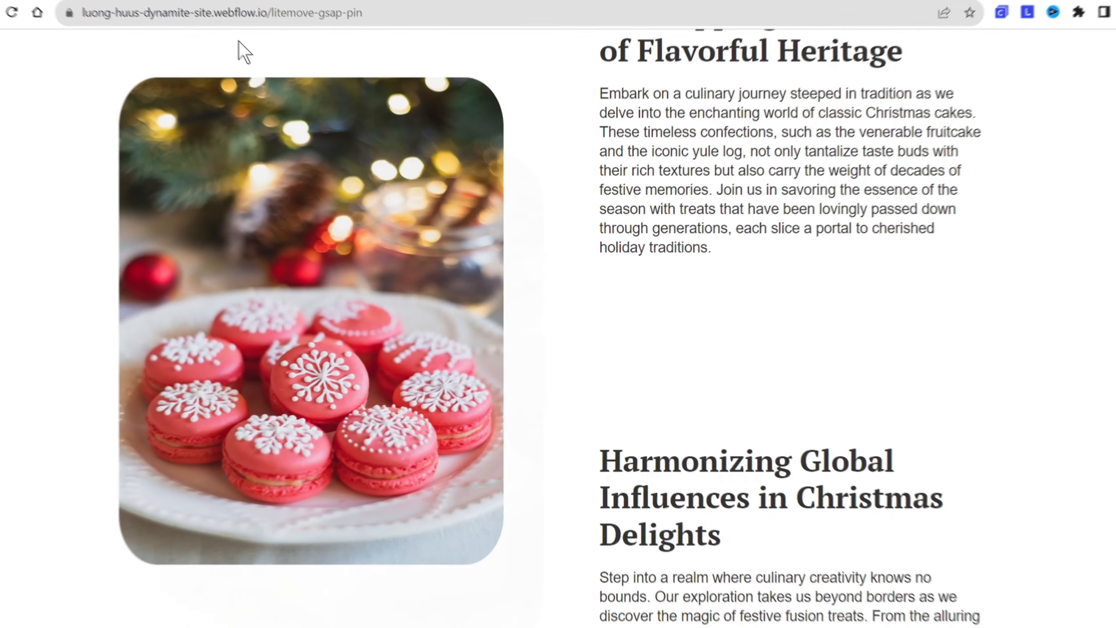
{"action": "scroll", "coordinate": [469, 341], "scroll_direction": "down", "scroll_amount": 4}
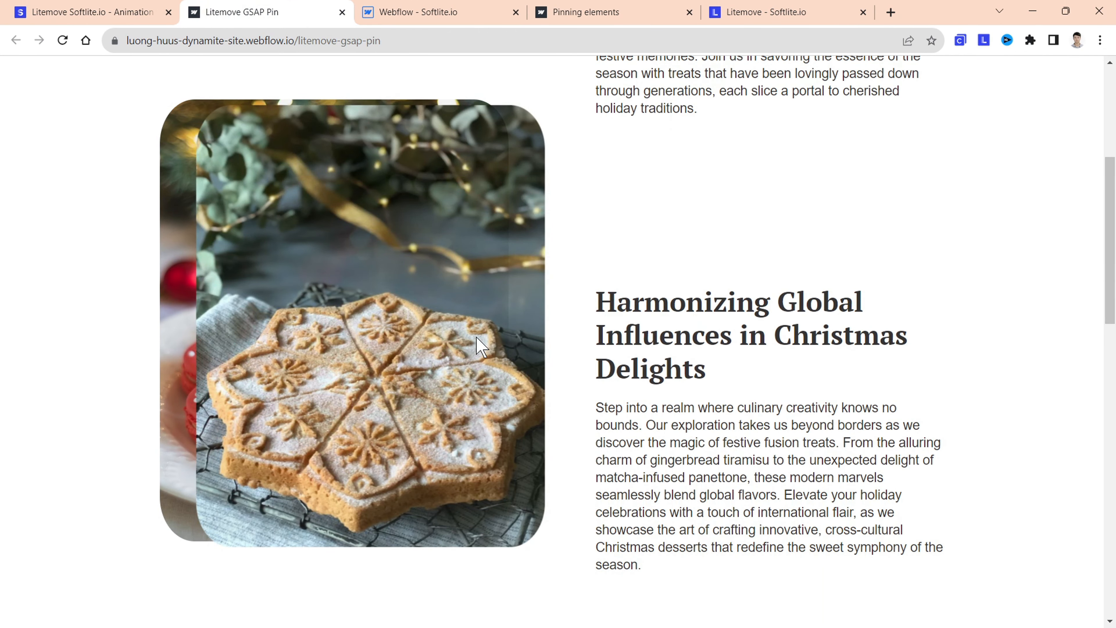
{"action": "mouse_move", "coordinate": [1113, 241]}
{"action": "left_mouse_down"}
{"action": "mouse_move", "coordinate": [1115, 254]}
{"action": "mouse_move", "coordinate": [1115, 199]}
{"action": "mouse_move", "coordinate": [1115, 263]}
{"action": "left_mouse_up"}
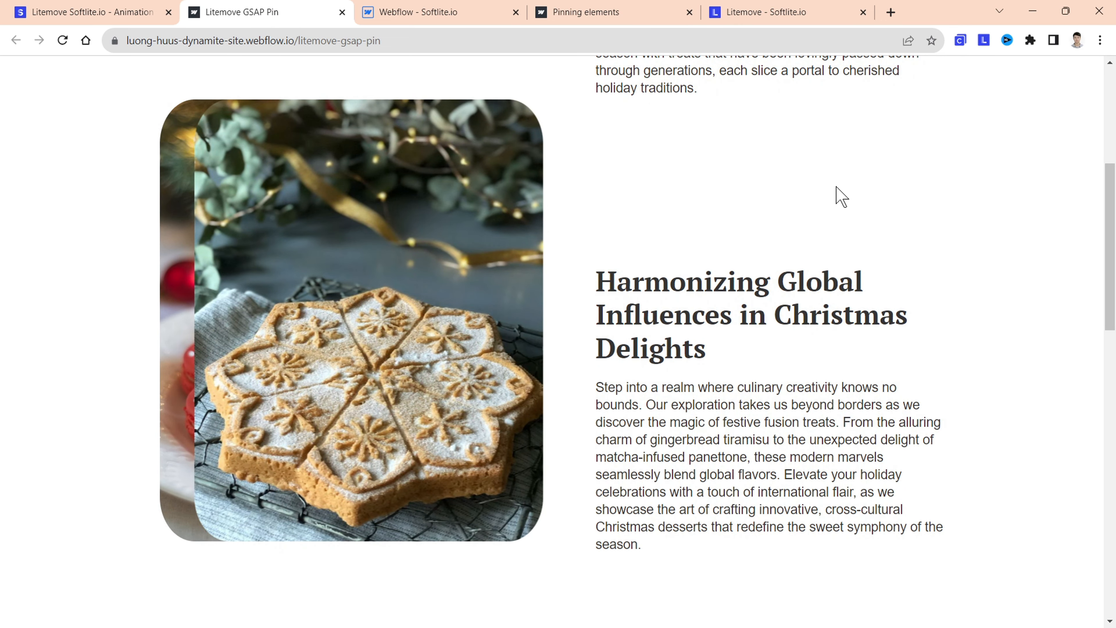
{"action": "left_click", "coordinate": [755, 18]}
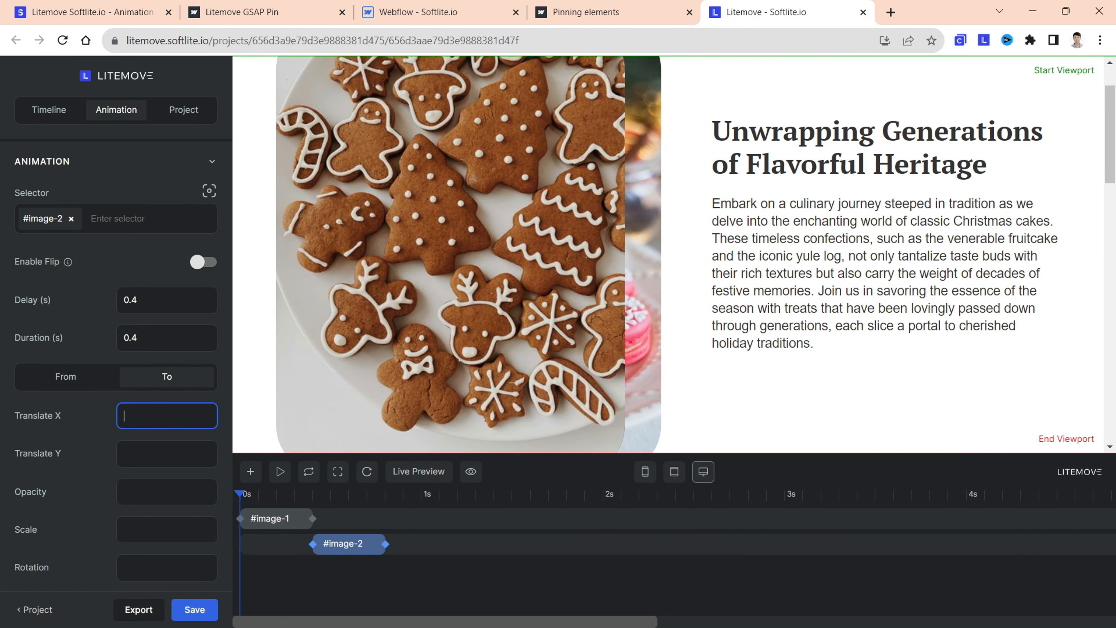
- Set Translate X of the #image-2 animation to 50 in both From and To
{"action": "left_click", "coordinate": [96, 379]}
{"action": "left_click", "coordinate": [126, 415]}
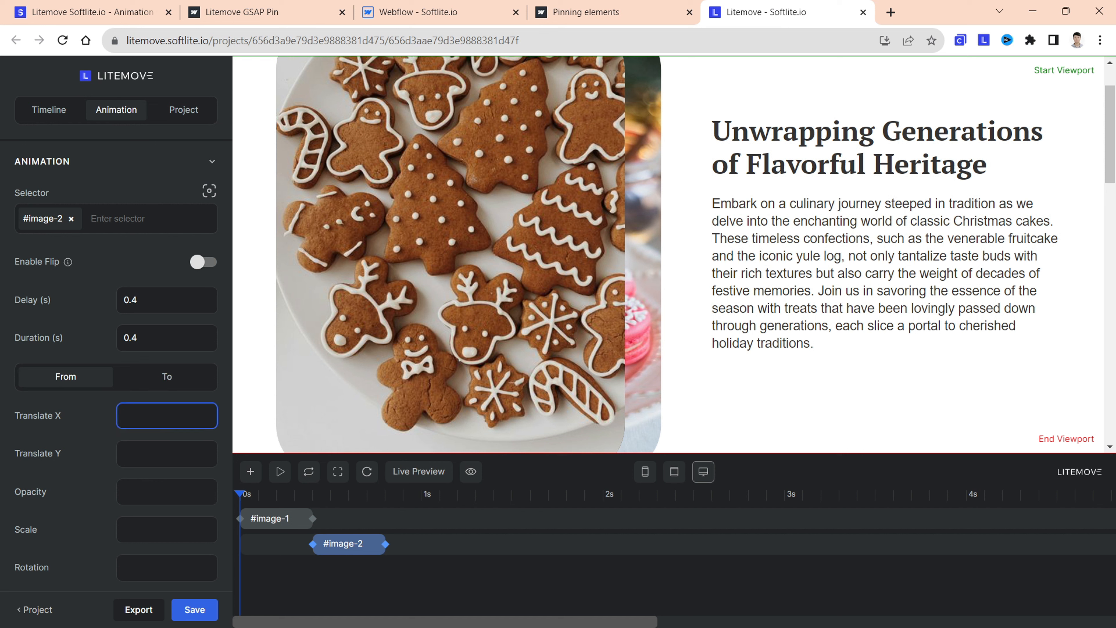
{"action": "type", "text": "50"}
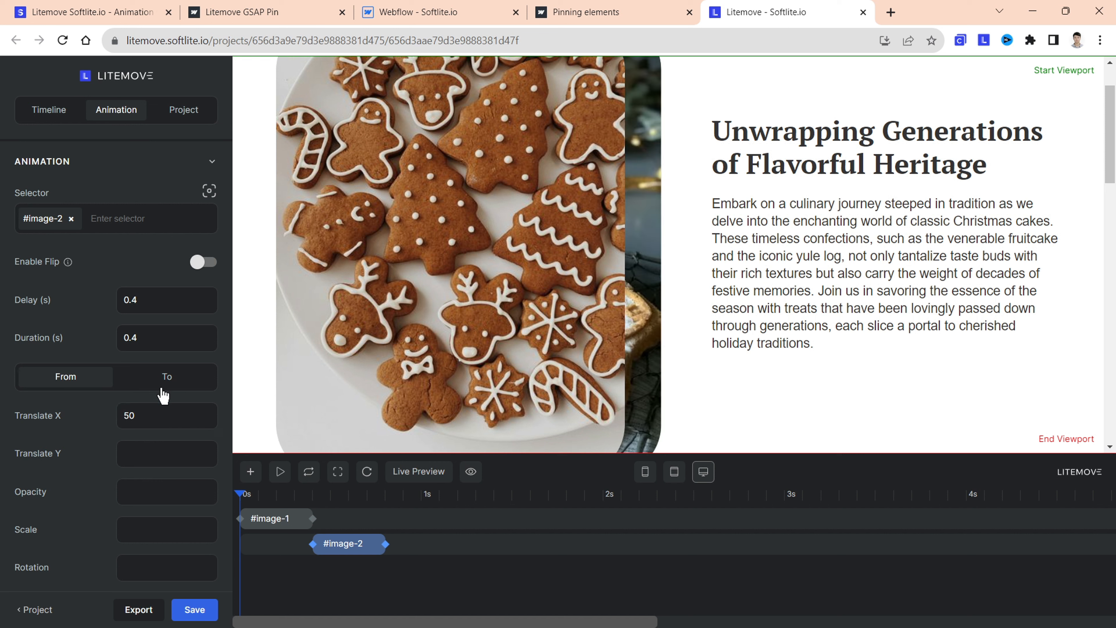
{"action": "left_click", "coordinate": [162, 378]}
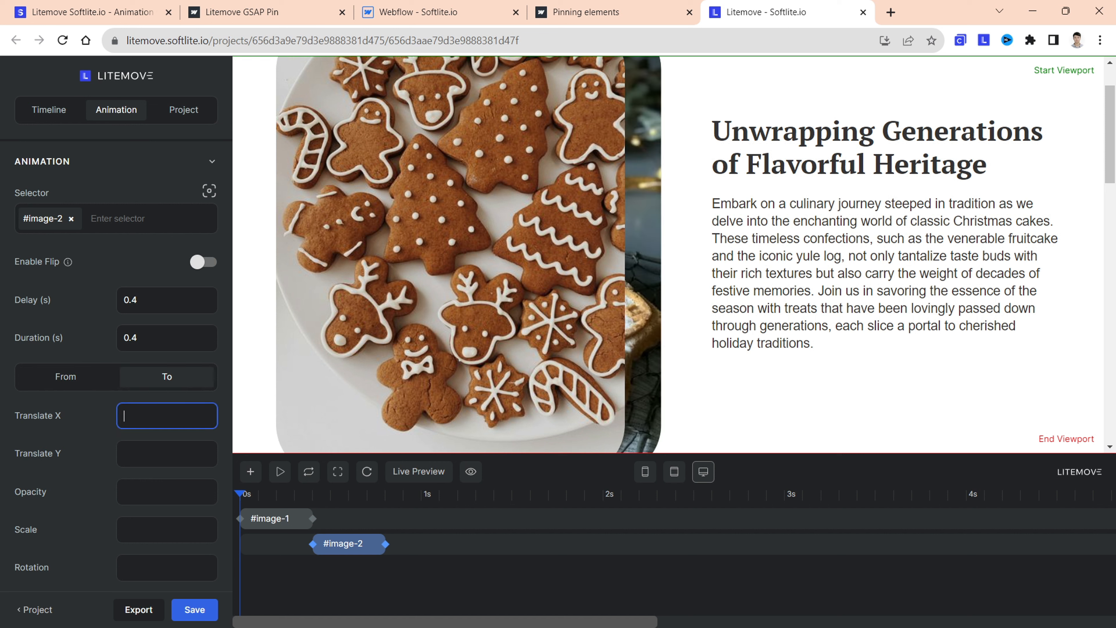
- Set Translate Y of the #image-2 animation to 100 in From and 0 in To
{"action": "left_click", "coordinate": [90, 386]}
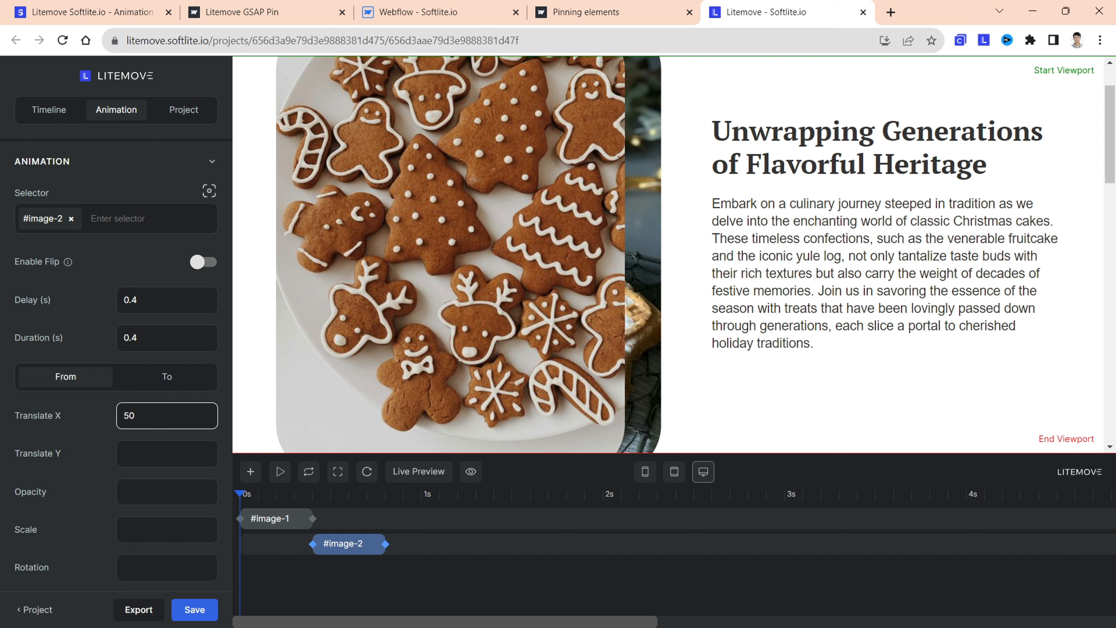
{"action": "left_click", "coordinate": [132, 453]}
{"action": "type", "text": "1"}
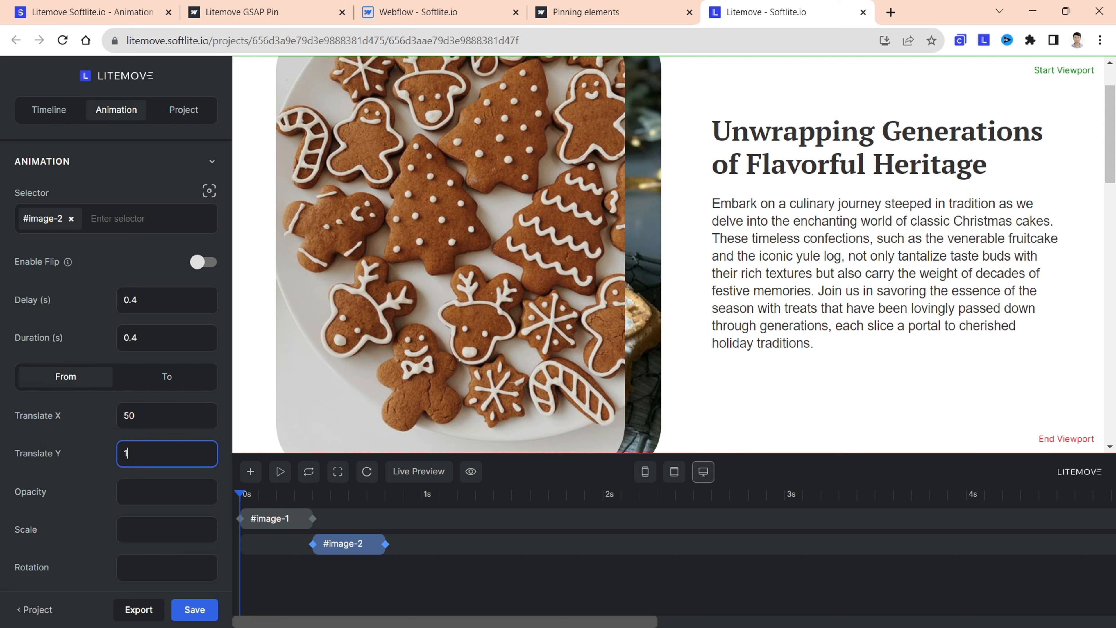
{"action": "type", "text": "00"}
{"action": "left_click", "coordinate": [182, 391]}
{"action": "left_click", "coordinate": [127, 453]}
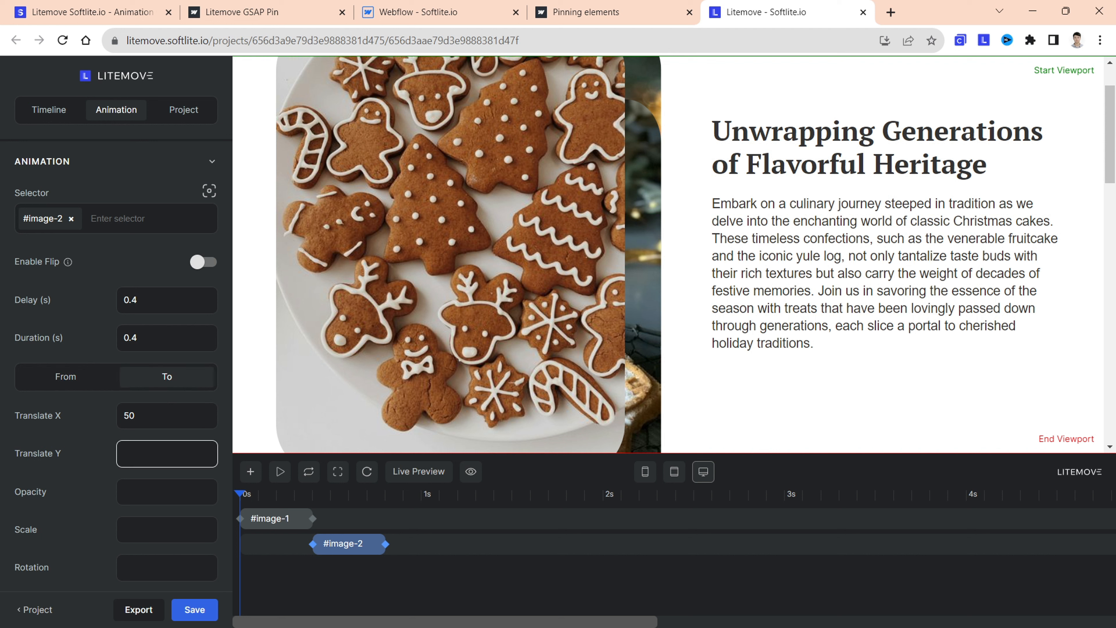
{"action": "type", "text": "0"}
- Set the #image-2 animation's opacity to 0 in From and 1 in To, and play the timeline preview
{"action": "left_click", "coordinate": [88, 385]}
{"action": "scroll", "coordinate": [150, 448], "scroll_direction": "down", "scroll_amount": 2}
{"action": "left_click", "coordinate": [158, 419]}
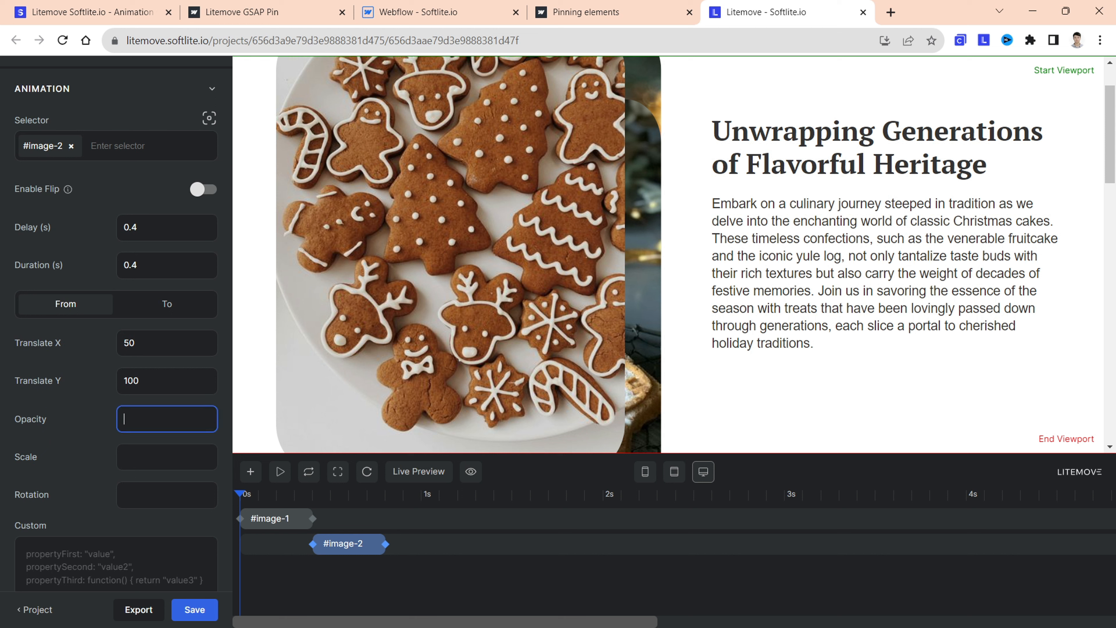
{"action": "type", "text": "0"}
{"action": "left_click", "coordinate": [166, 303]}
{"action": "left_click", "coordinate": [167, 419]}
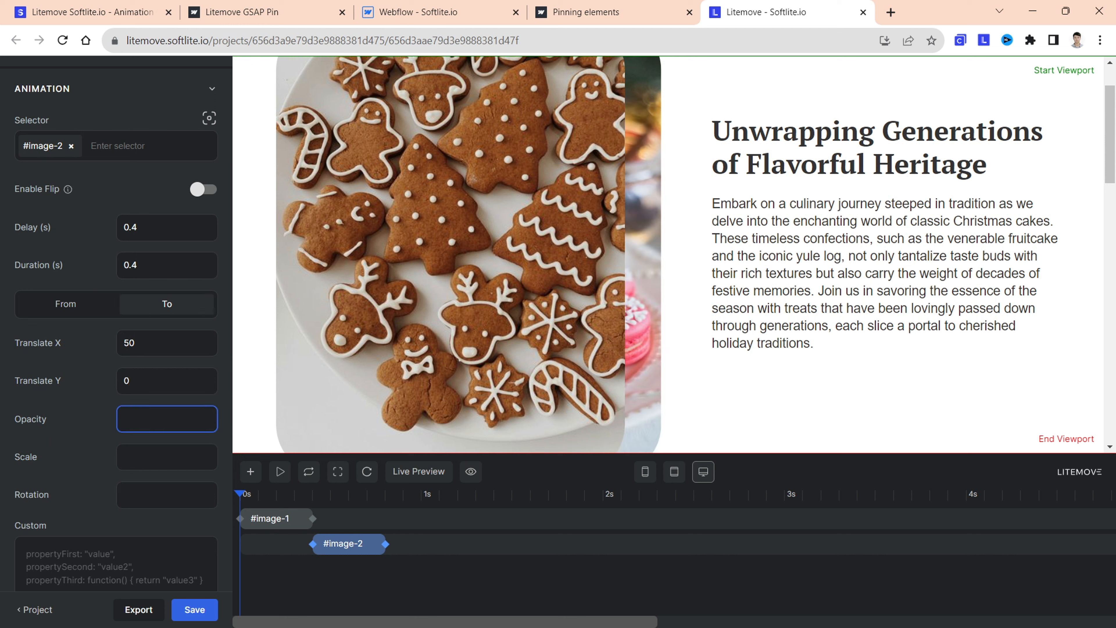
{"action": "left_click", "coordinate": [280, 474]}
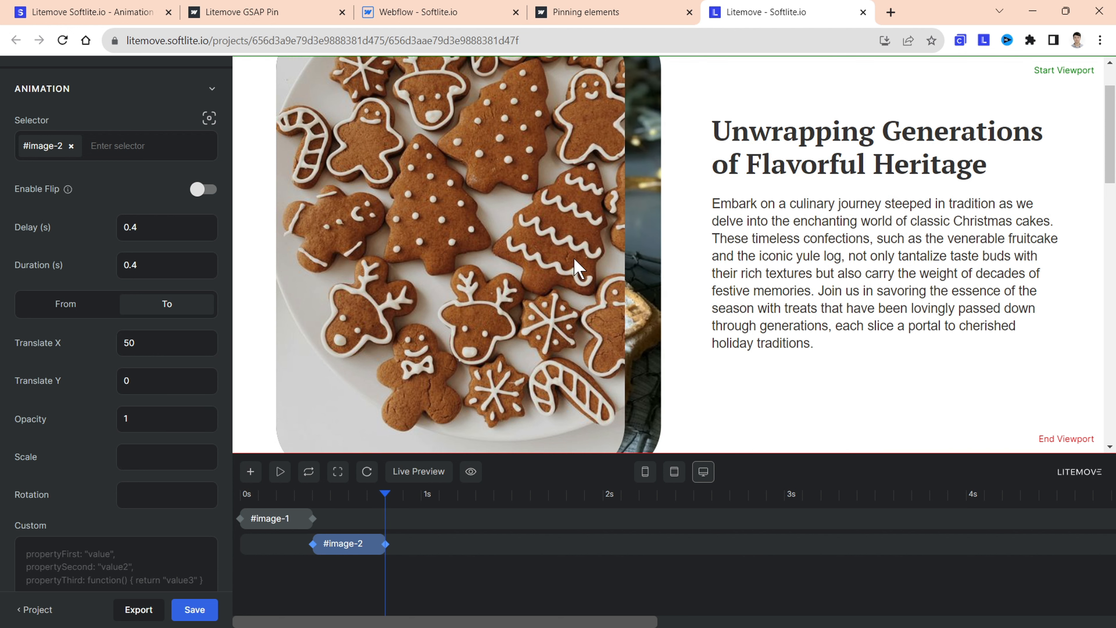
- Check the second image's sideways motion on the published Litemove GSAP Pin page and return to Litemove
{"action": "left_click", "coordinate": [257, 16]}
{"action": "left_click_drag", "start_coordinate": [1113, 218], "coordinate": [1115, 249]}
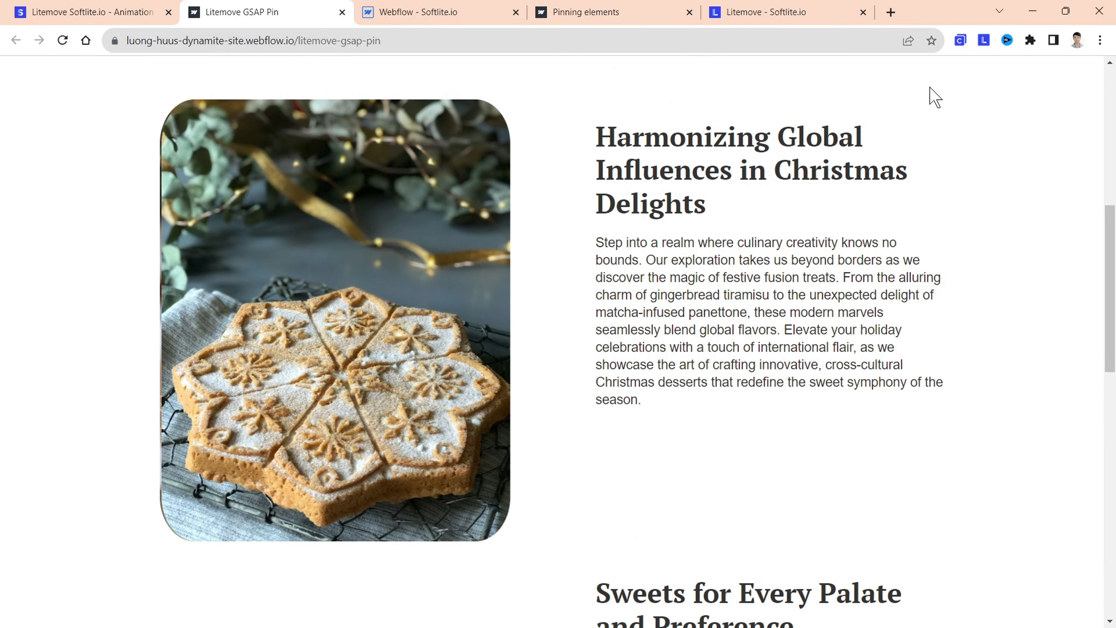
{"action": "left_click", "coordinate": [749, 19]}
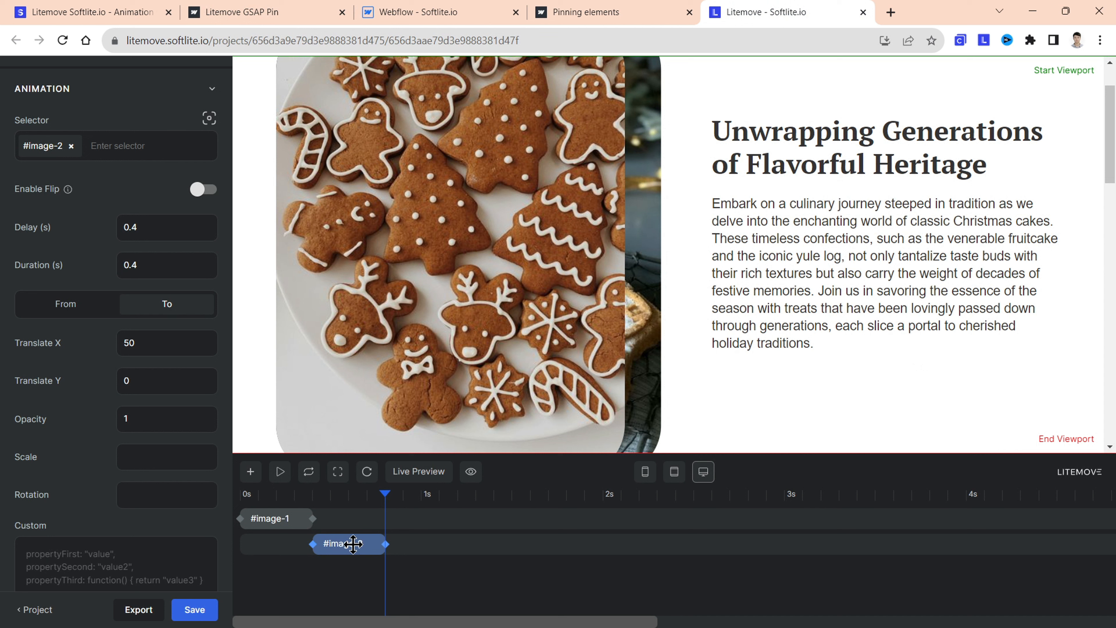
- Add a new timeline animation targeting #image-2 with a 0.8 s delay, directly after the existing #image-2 animation
{"action": "left_click", "coordinate": [250, 472]}
{"action": "left_click_drag", "start_coordinate": [255, 569], "coordinate": [456, 571]}
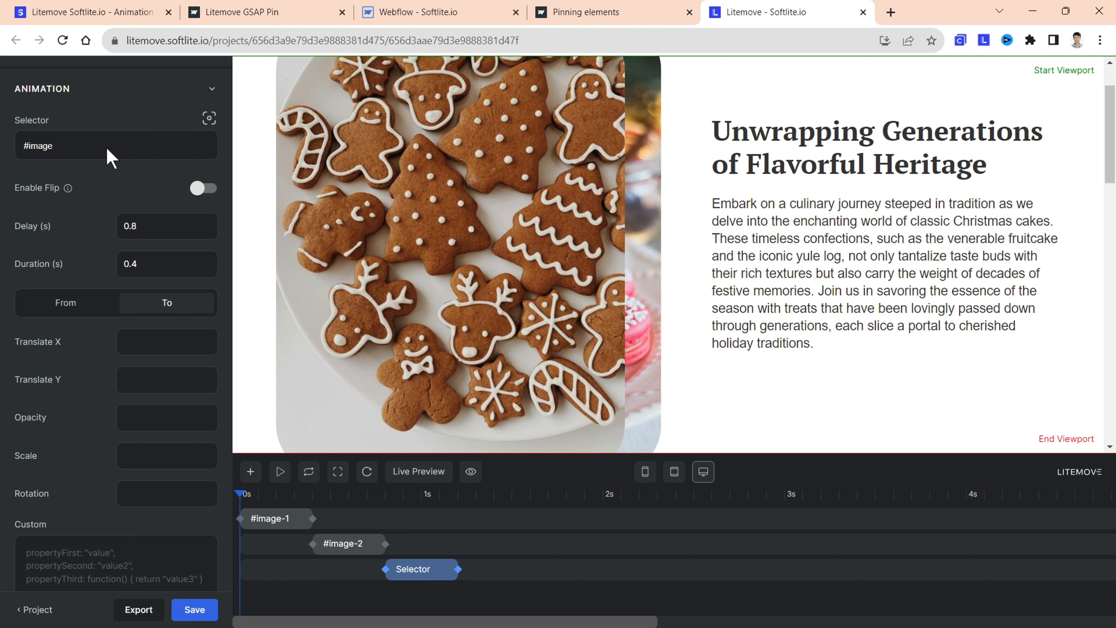
{"action": "key", "text": "Return"}
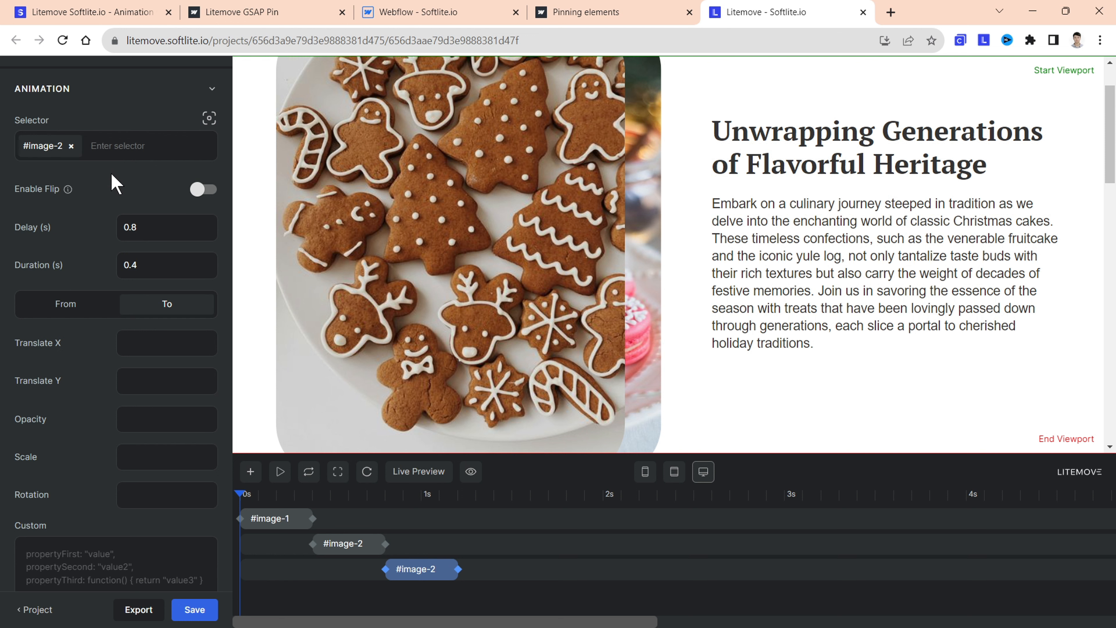
- Set Translate X of the new #image-2 animation to 50 in From and 0 in To
{"action": "left_click", "coordinate": [123, 339]}
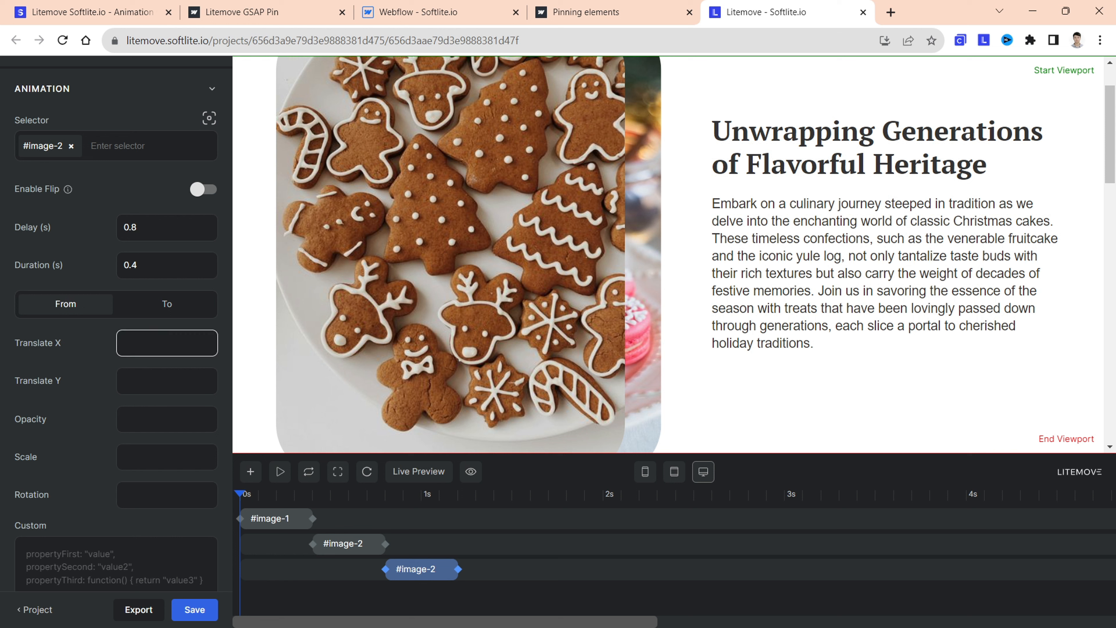
{"action": "left_click", "coordinate": [140, 342]}
{"action": "left_click", "coordinate": [167, 308]}
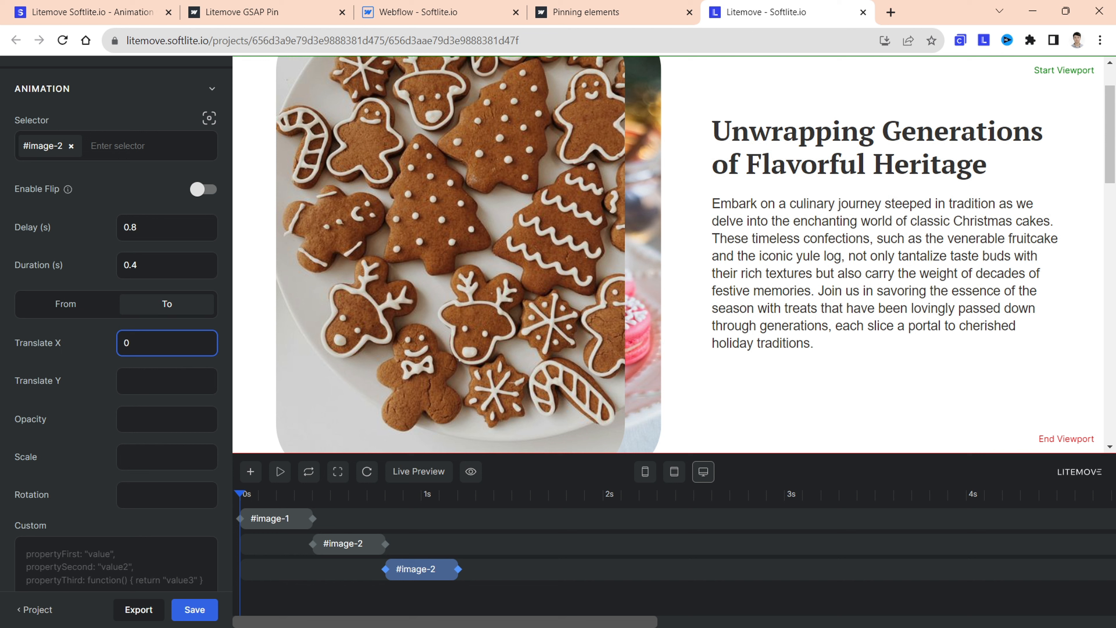
{"action": "left_click", "coordinate": [81, 308]}
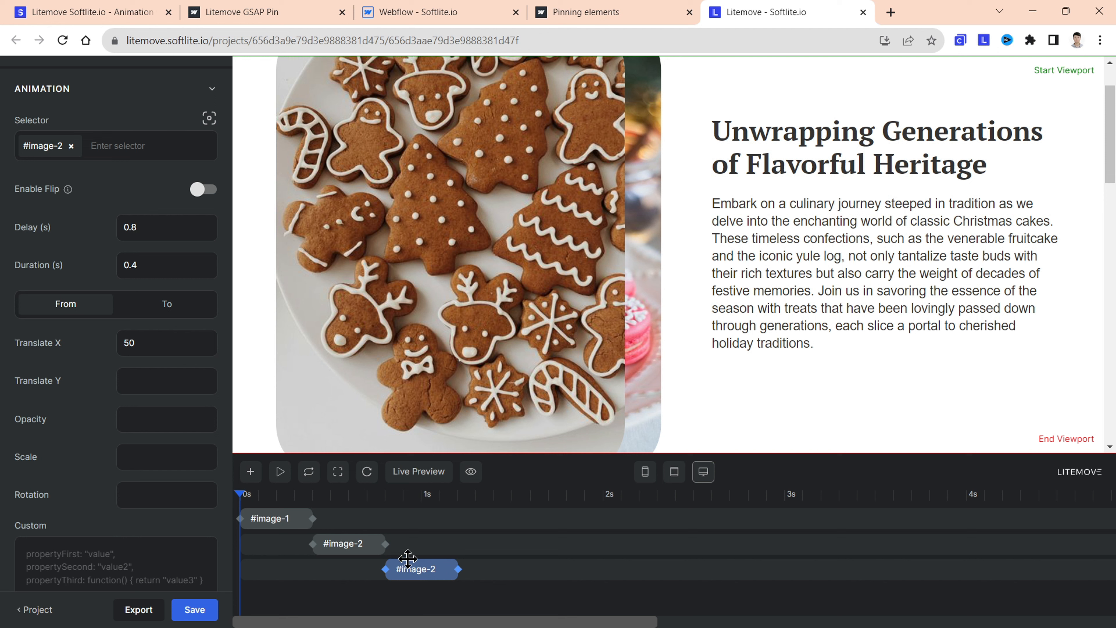
- Duplicate the first #image-2 animation, move the copy to a 1.2 s delay and change its selector to #image-3
{"action": "left_click", "coordinate": [358, 544]}
{"action": "right_click", "coordinate": [357, 544]}
{"action": "left_click", "coordinate": [378, 559]}
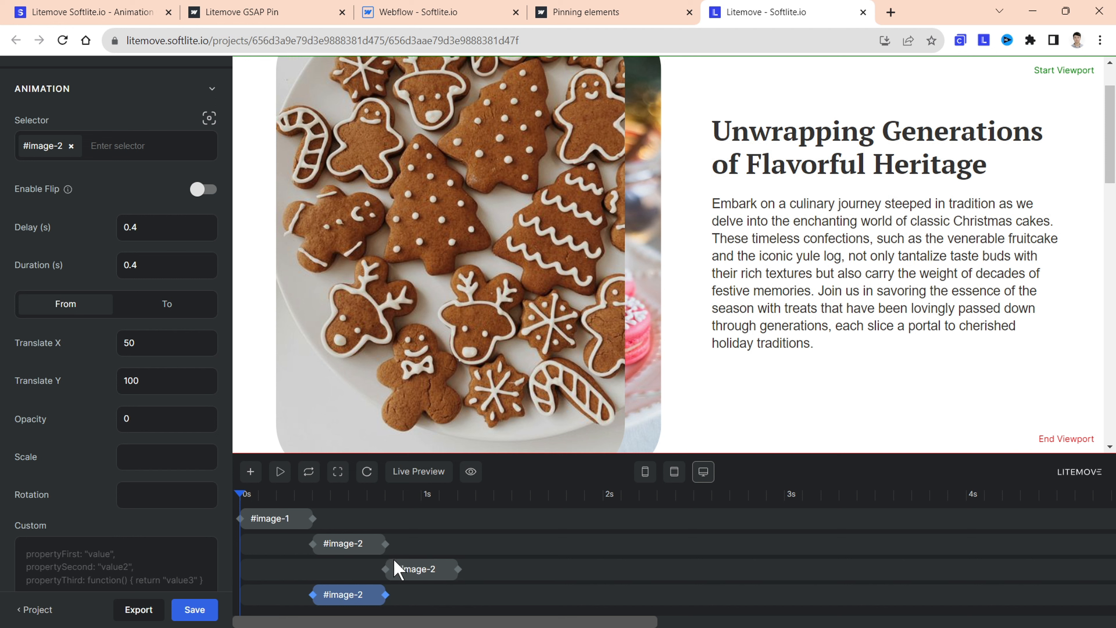
{"action": "left_click_drag", "start_coordinate": [398, 596], "coordinate": [543, 596]}
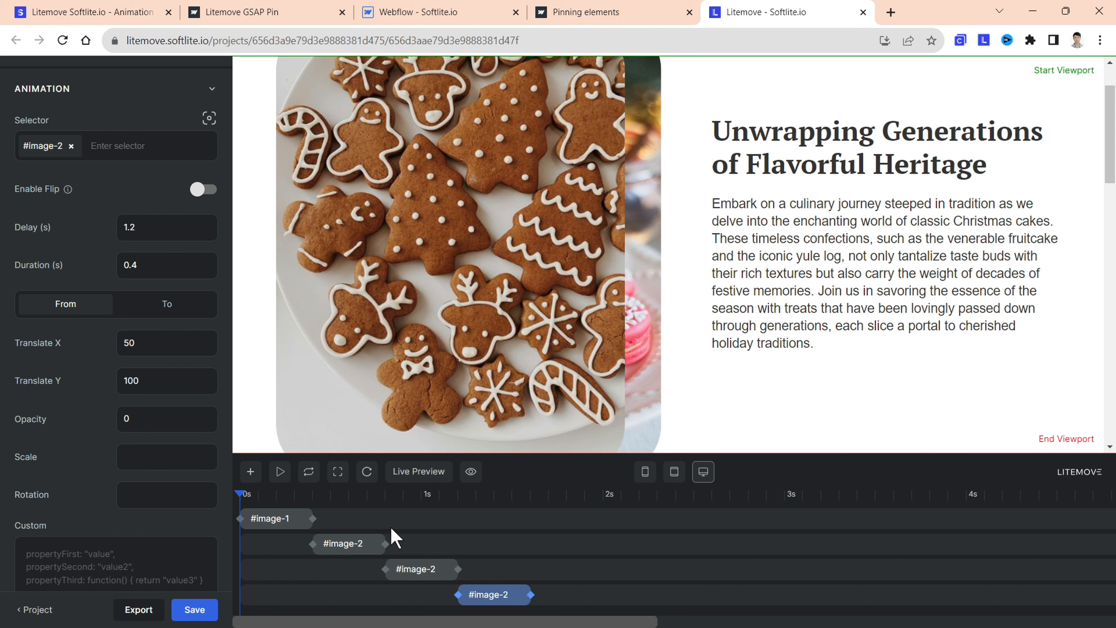
{"action": "left_click", "coordinate": [71, 146]}
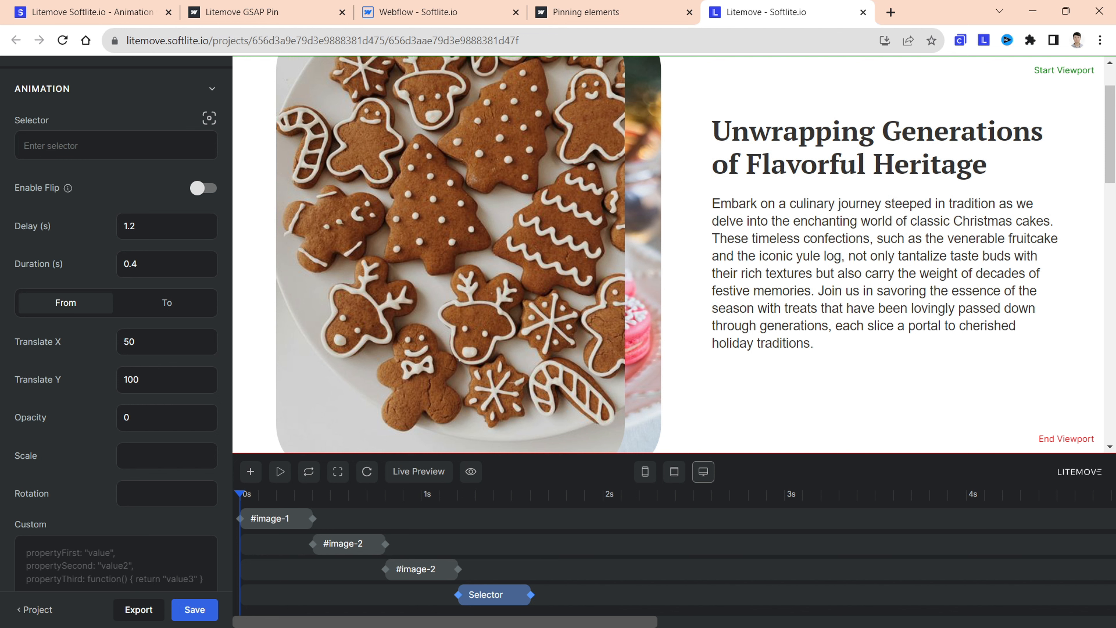
{"action": "type", "text": "#image-3"}
{"action": "key", "text": "Return"}
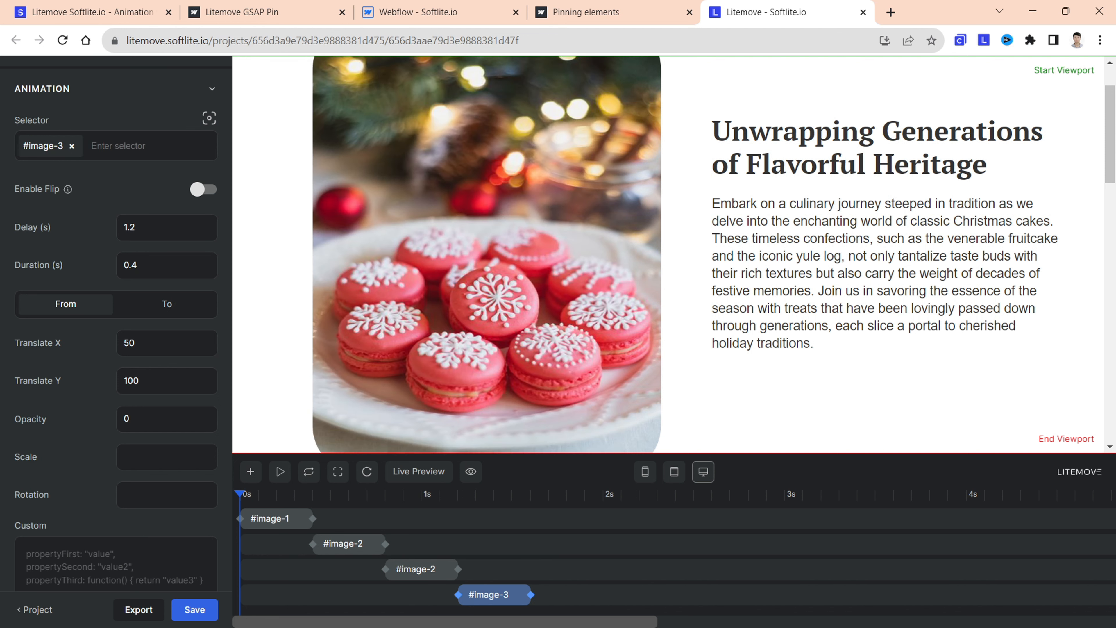
- Duplicate the second #image-2 animation, move the copy to a 1.6 s delay and change its selector to #image-3
{"action": "right_click", "coordinate": [430, 569]}
{"action": "left_click", "coordinate": [454, 582]}
{"action": "left_click_drag", "start_coordinate": [452, 590], "coordinate": [598, 591]}
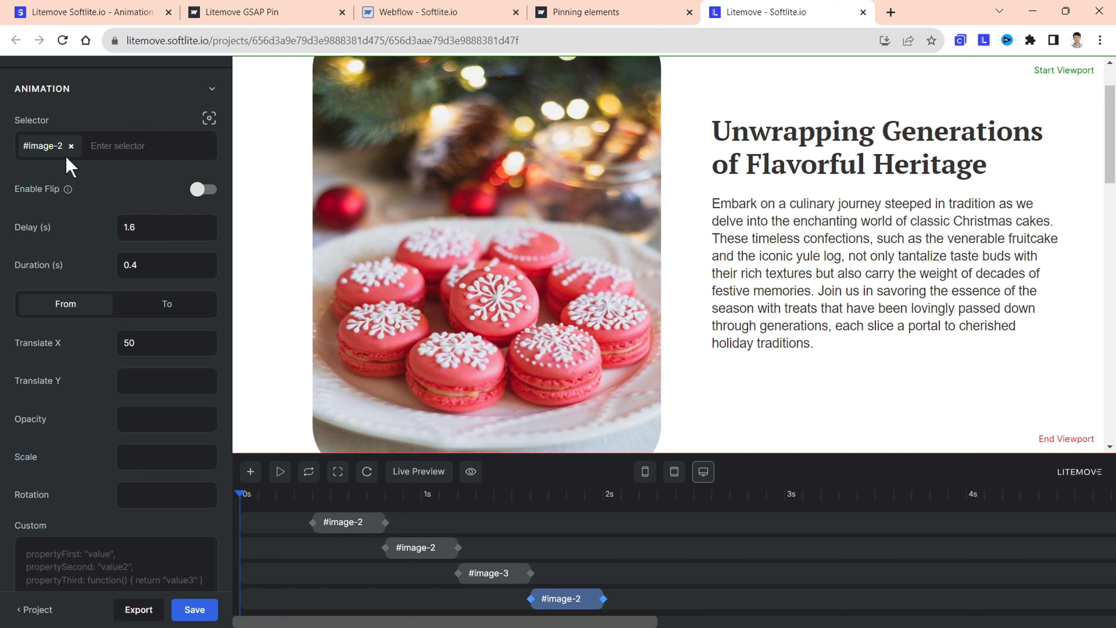
{"action": "left_click", "coordinate": [70, 145]}
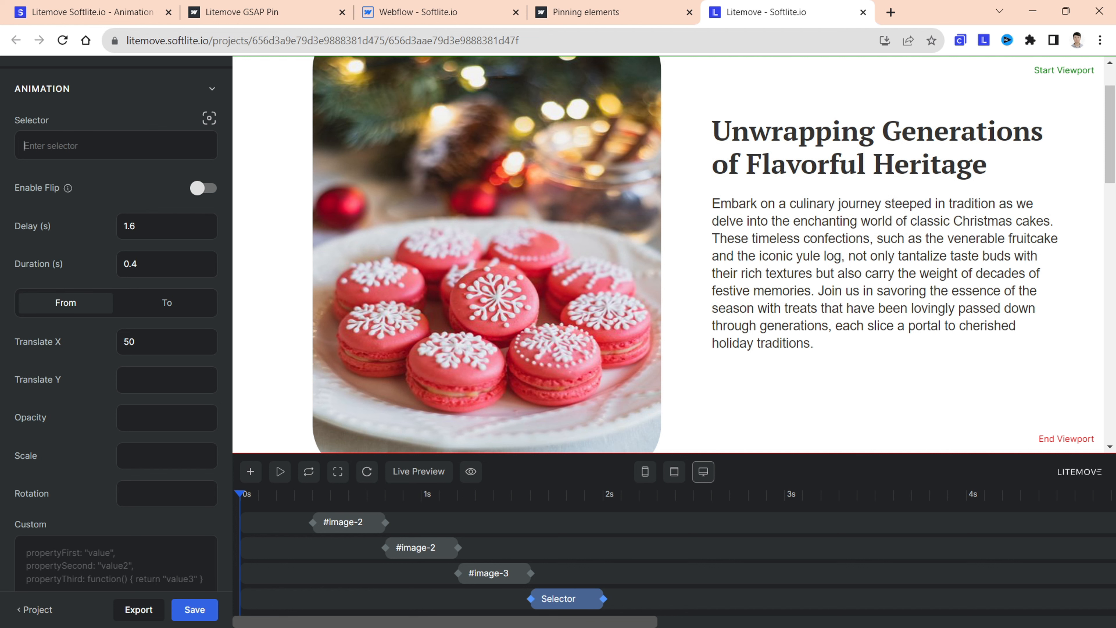
{"action": "type", "text": "#image-3"}
{"action": "key", "text": "Return"}
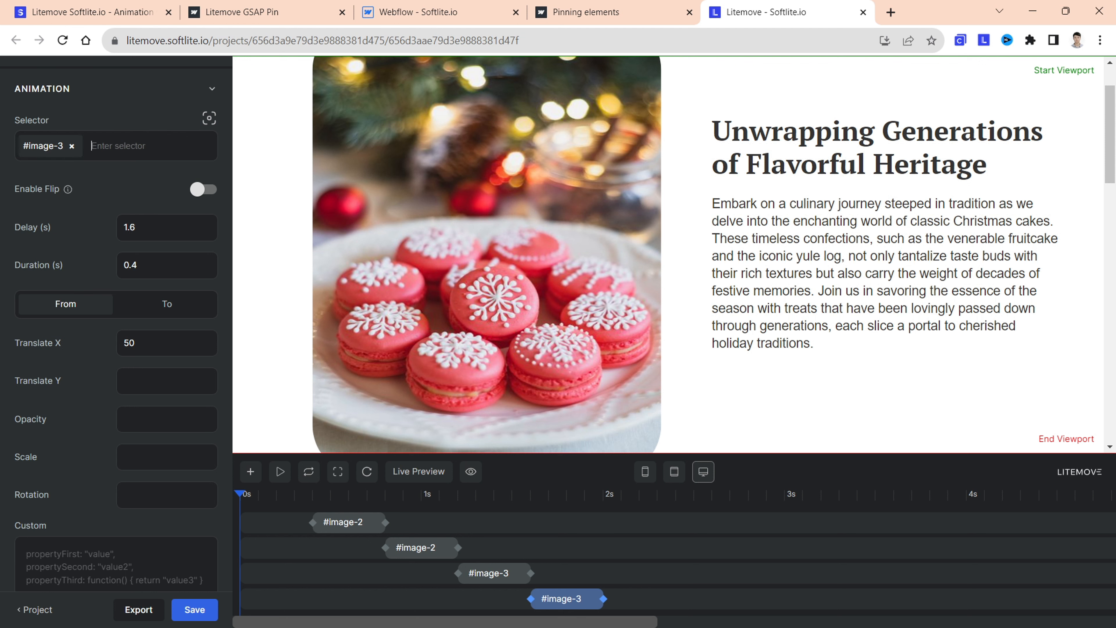
- Check the full image sequence in Live Preview from the start of the page to its end
{"action": "scroll", "coordinate": [282, 545], "scroll_direction": "up", "scroll_amount": 1}
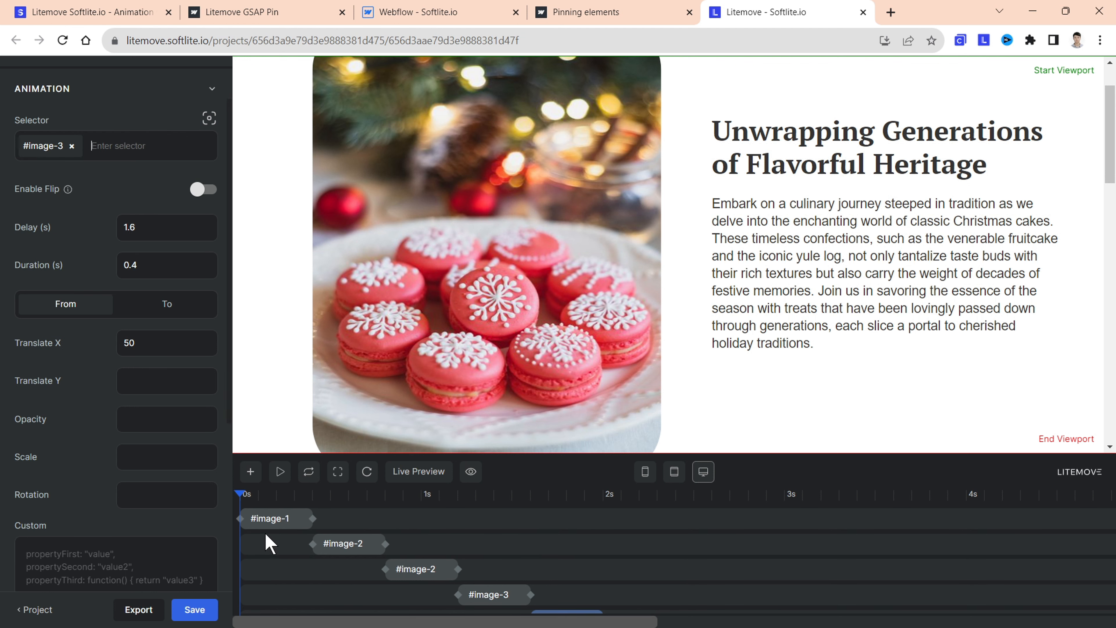
{"action": "scroll", "coordinate": [453, 347], "scroll_direction": "down", "scroll_amount": 3}
{"action": "scroll", "coordinate": [452, 354], "scroll_direction": "up", "scroll_amount": 5}
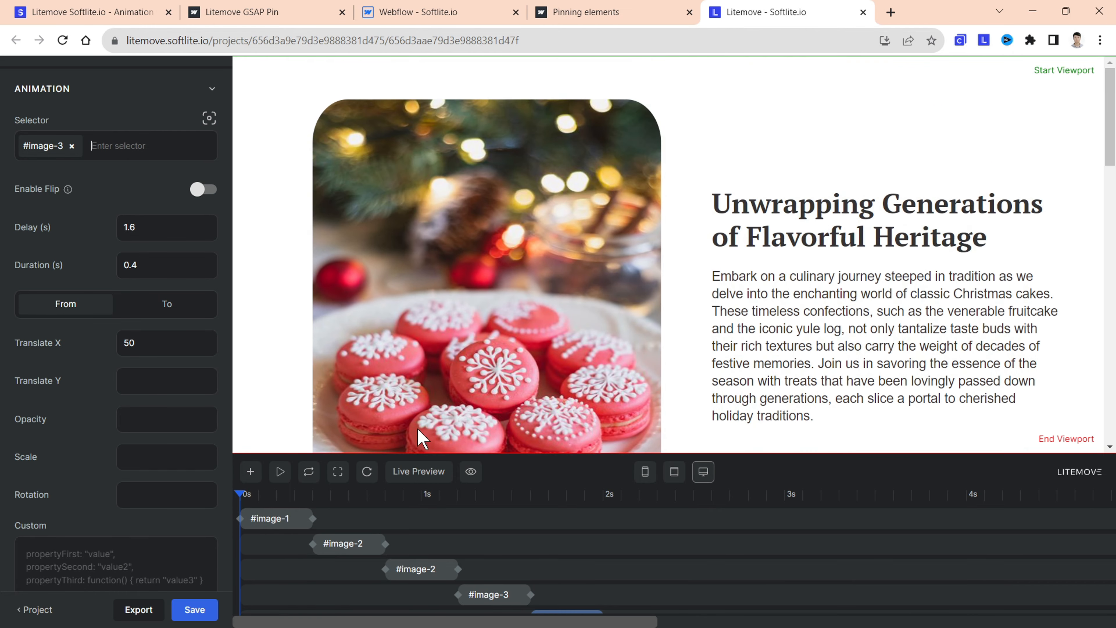
{"action": "left_click_drag", "start_coordinate": [1113, 122], "coordinate": [1115, 421]}
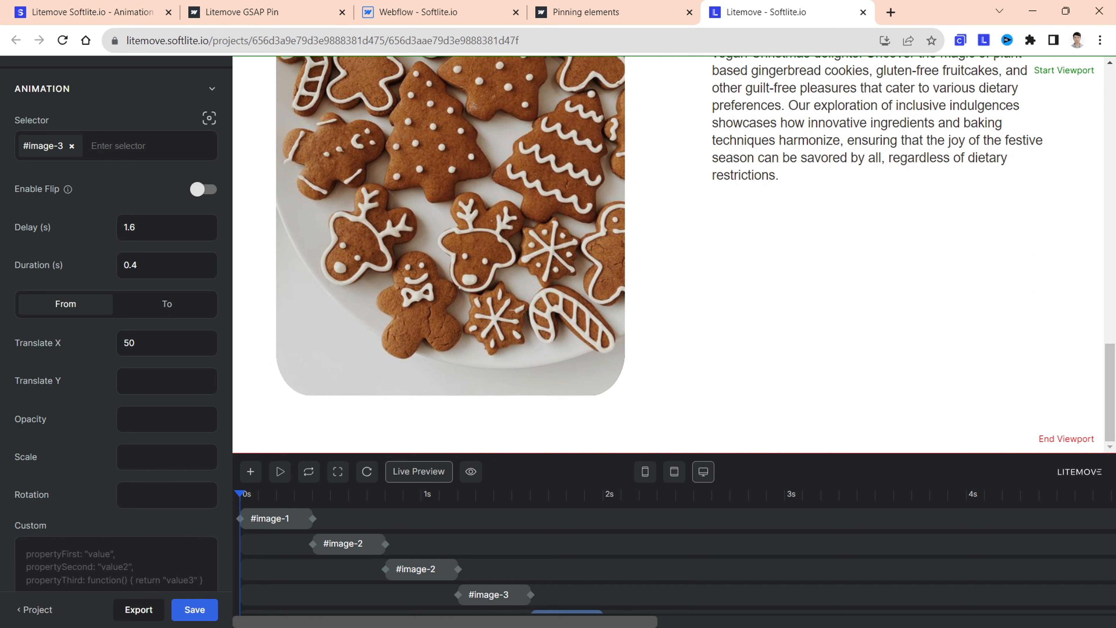
- Save the timeline and copy the Javascript Library code from its export
{"action": "left_click", "coordinate": [194, 613]}
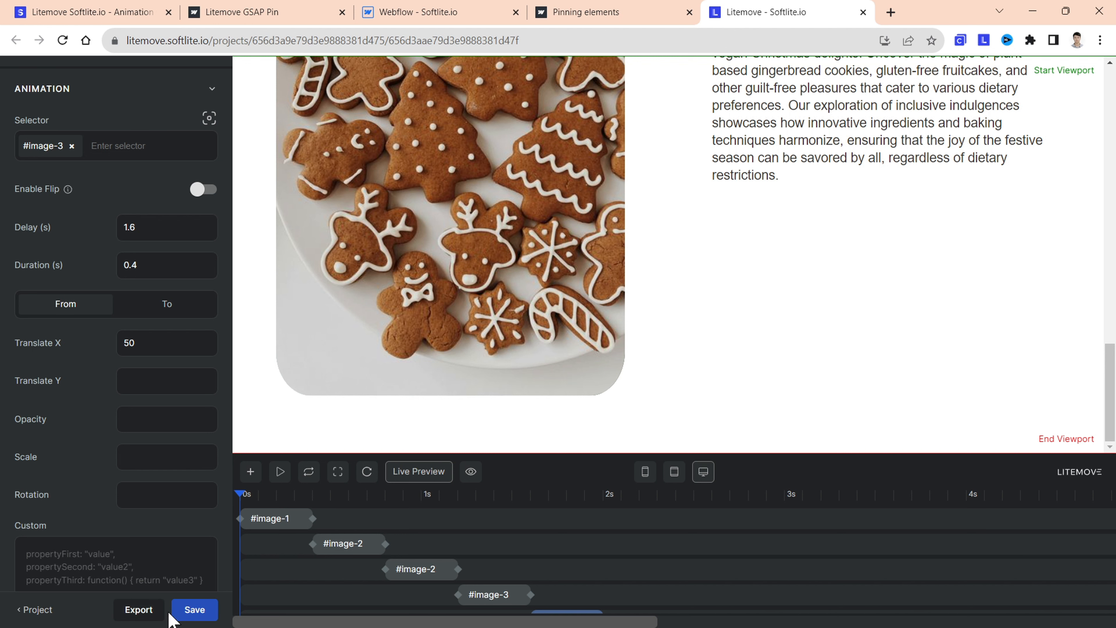
{"action": "left_click", "coordinate": [139, 610]}
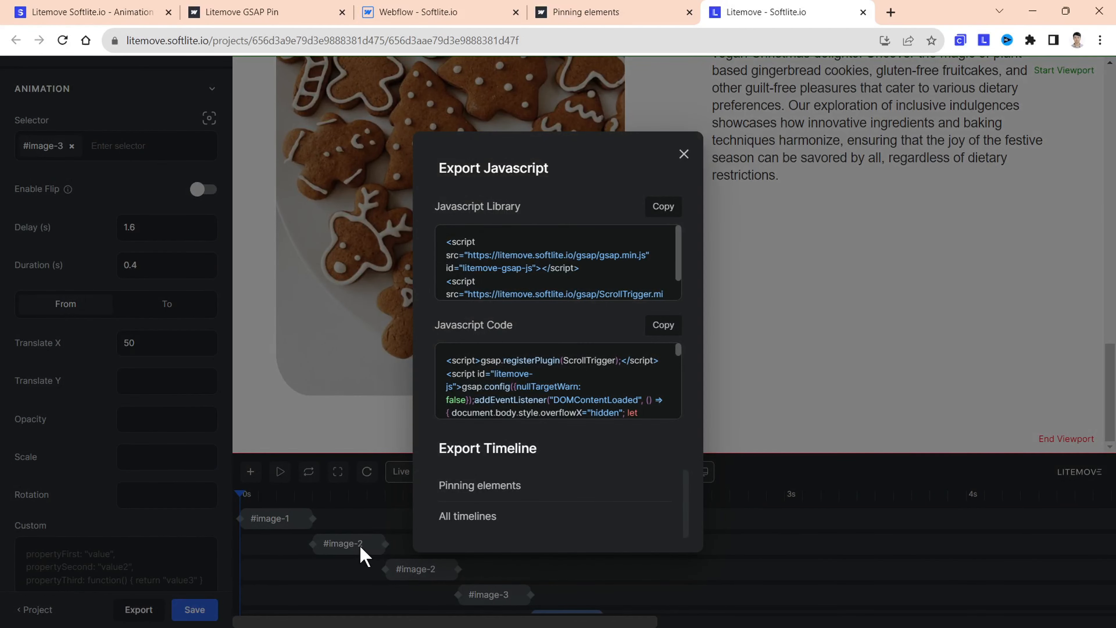
{"action": "scroll", "coordinate": [602, 297], "scroll_direction": "down", "scroll_amount": 1}
{"action": "scroll", "coordinate": [602, 297], "scroll_direction": "up", "scroll_amount": 1}
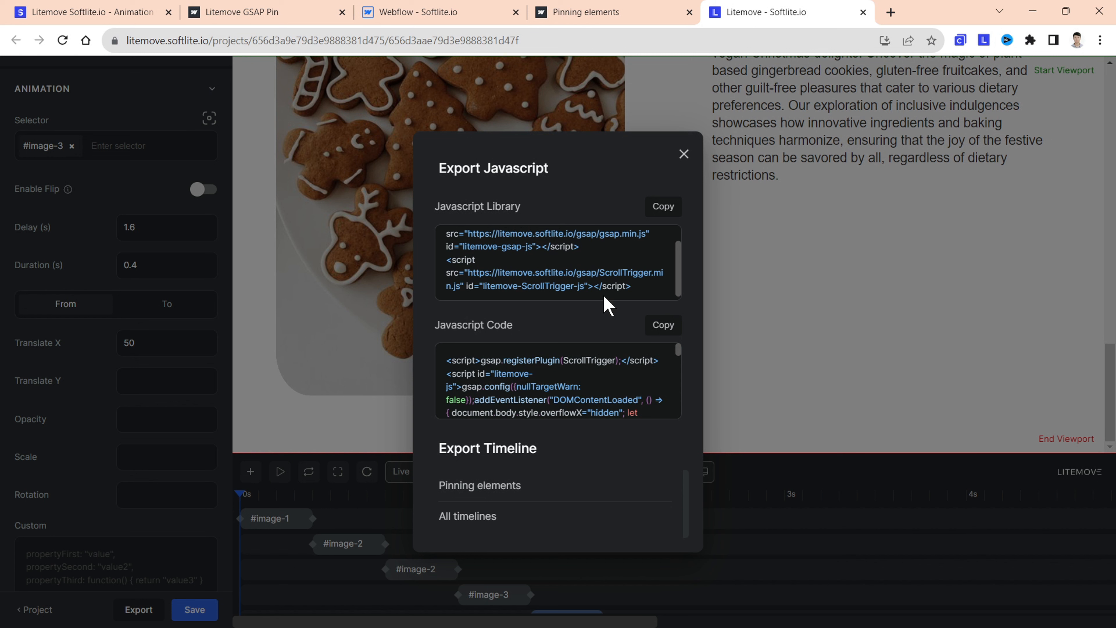
{"action": "left_click", "coordinate": [663, 208]}
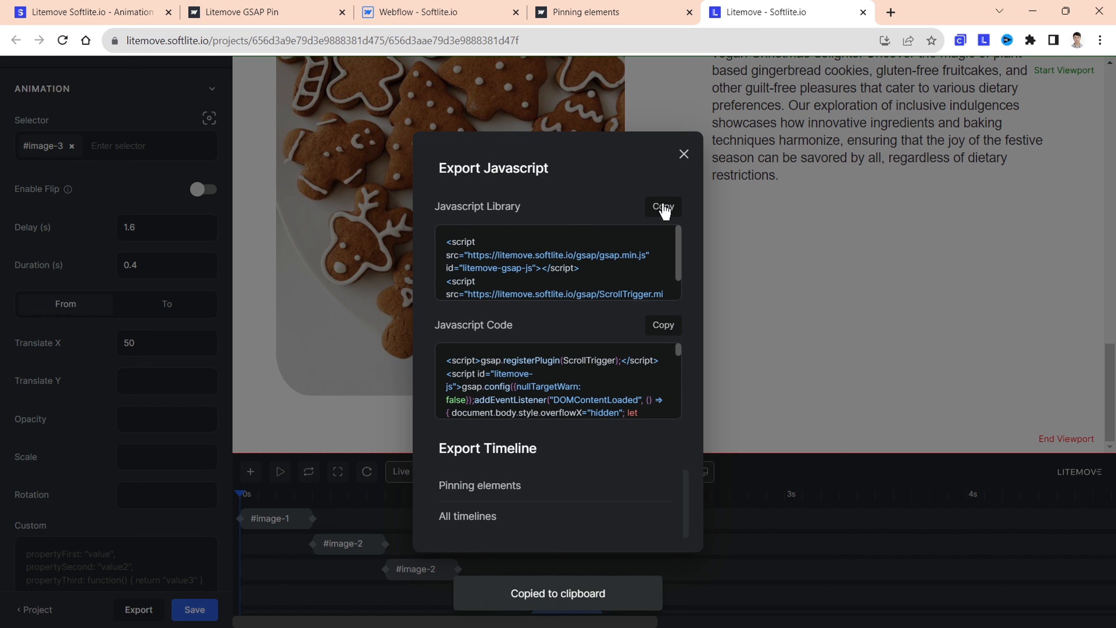
- Switch to Webflow, add an HTML Embed at the end of the Body and paste the Javascript Library code into it
{"action": "left_click", "coordinate": [441, 20]}
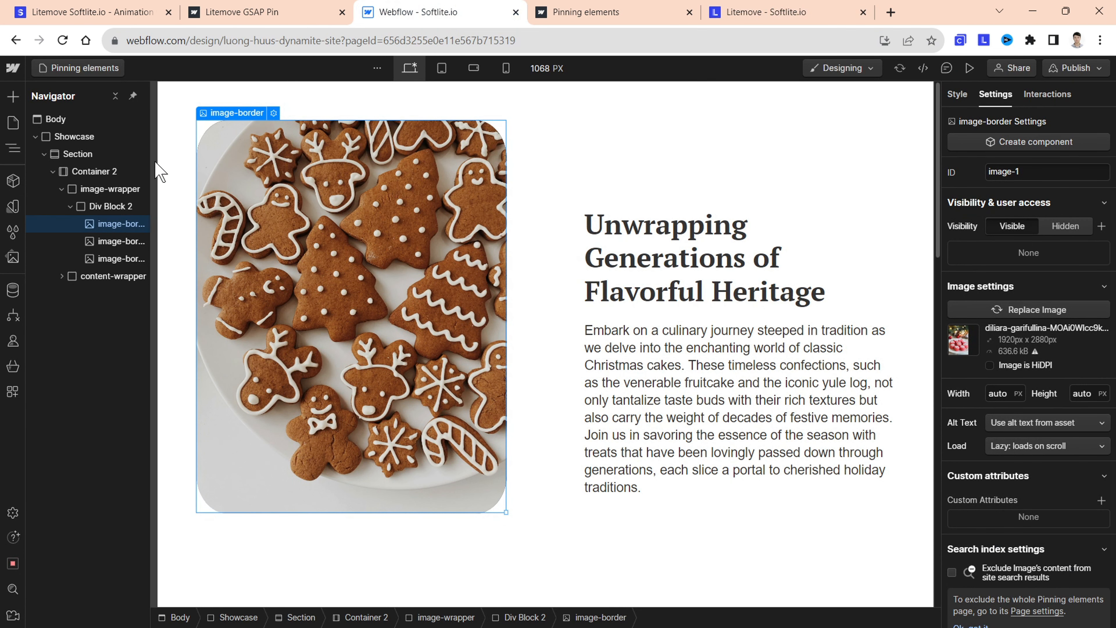
{"action": "left_click", "coordinate": [52, 119]}
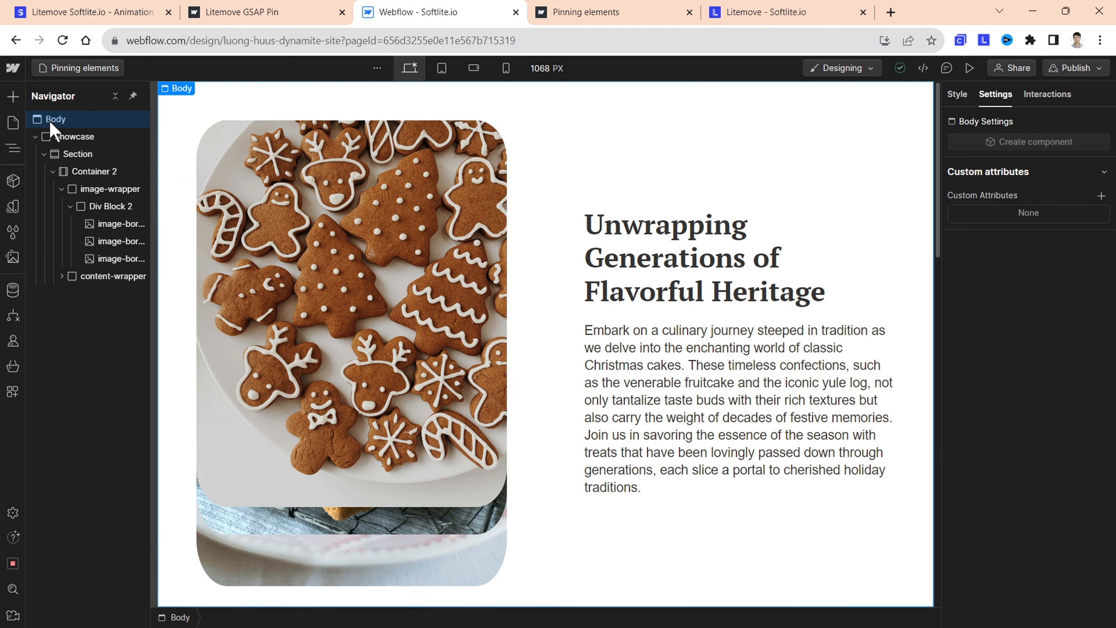
{"action": "left_click", "coordinate": [17, 99]}
{"action": "scroll", "coordinate": [70, 396], "scroll_direction": "down", "scroll_amount": 5}
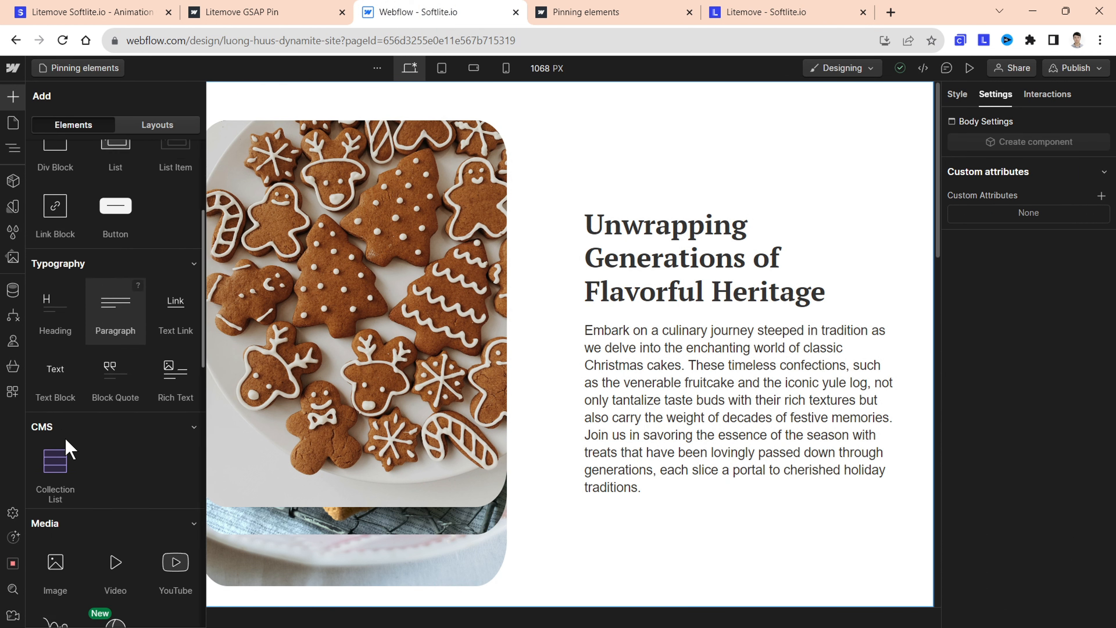
{"action": "scroll", "coordinate": [66, 448], "scroll_direction": "down", "scroll_amount": 10}
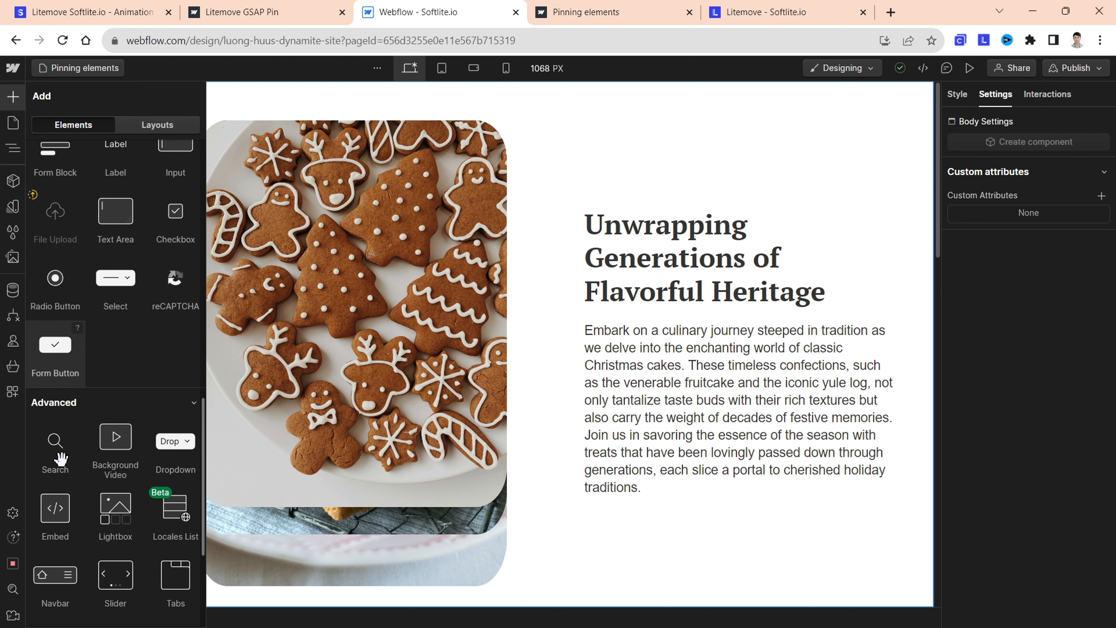
{"action": "scroll", "coordinate": [59, 457], "scroll_direction": "down", "scroll_amount": 2}
{"action": "left_click", "coordinate": [60, 433]}
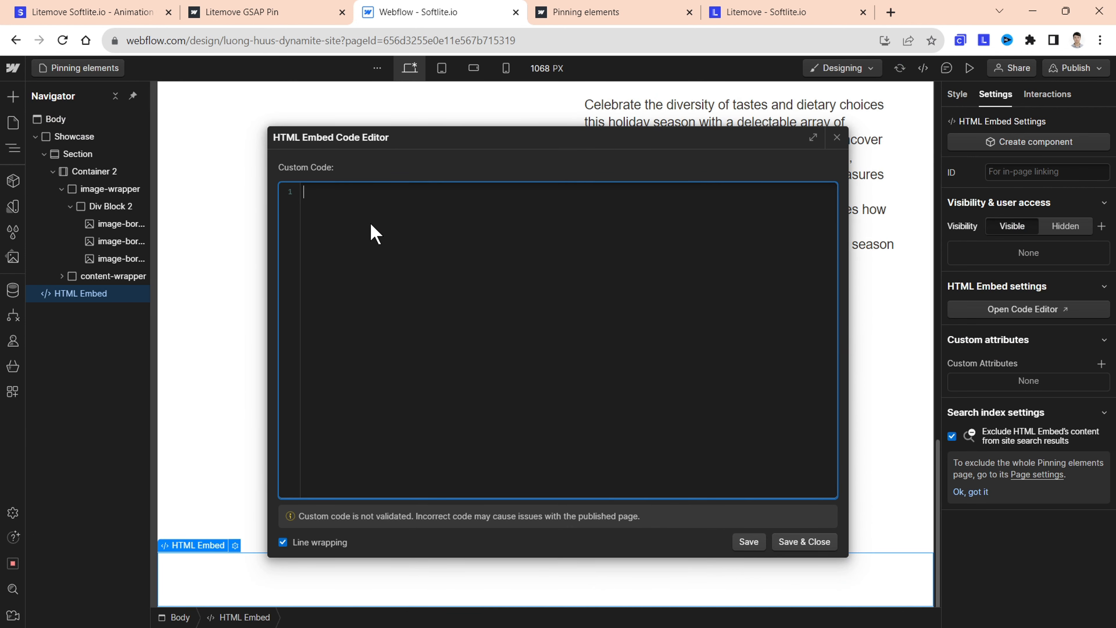
{"action": "key", "text": "ctrl+v"}
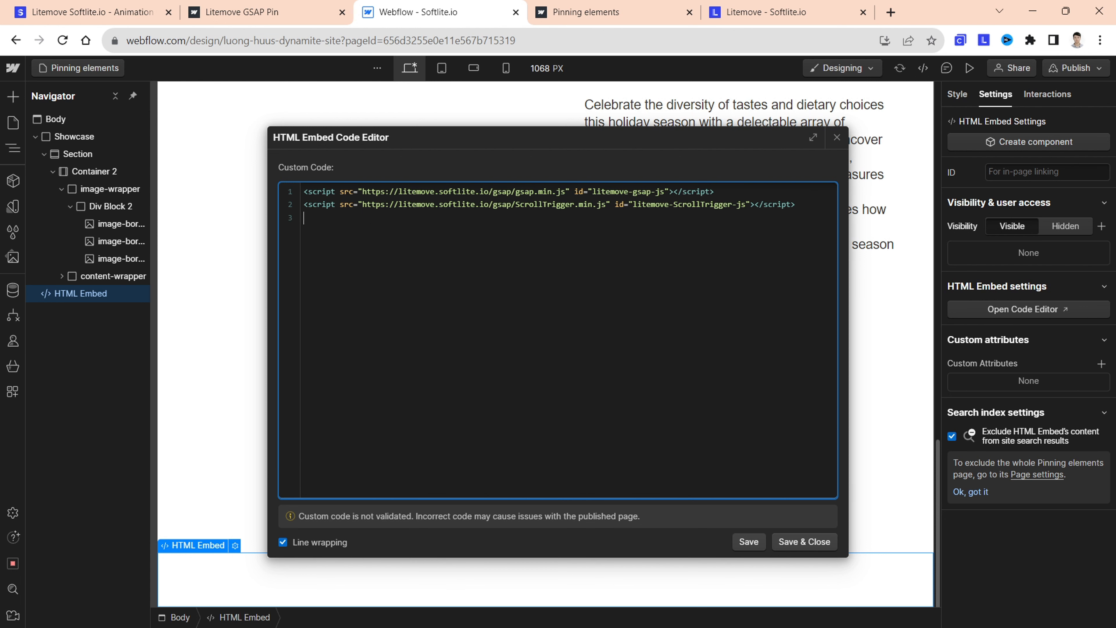
- Copy the exported Javascript Code from Litemove and paste it below the library scripts in Webflow's HTML Embed
{"action": "left_click", "coordinate": [735, 16]}
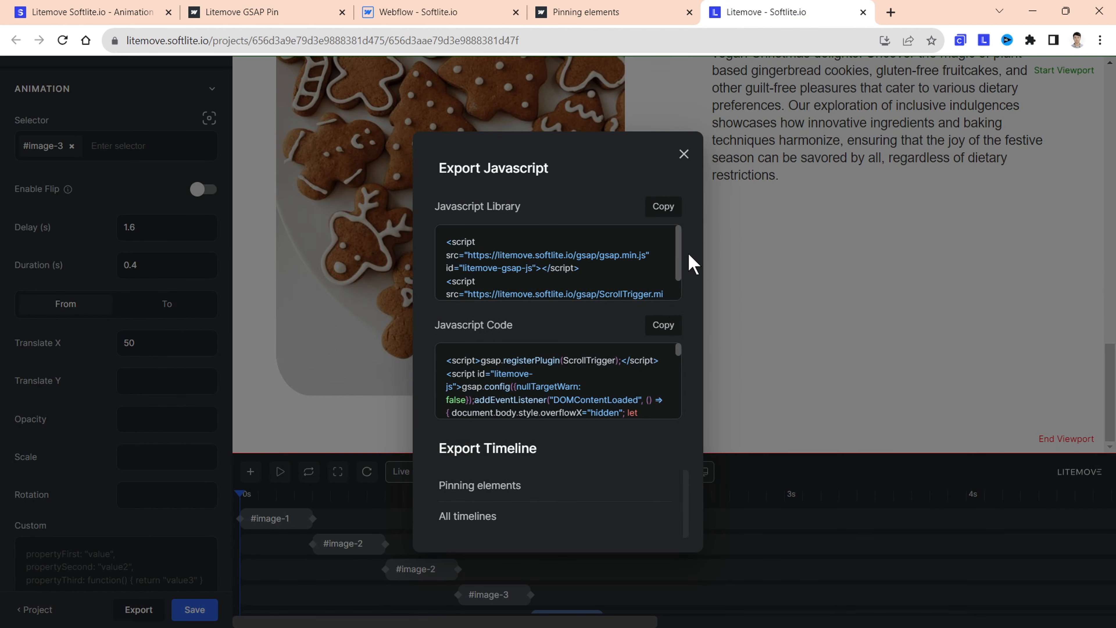
{"action": "left_click", "coordinate": [659, 327]}
{"action": "left_click", "coordinate": [482, 9]}
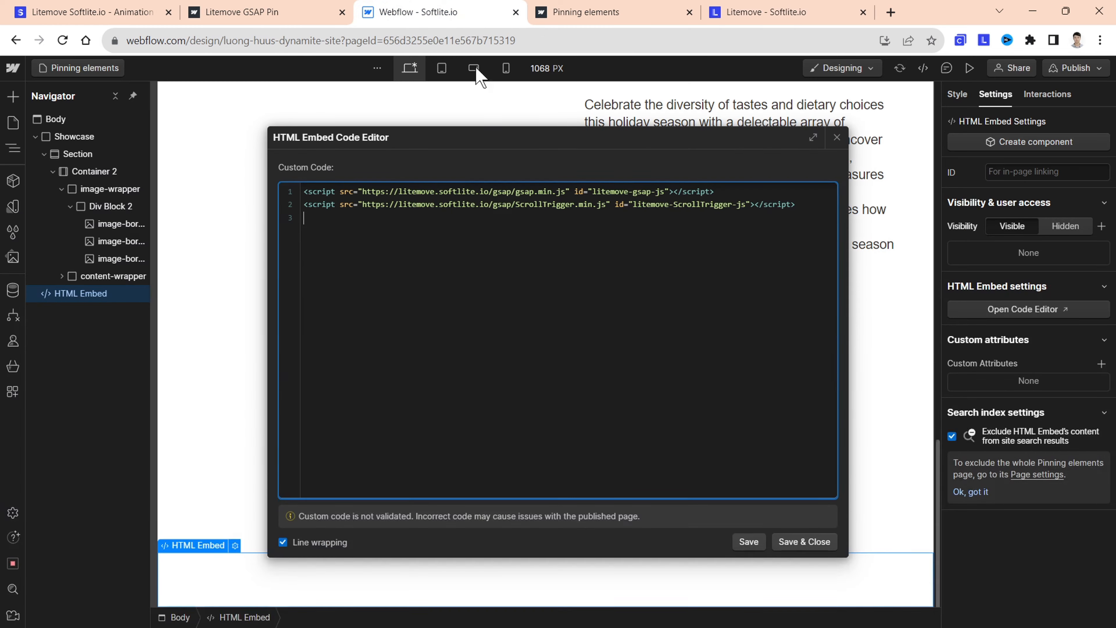
{"action": "key", "text": "ctrl+v"}
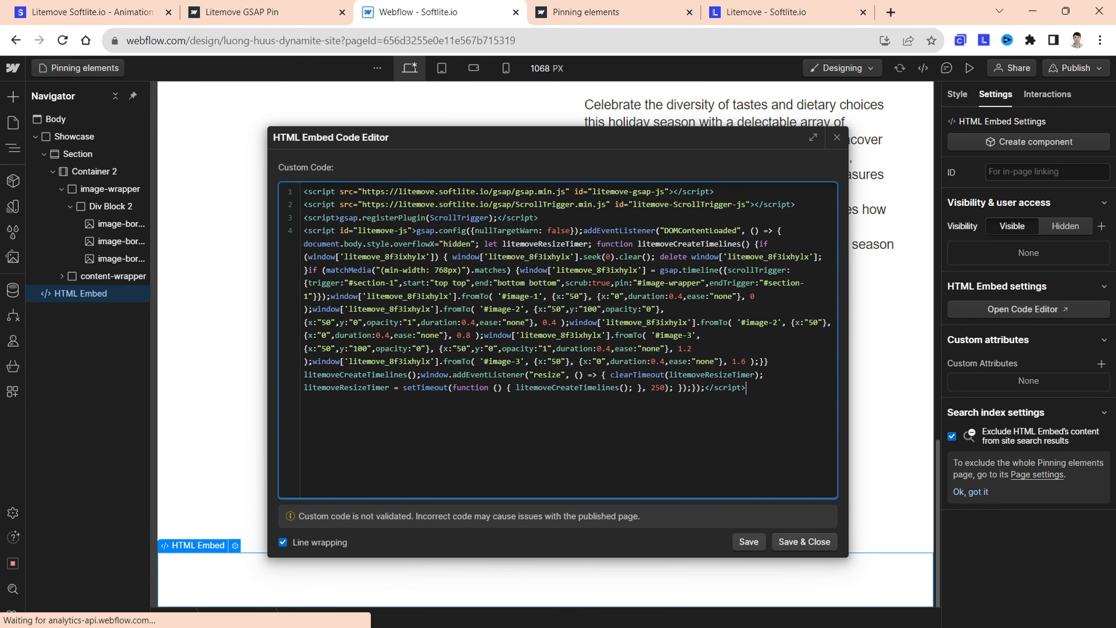
- Save and close the HTML Embed code and publish the site to its staging domain
{"action": "left_click", "coordinate": [750, 549]}
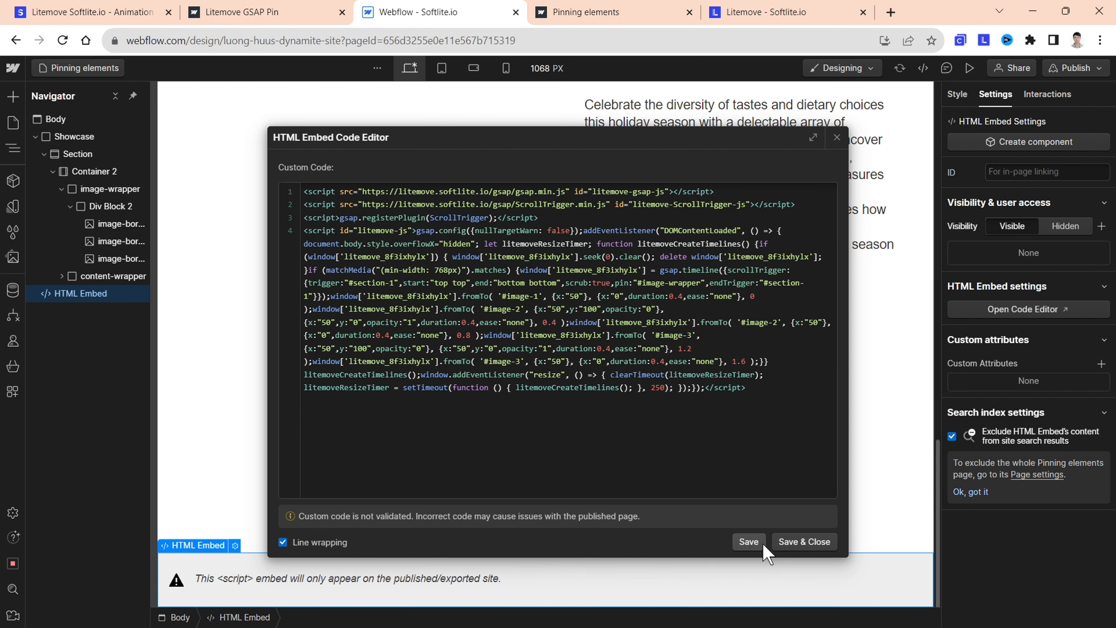
{"action": "left_click", "coordinate": [795, 545]}
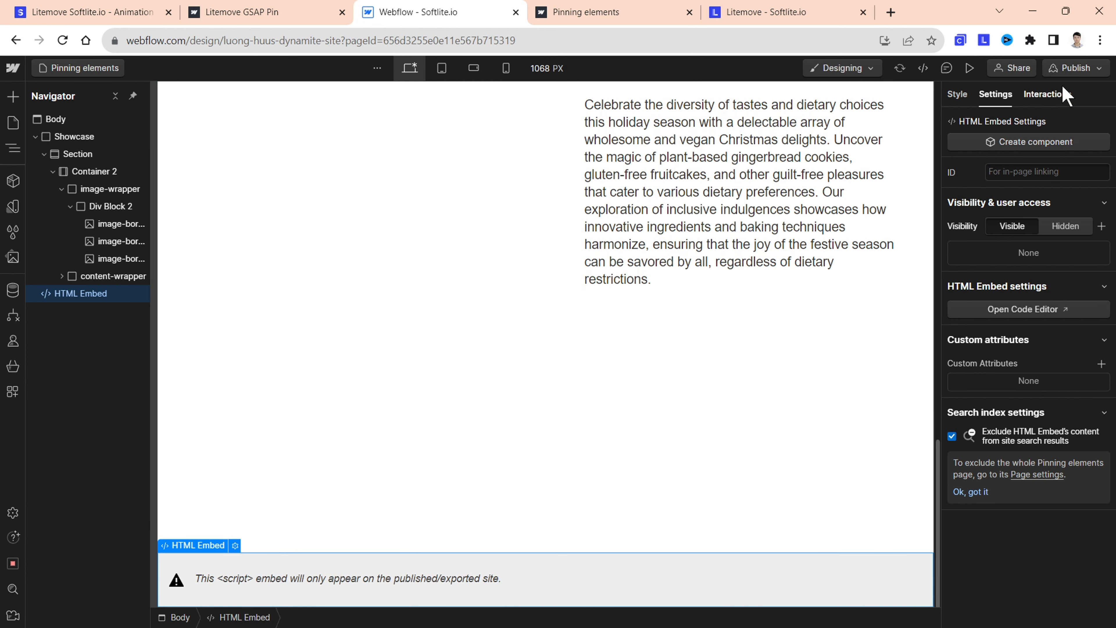
{"action": "left_click", "coordinate": [1075, 67]}
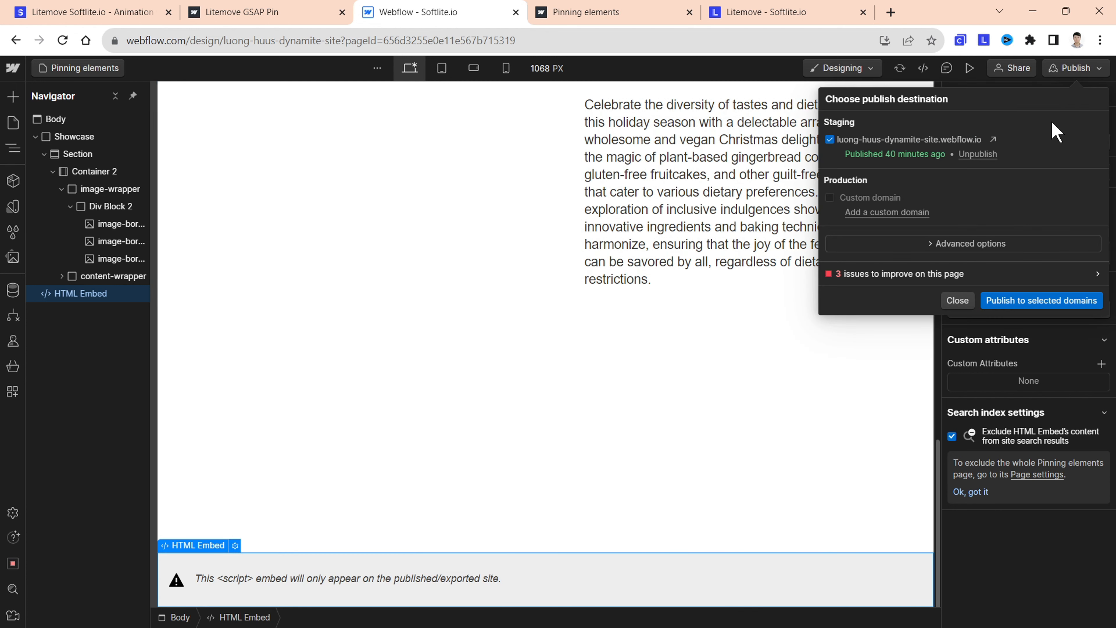
{"action": "left_click", "coordinate": [996, 301]}
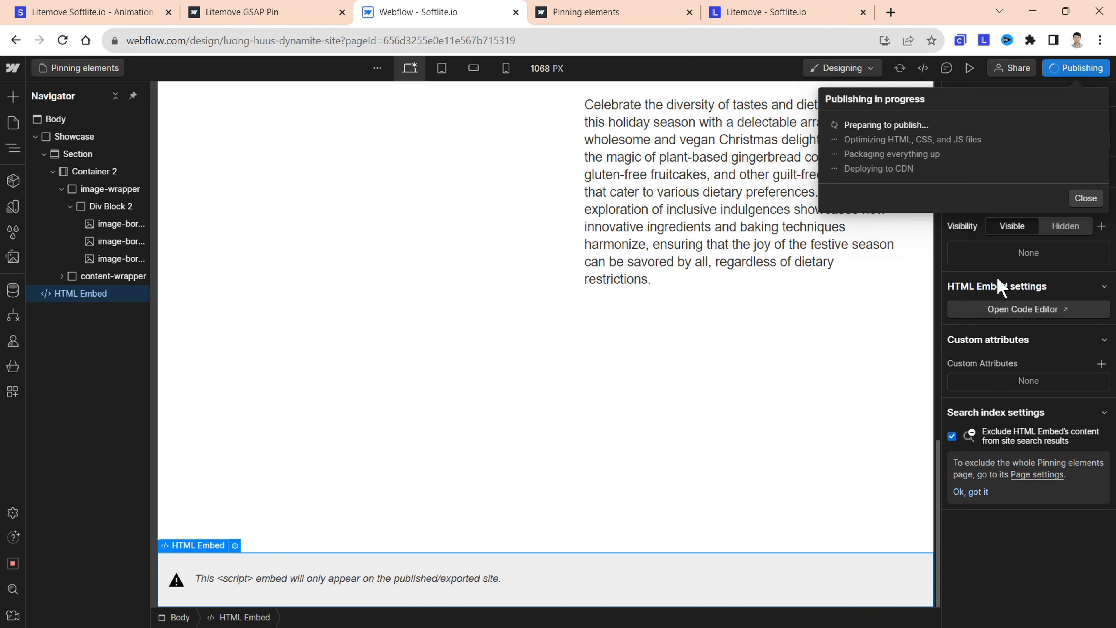